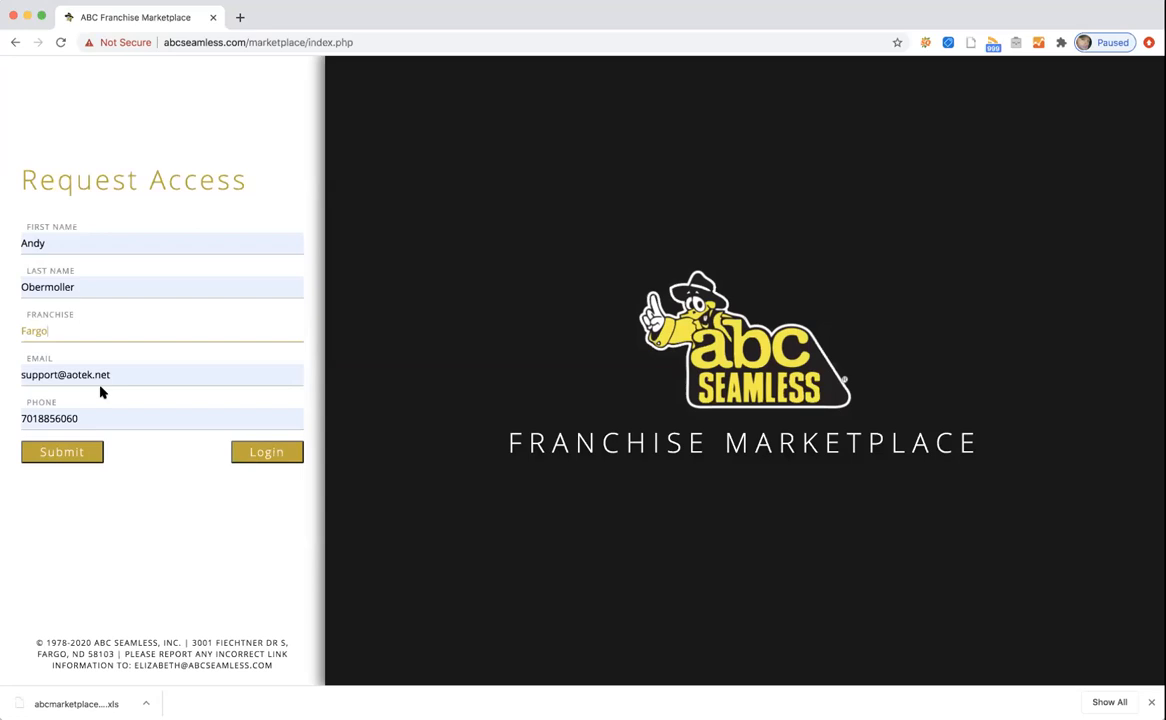
# Submit the access request, then log in with the user name and password.
pyautogui.click(71, 459)
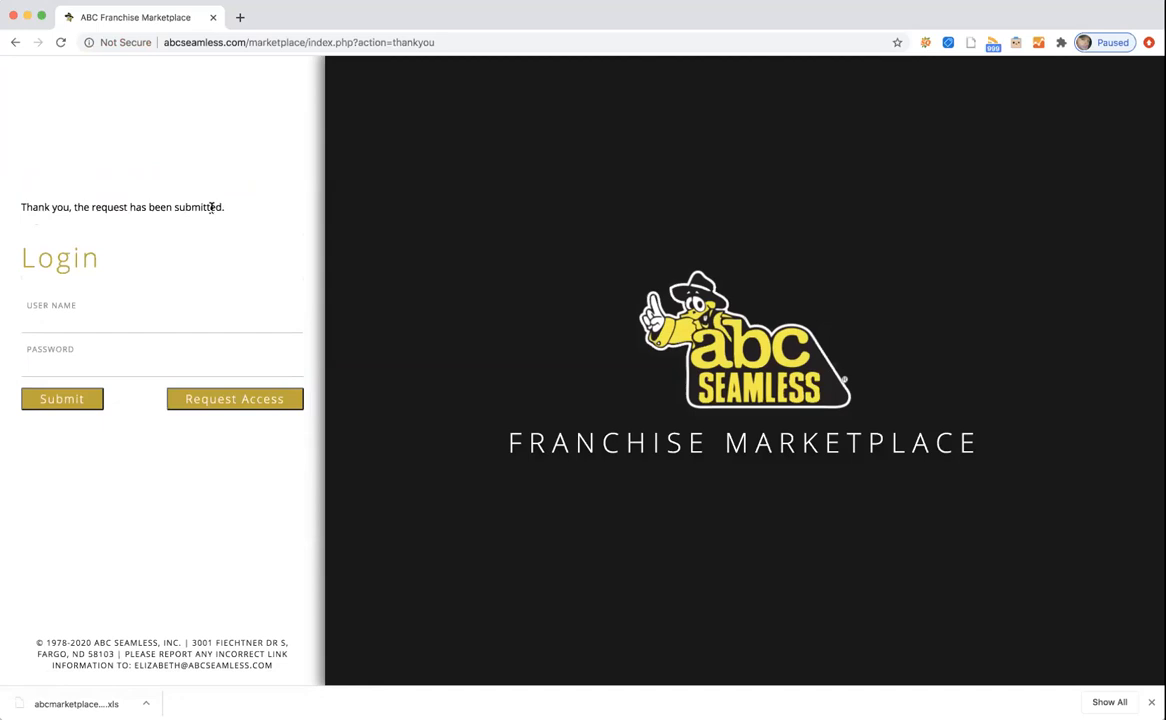
pyautogui.click(51, 322)
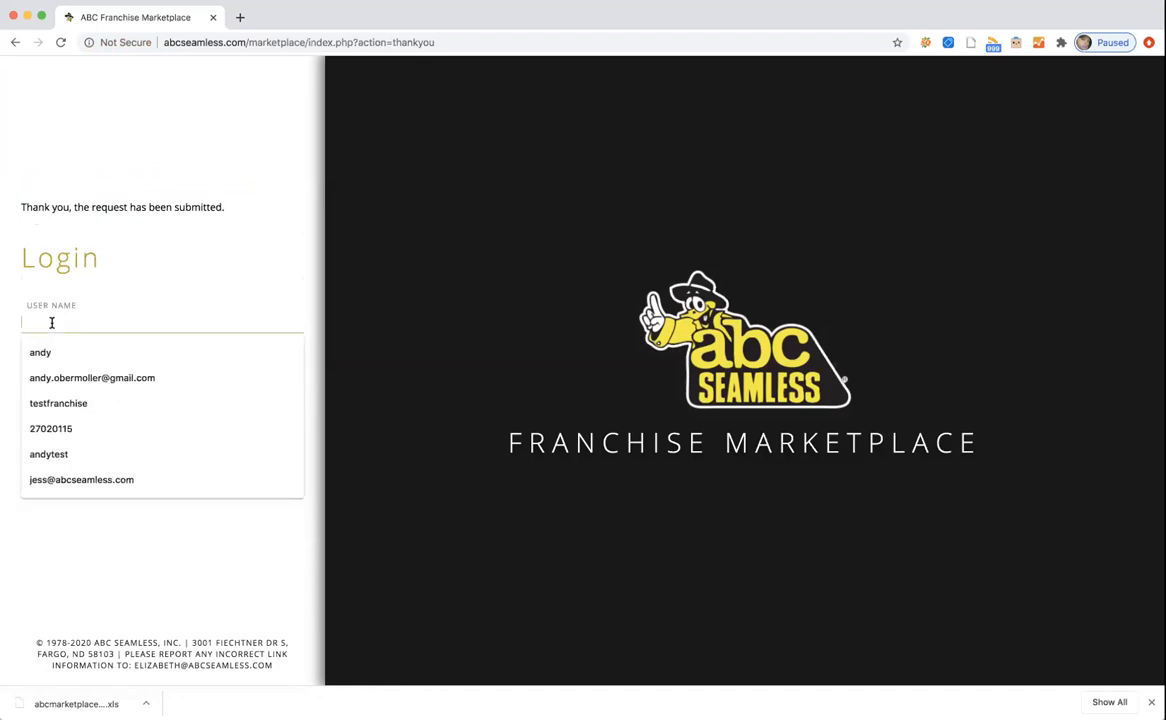
pyautogui.write('johndoe')
pyautogui.click(42, 354)
pyautogui.click(37, 362)
pyautogui.write('••••••••')
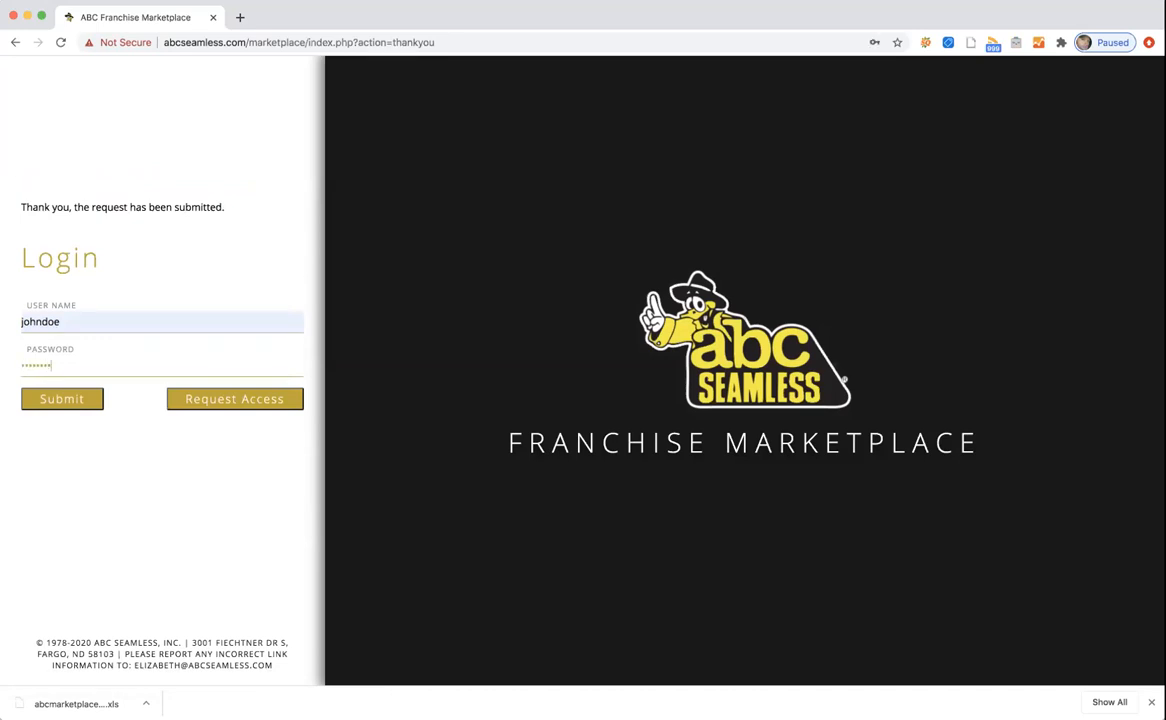
pyautogui.click(57, 400)
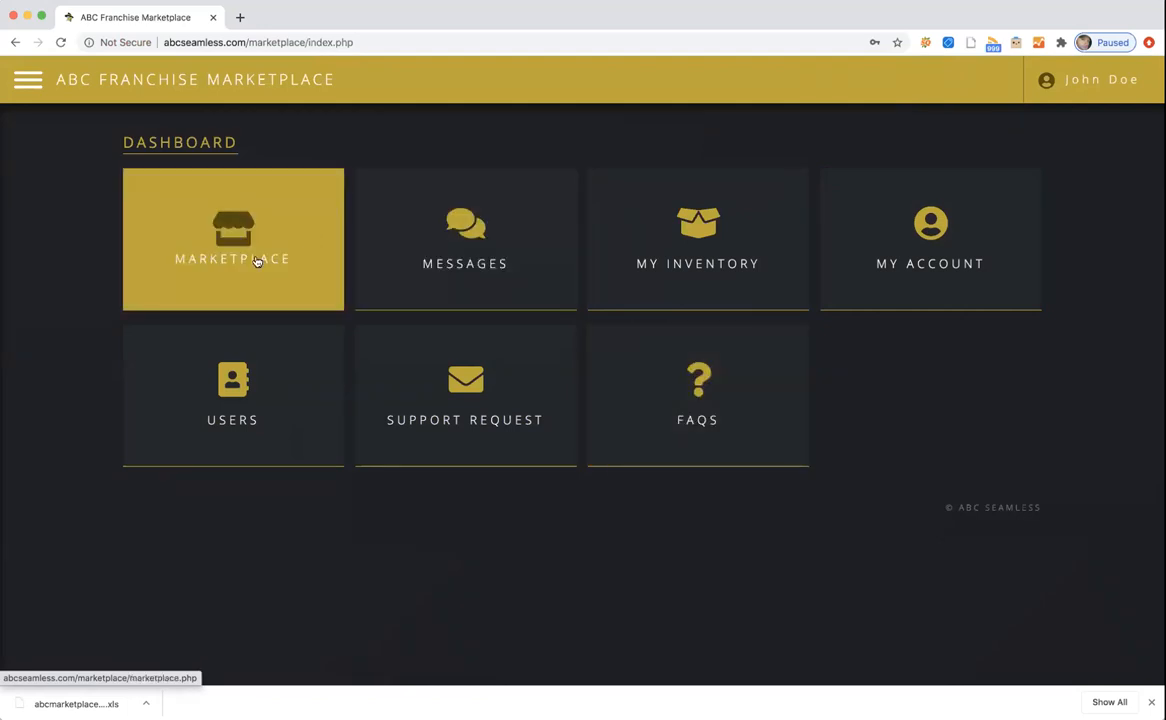
# Open the Marketplace listings from the dashboard after checking the navigation menu.
pyautogui.click(30, 82)
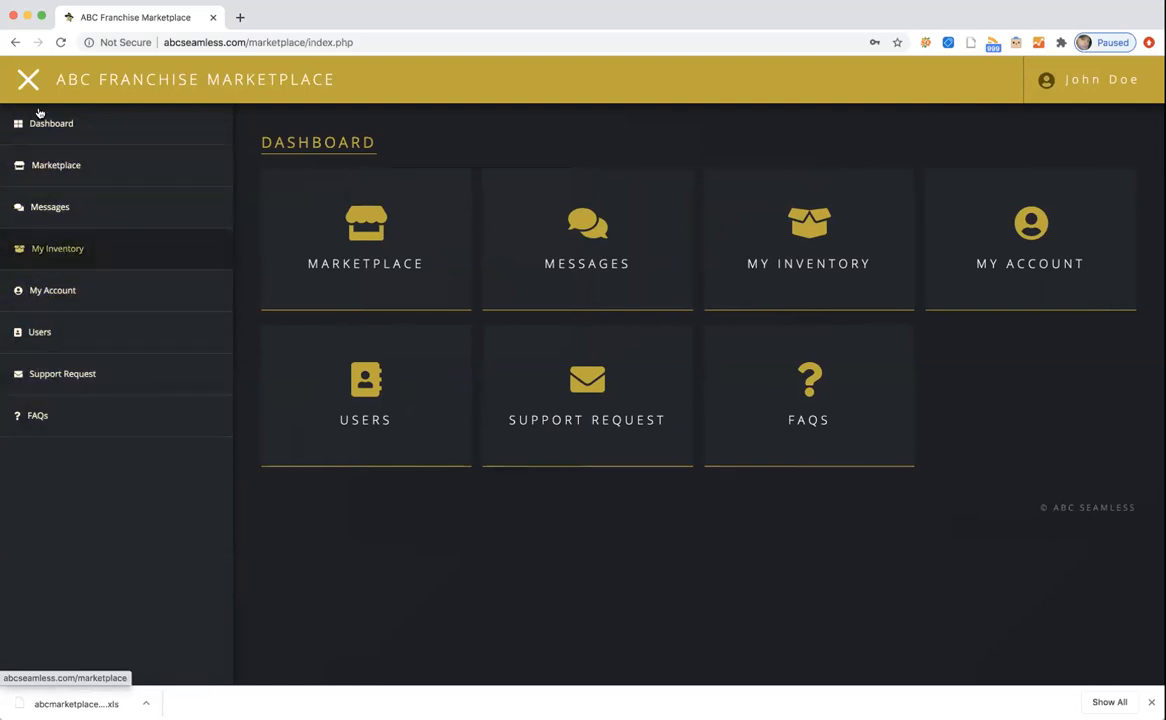
pyautogui.click(27, 80)
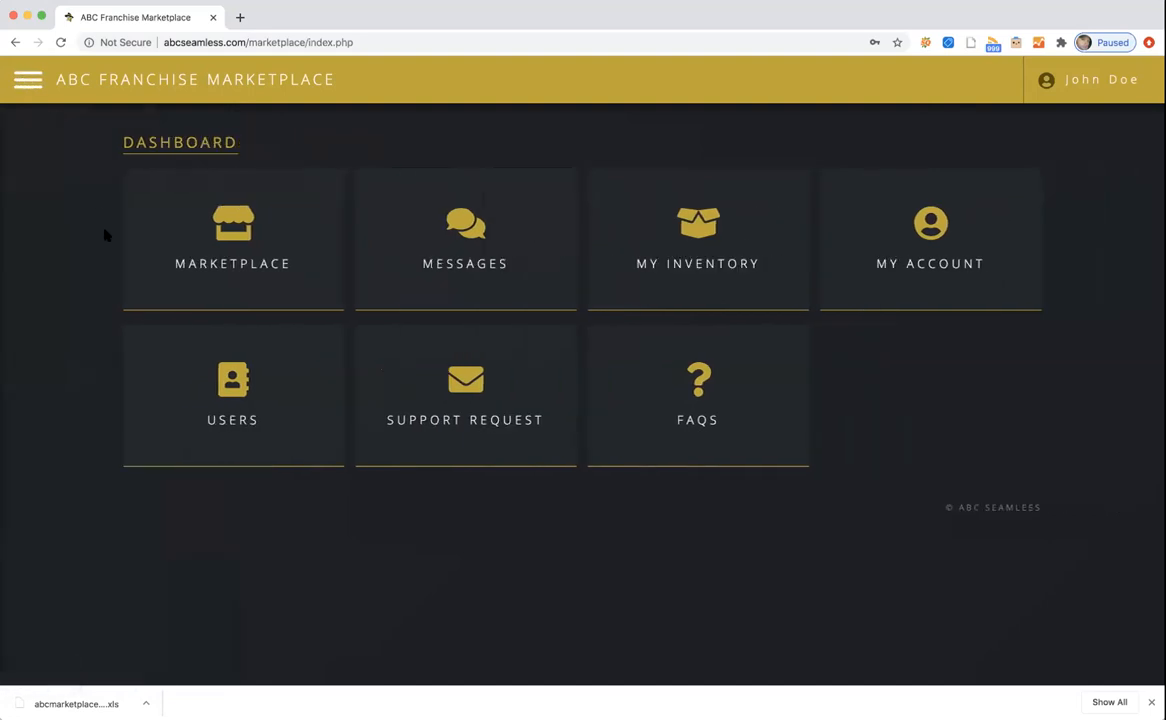
pyautogui.click(220, 244)
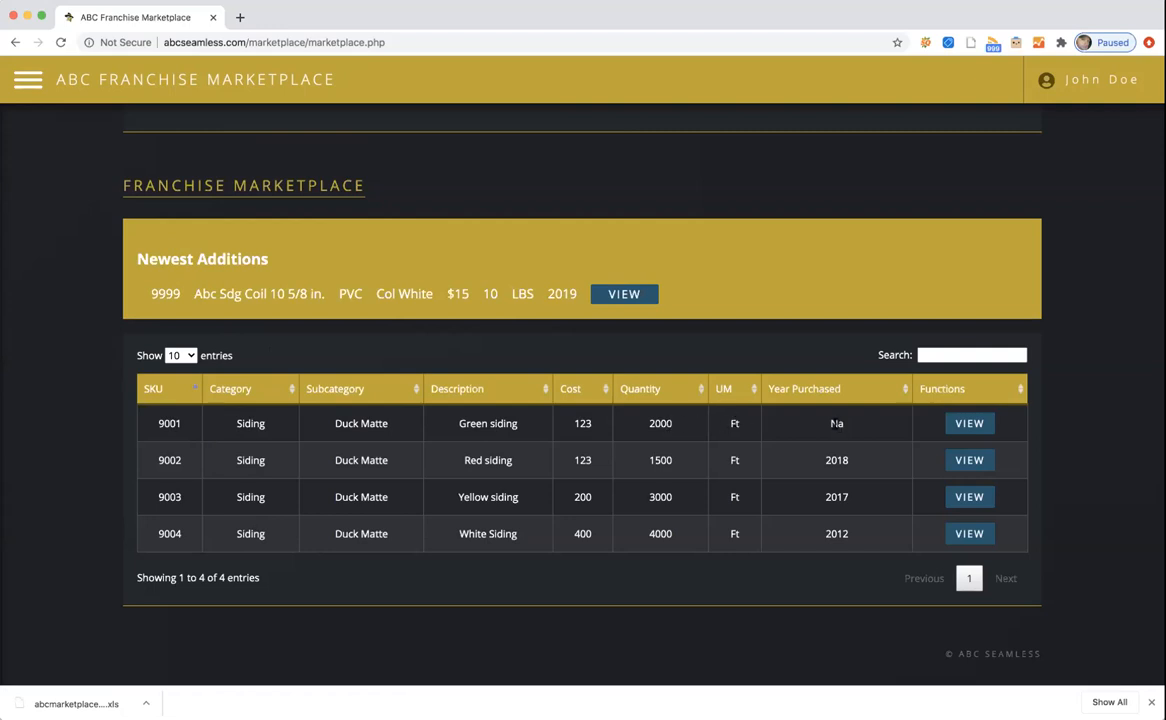
# Open the SKU 9001 Green siding item, highlight the lister details, and scroll to Send Message.
pyautogui.click(963, 423)
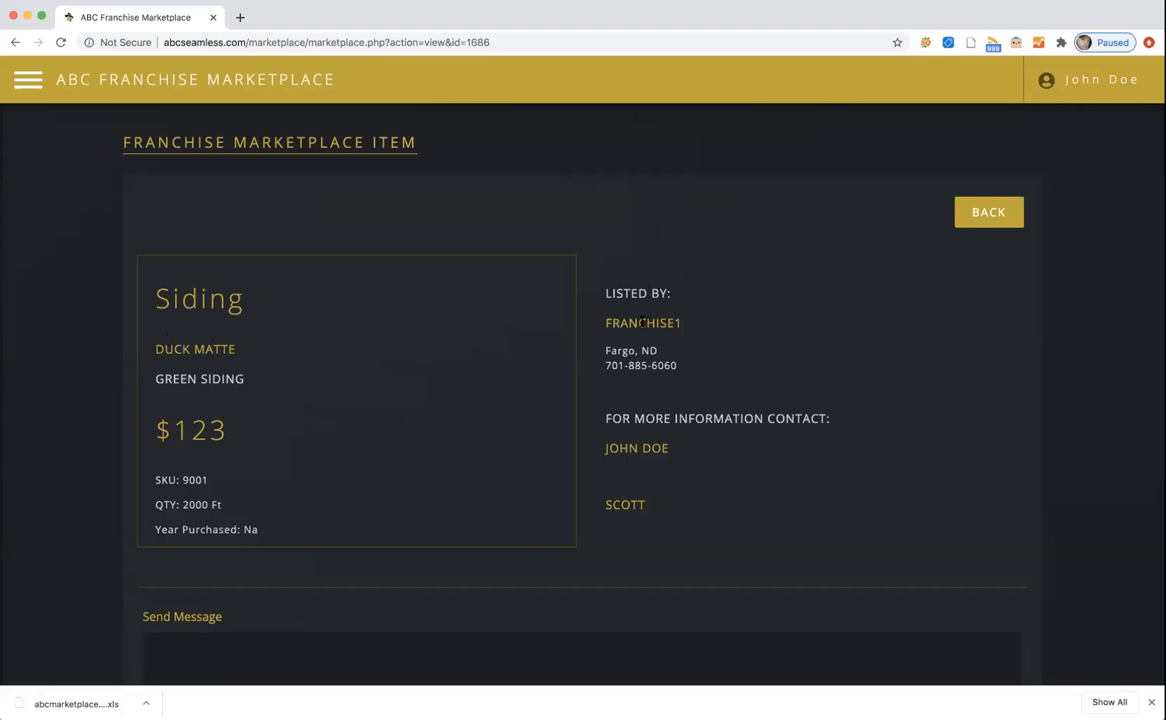
pyautogui.moveTo(606, 323); pyautogui.dragTo(681, 324)
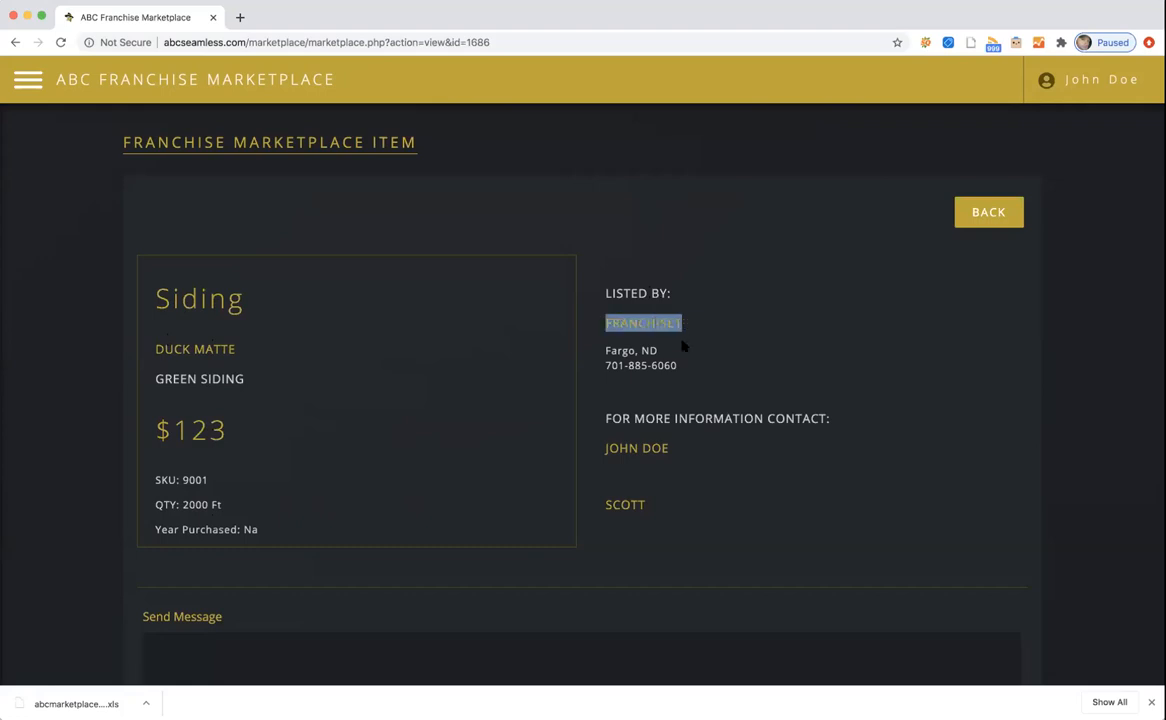
pyautogui.click(677, 358)
pyautogui.moveTo(606, 351); pyautogui.dragTo(664, 367)
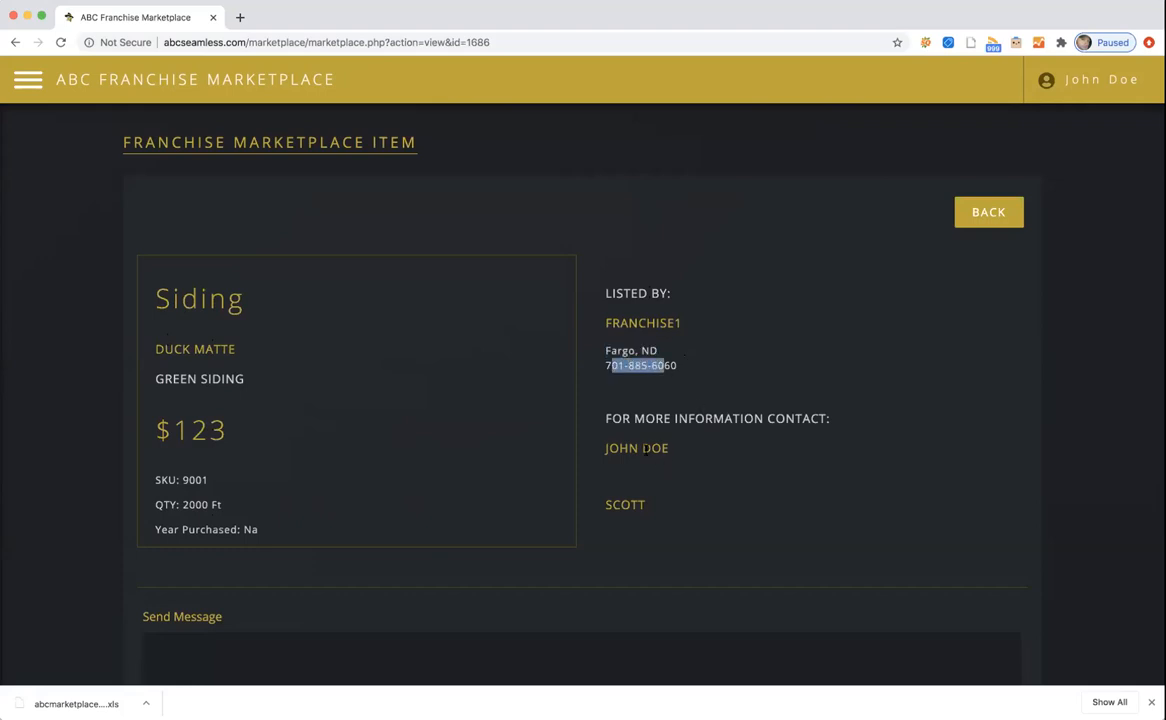
pyautogui.click(690, 366)
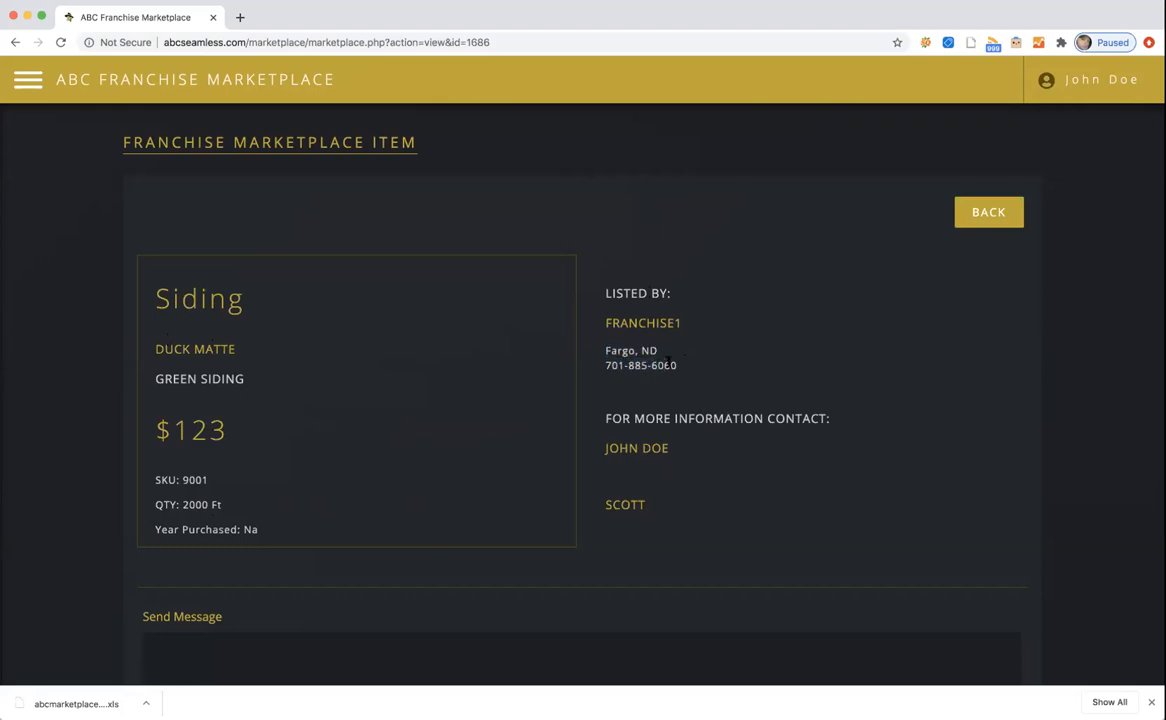
pyautogui.scroll(-1, 690, 368)
pyautogui.scroll(-1, 690, 370)
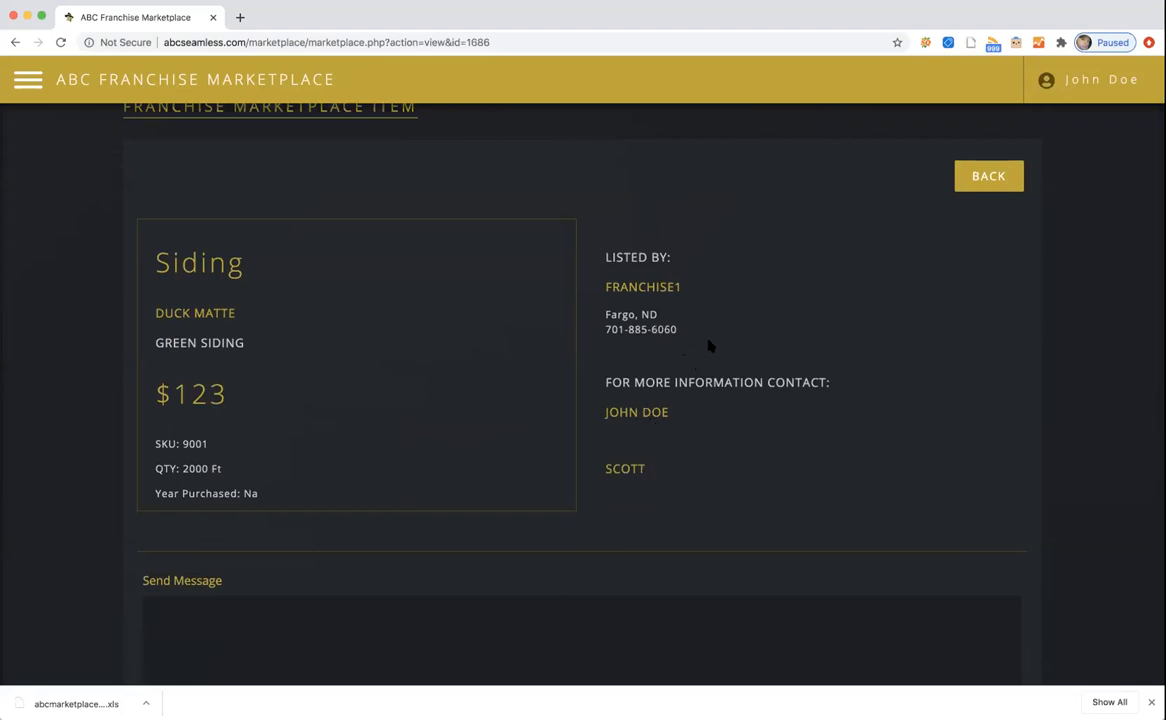
pyautogui.scroll(-5, 709, 345)
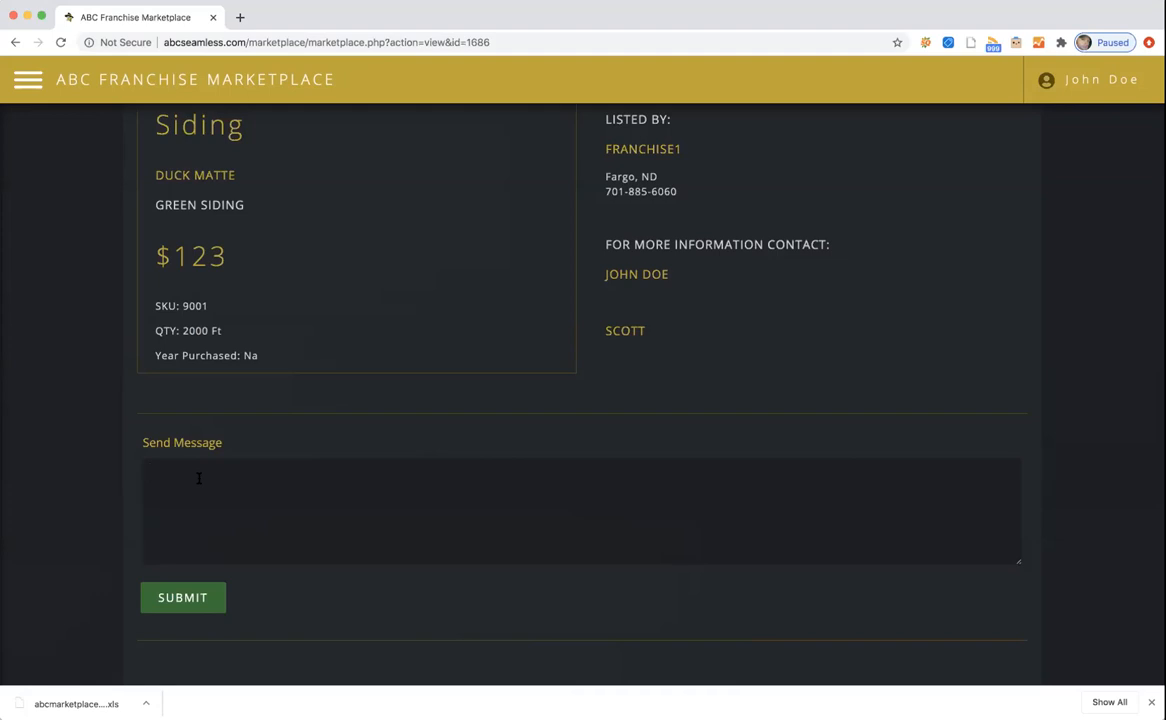
# Send 'this is a test message' to the Green siding lister.
pyautogui.write('this i')
pyautogui.write('s a test message')
pyautogui.click(165, 597)
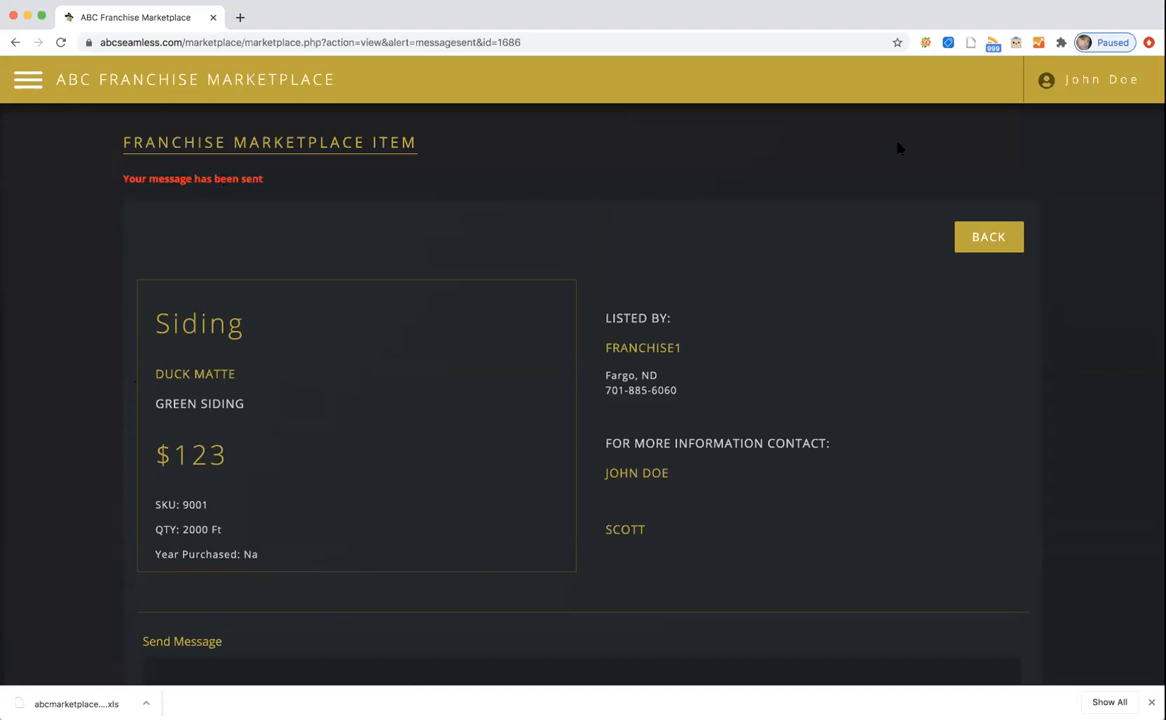
# Go back to the listings and search 'red' to leave only SKU 9002.
pyautogui.click(986, 239)
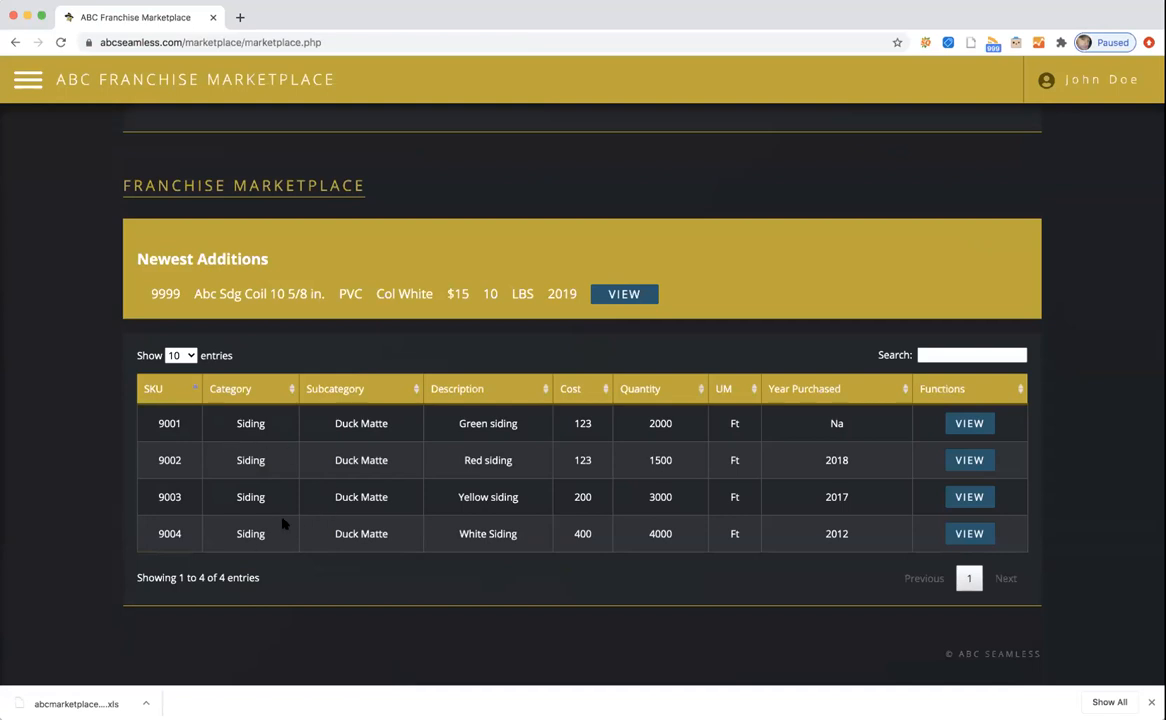
pyautogui.click(949, 354)
pyautogui.write('red')
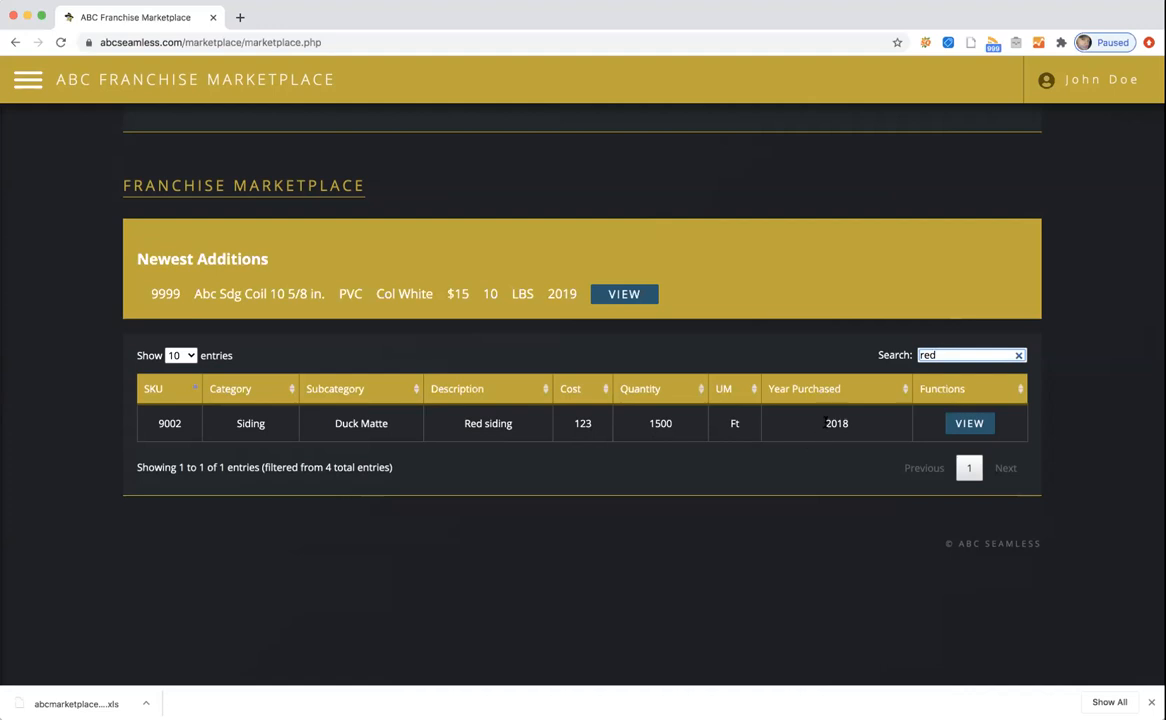
# Clear the search and sort by Category, Description, then Cost highest first.
pyautogui.click(1018, 355)
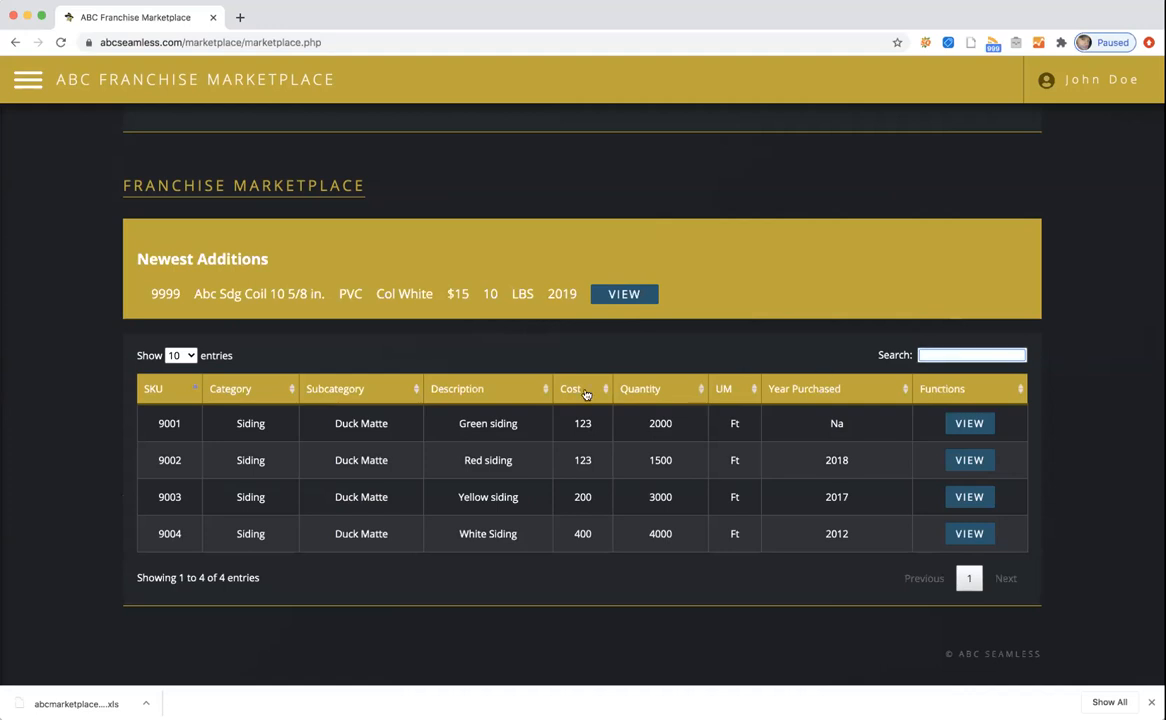
pyautogui.click(293, 392)
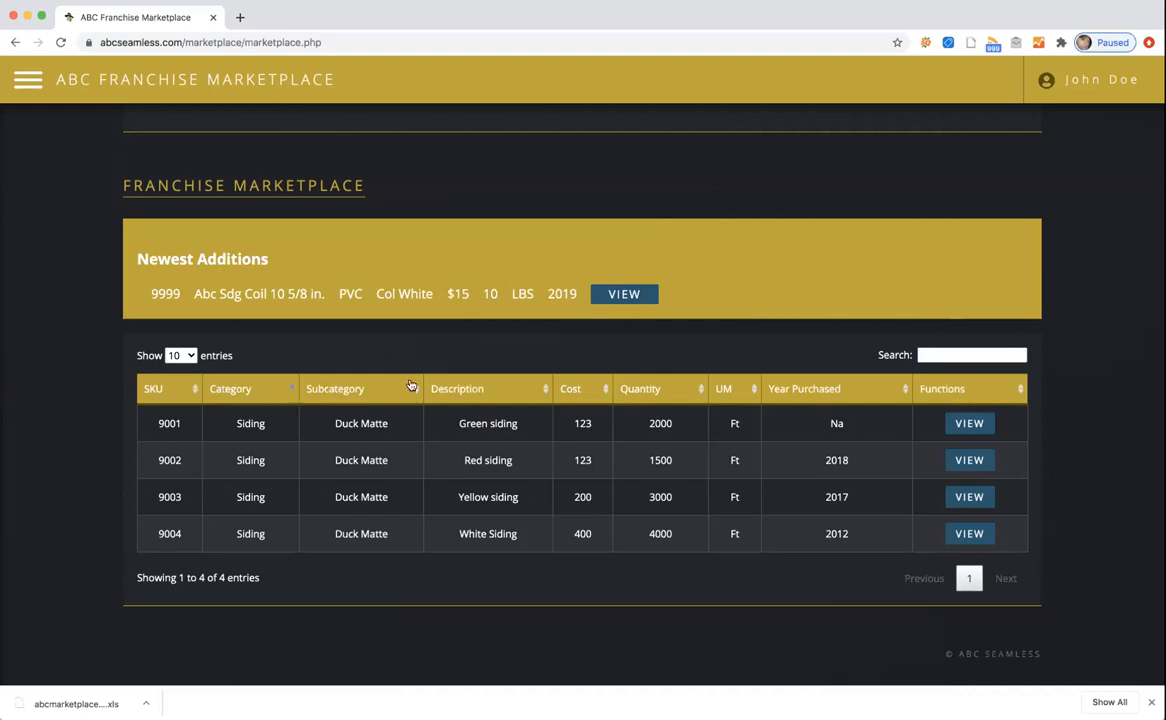
pyautogui.click(545, 388)
pyautogui.click(545, 388)
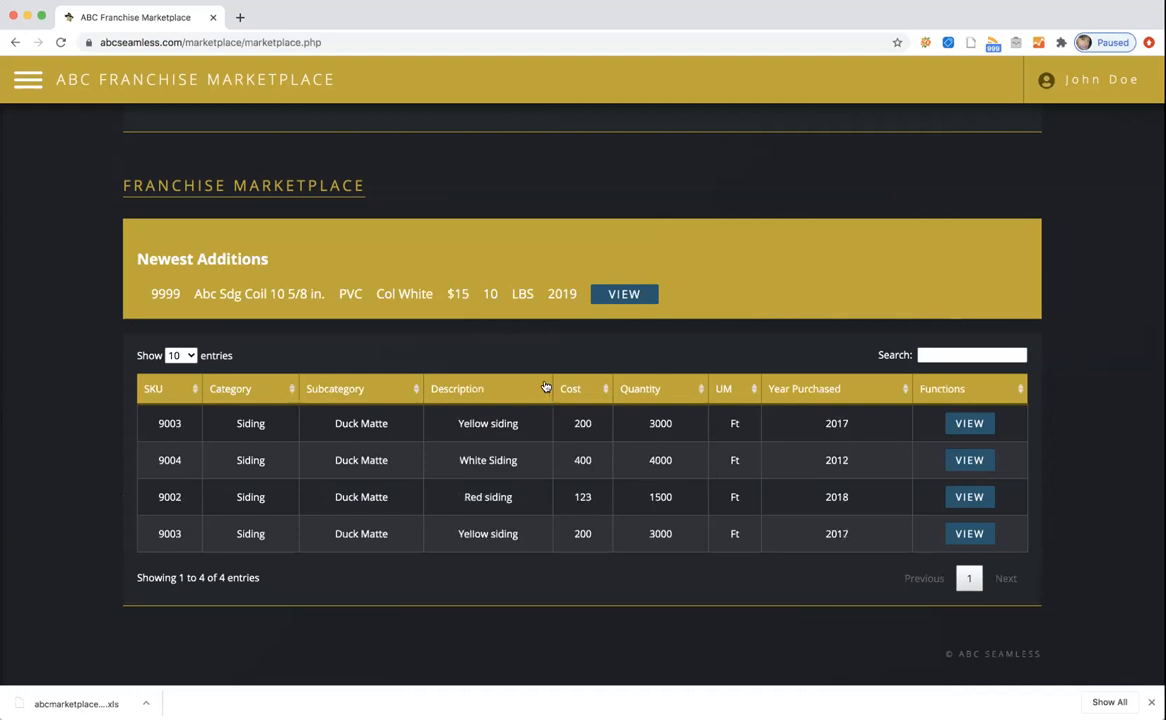
pyautogui.click(545, 389)
pyautogui.click(545, 390)
pyautogui.click(545, 390)
pyautogui.click(545, 392)
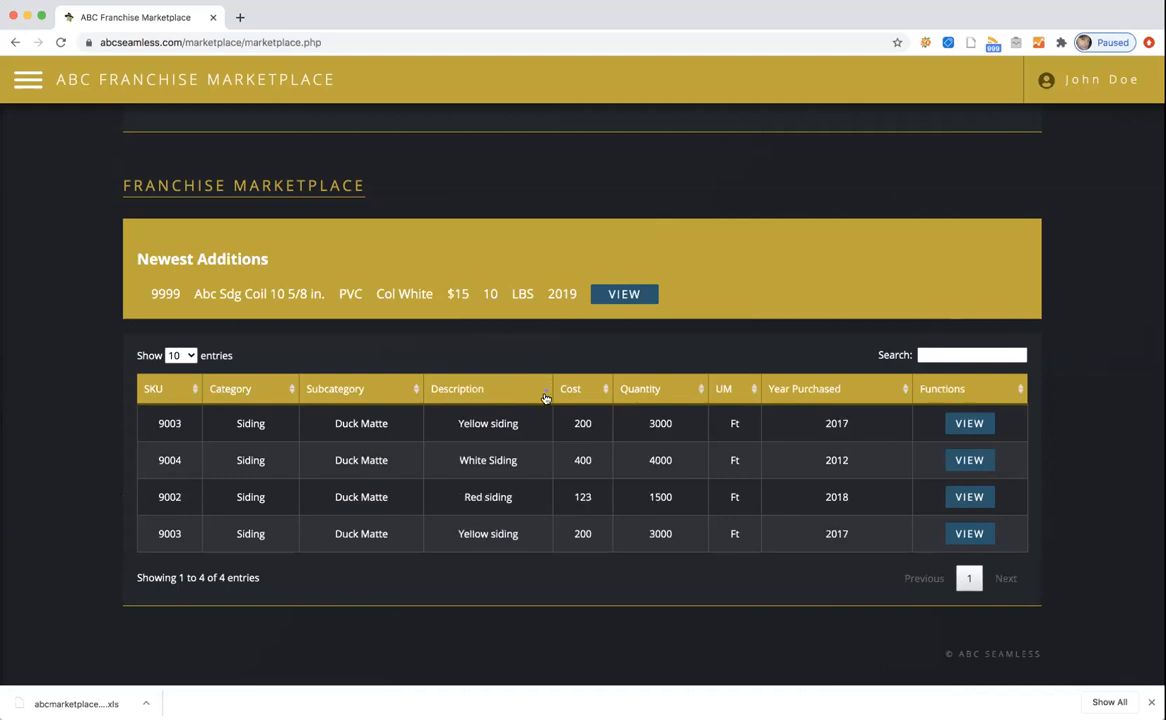
pyautogui.click(609, 389)
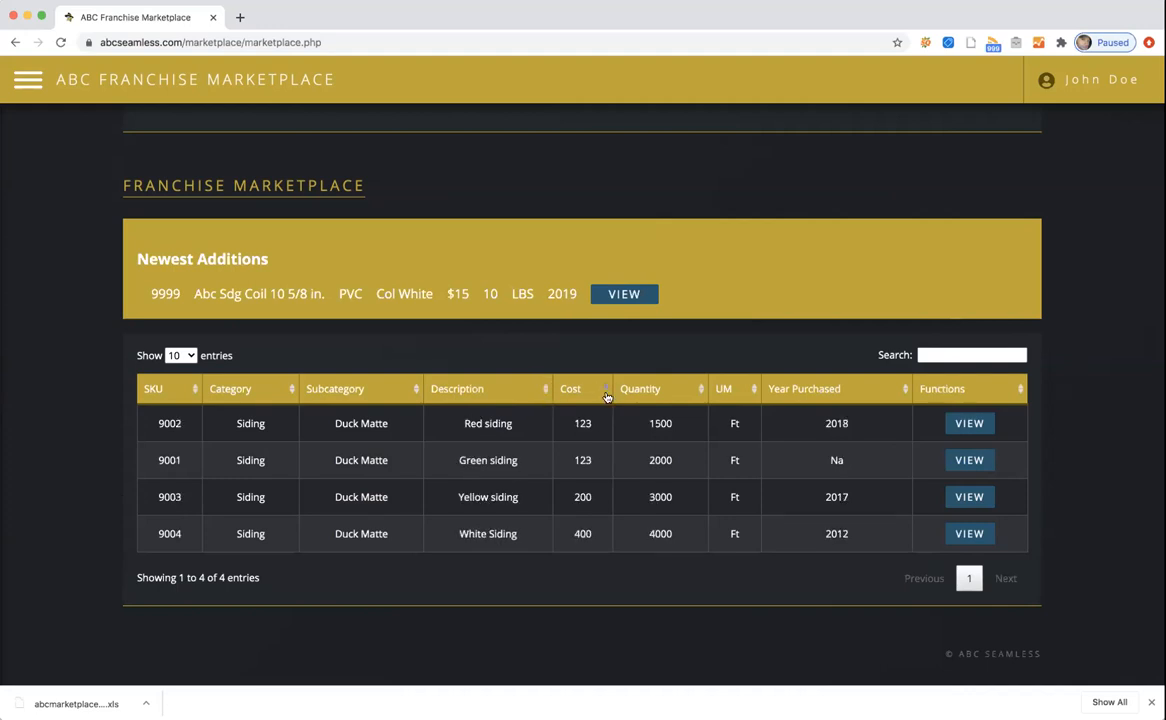
pyautogui.click(606, 387)
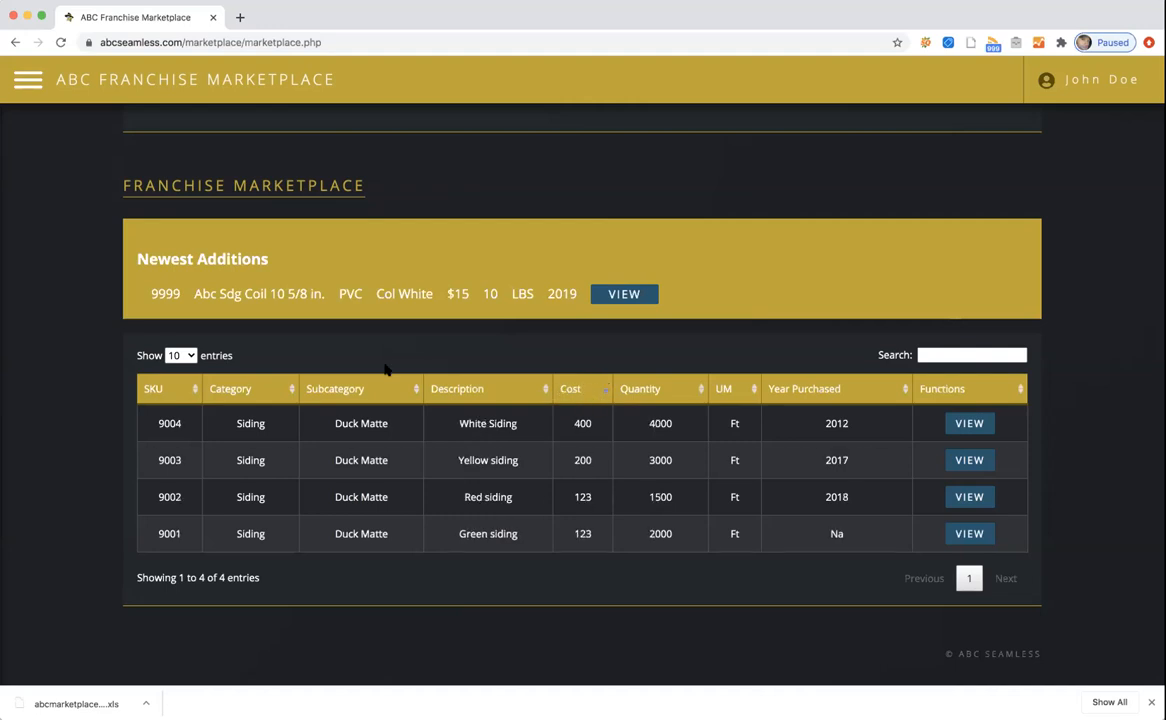
pyautogui.click(28, 79)
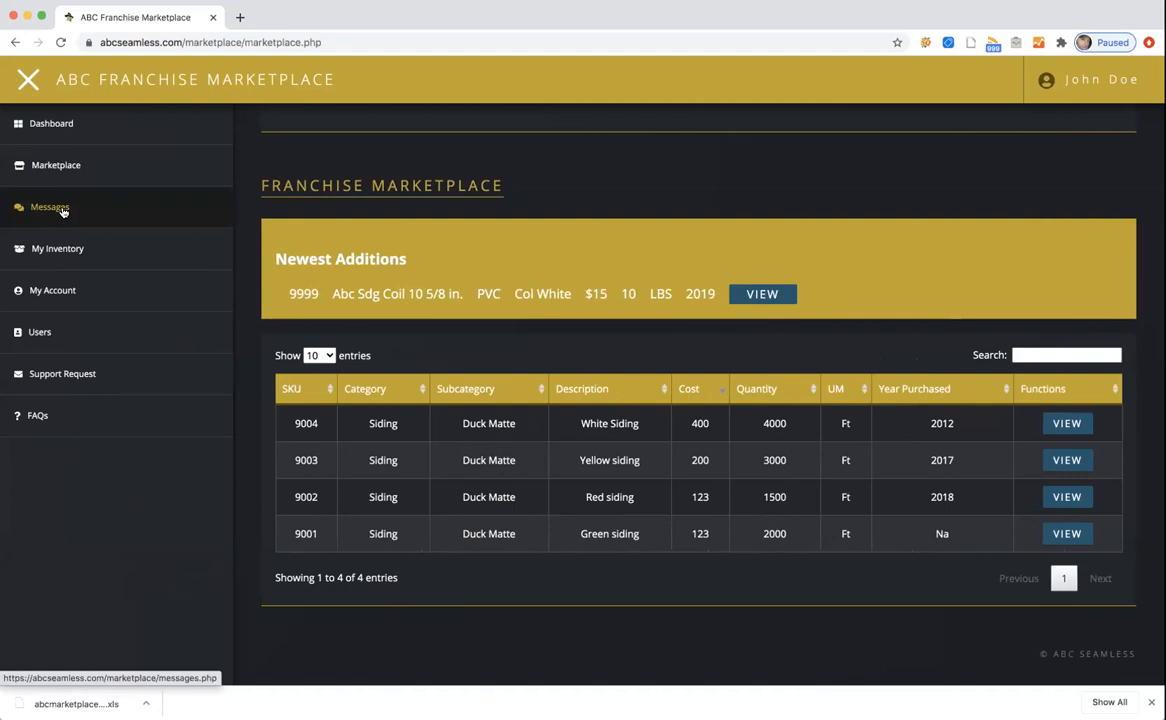
# Reply 'what are you interested in?' to the 09:10 Item 9001 Request message.
pyautogui.click(50, 207)
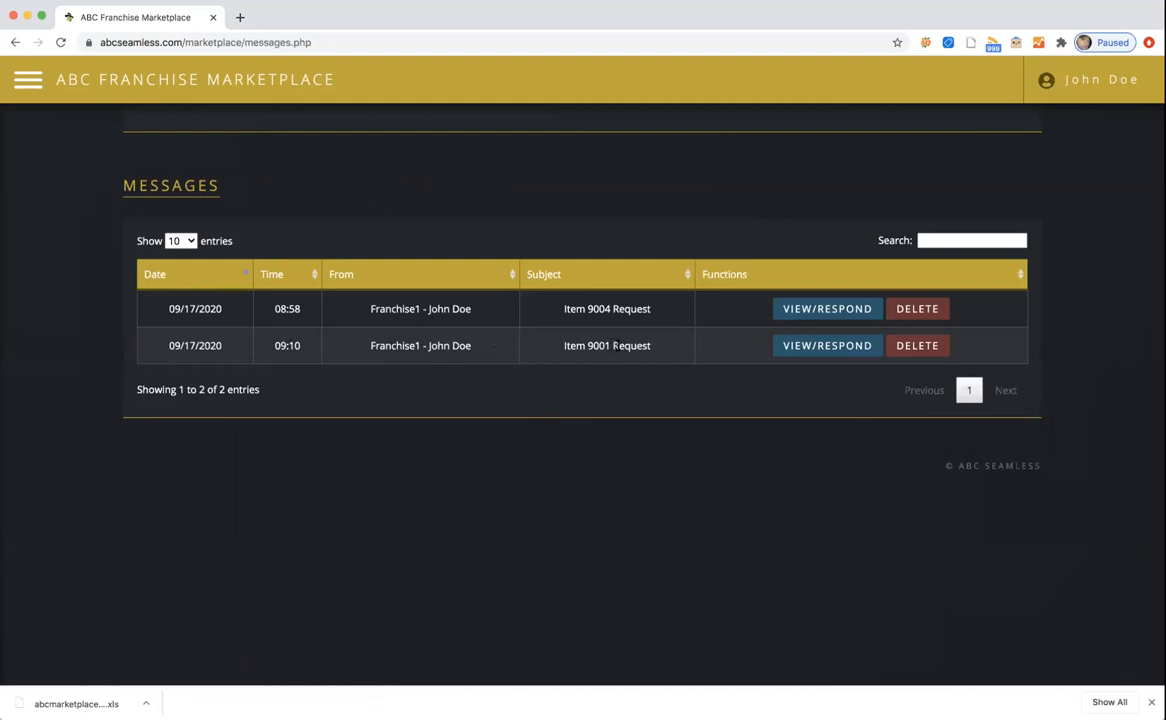
pyautogui.click(812, 346)
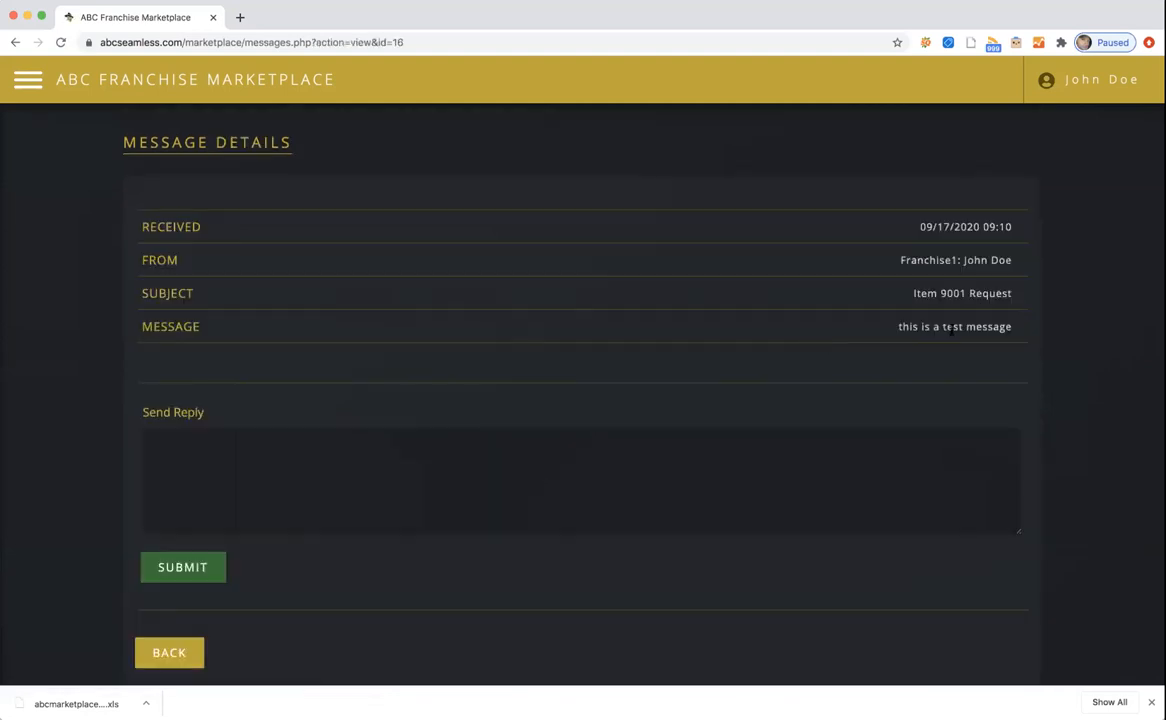
pyautogui.moveTo(897, 327); pyautogui.dragTo(1025, 330)
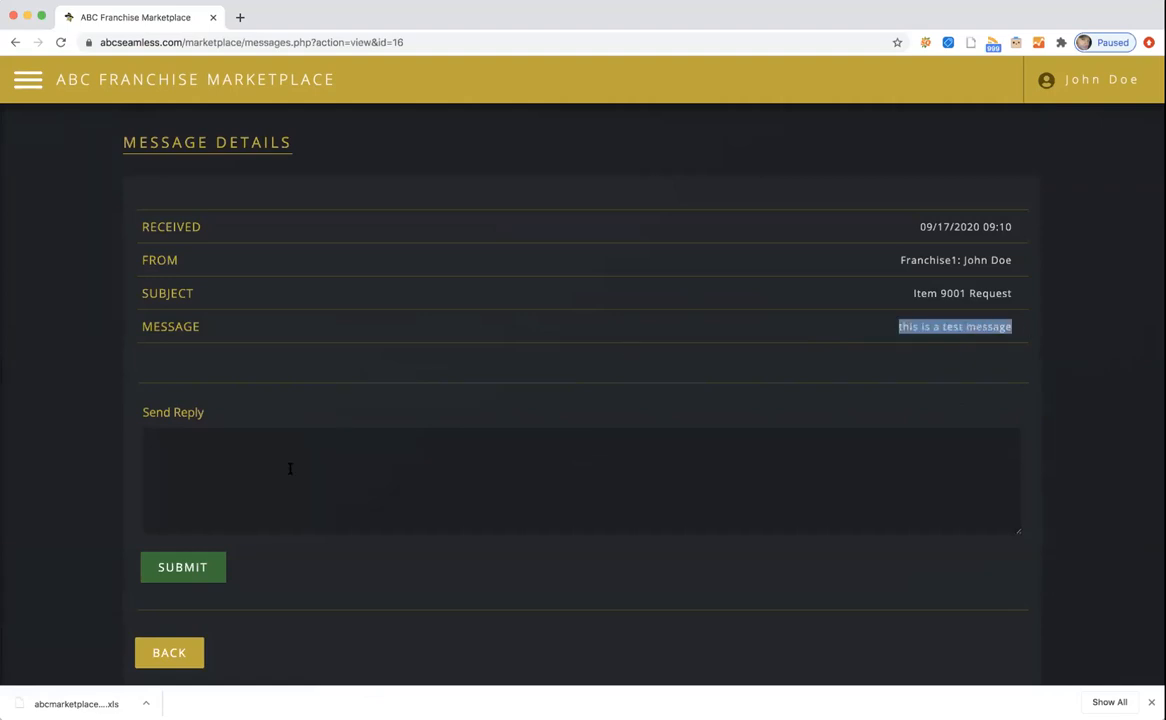
pyautogui.click(248, 466)
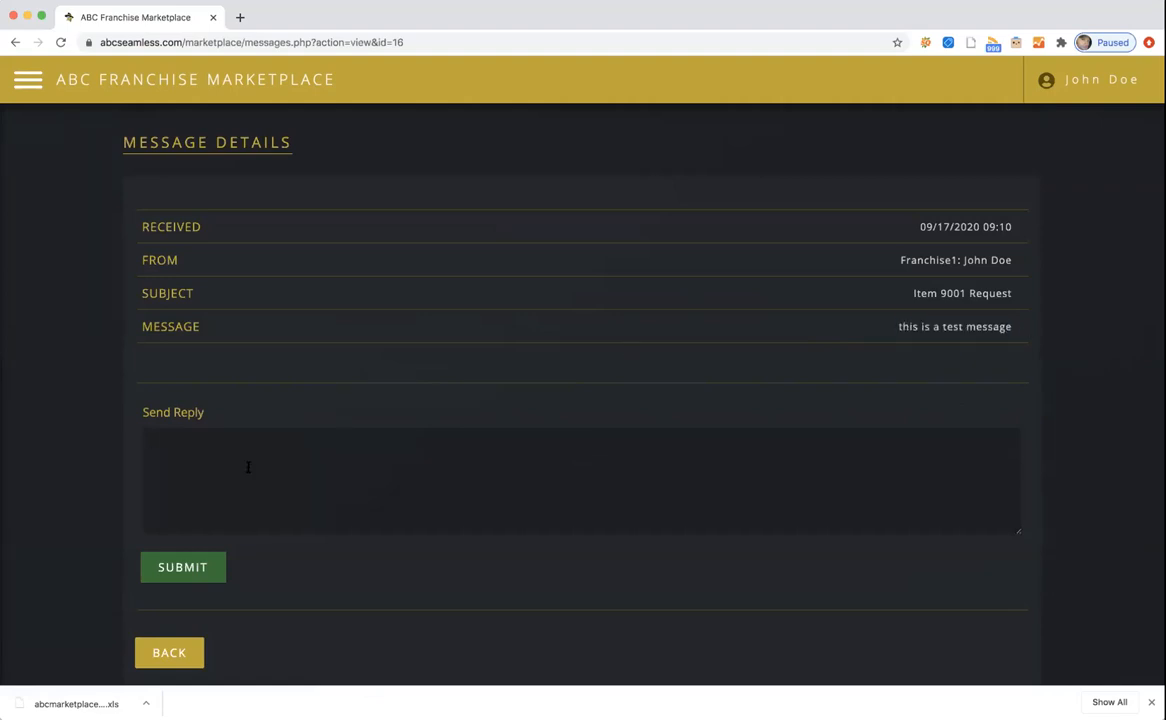
pyautogui.write('what are you interested in?')
pyautogui.click(187, 566)
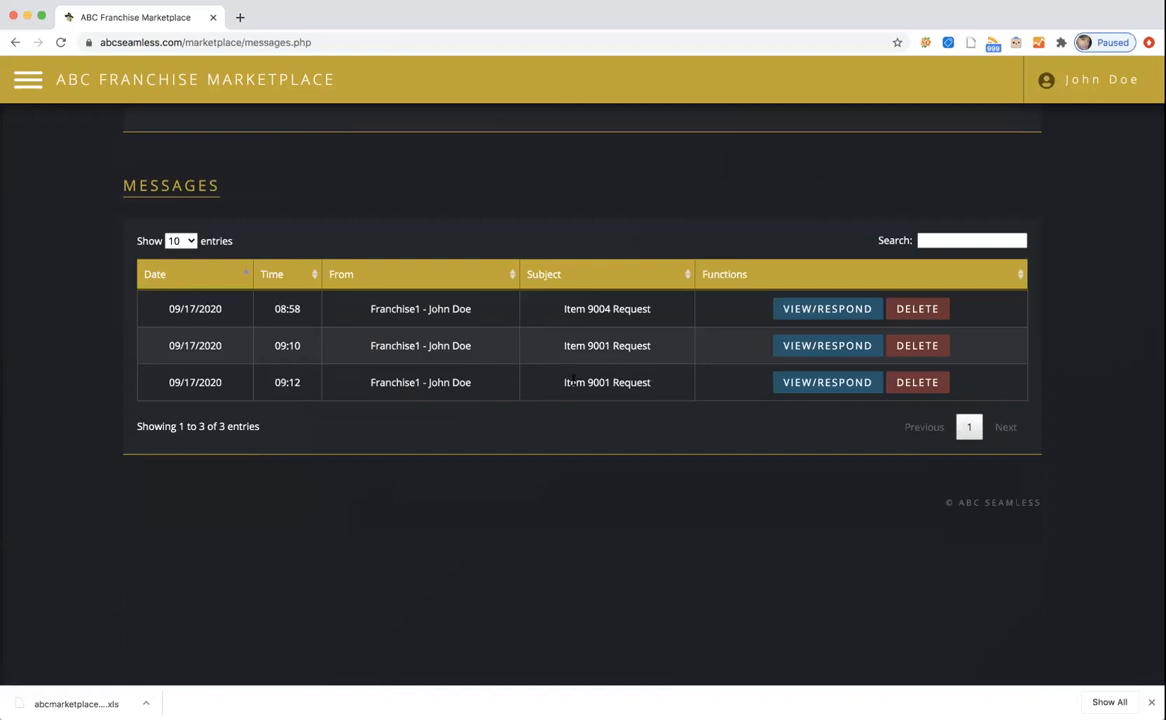
# Review the newest Item 9001 Request message, then go to My Inventory.
pyautogui.click(793, 384)
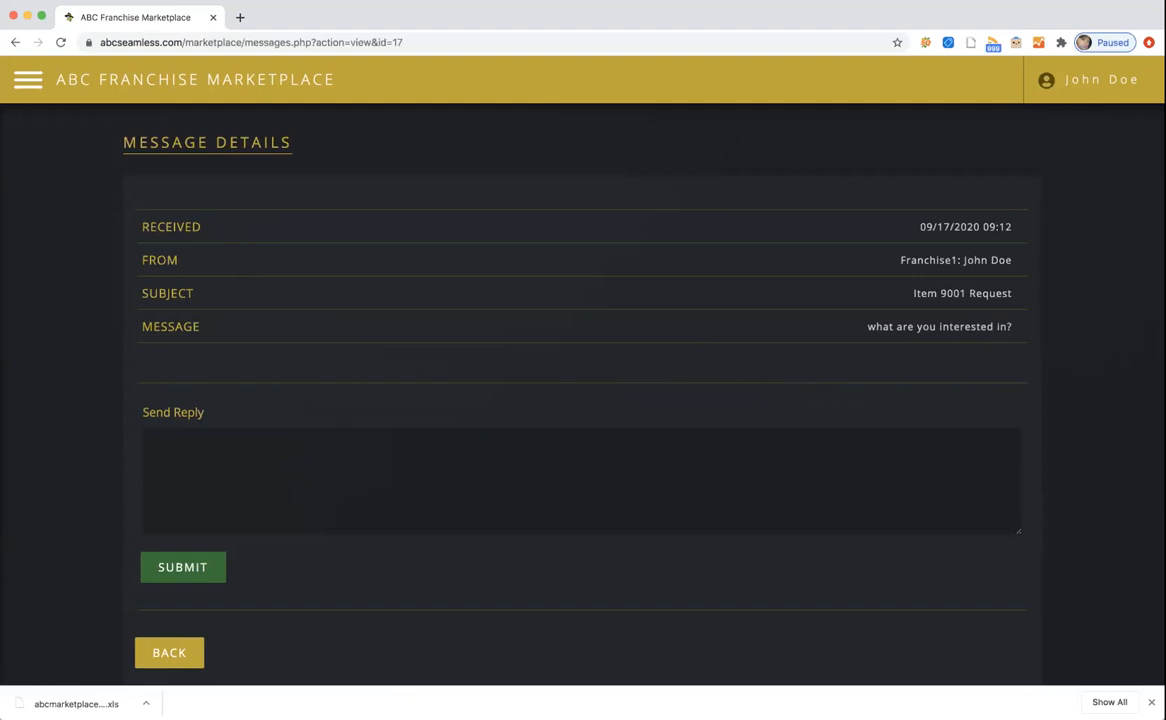
pyautogui.click(557, 695)
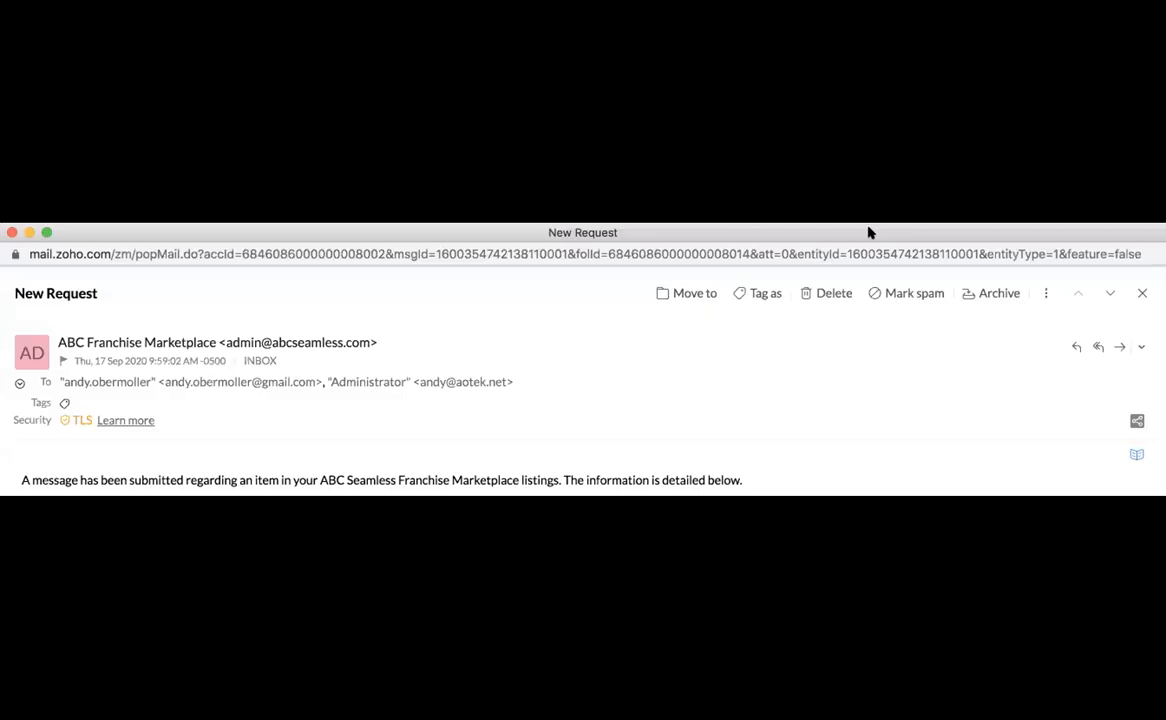
pyautogui.moveTo(868, 232); pyautogui.dragTo(831, 9)
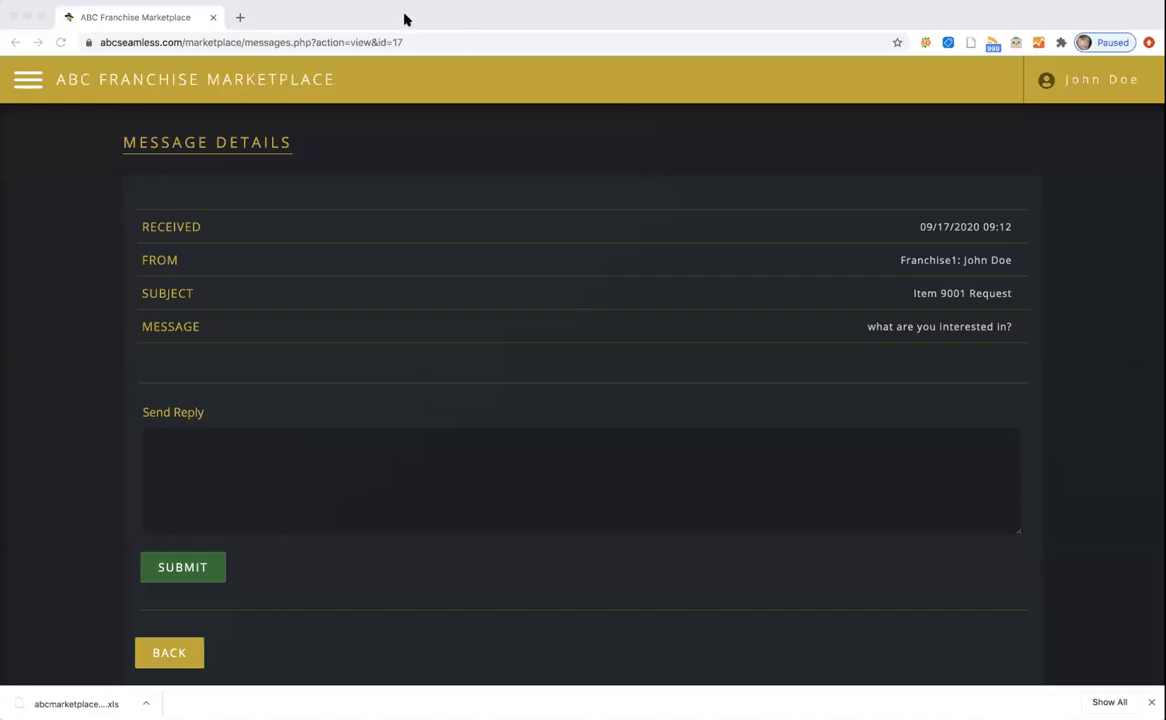
pyautogui.click(28, 79)
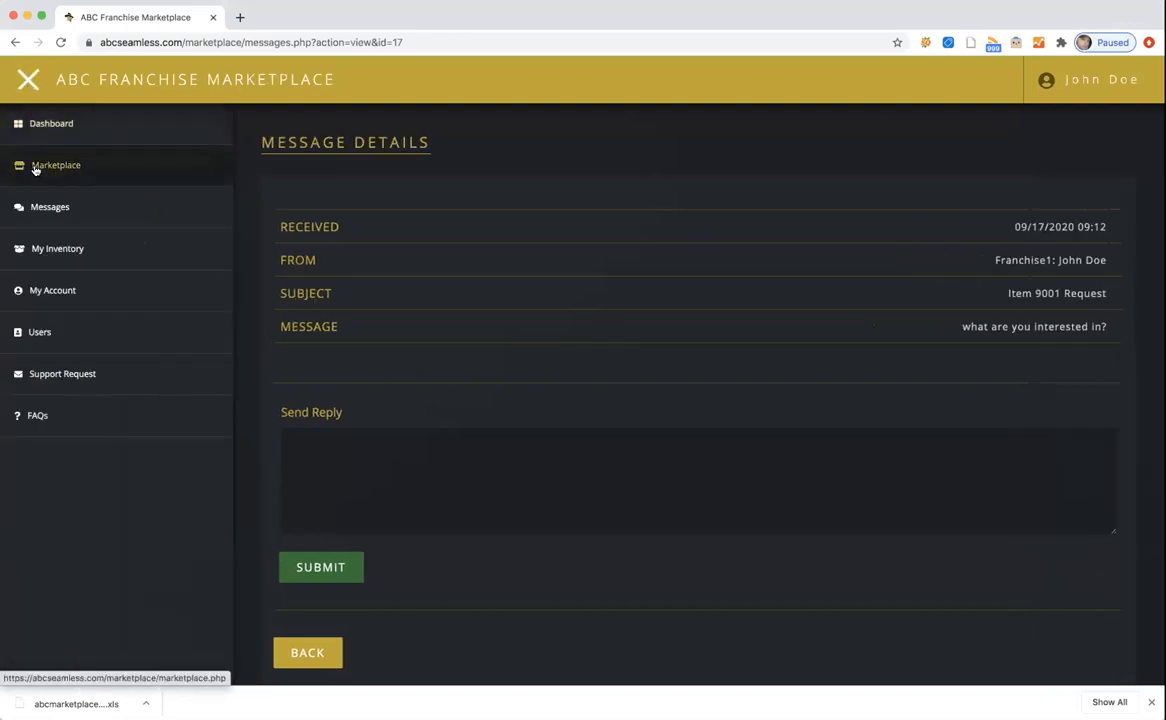
pyautogui.click(50, 251)
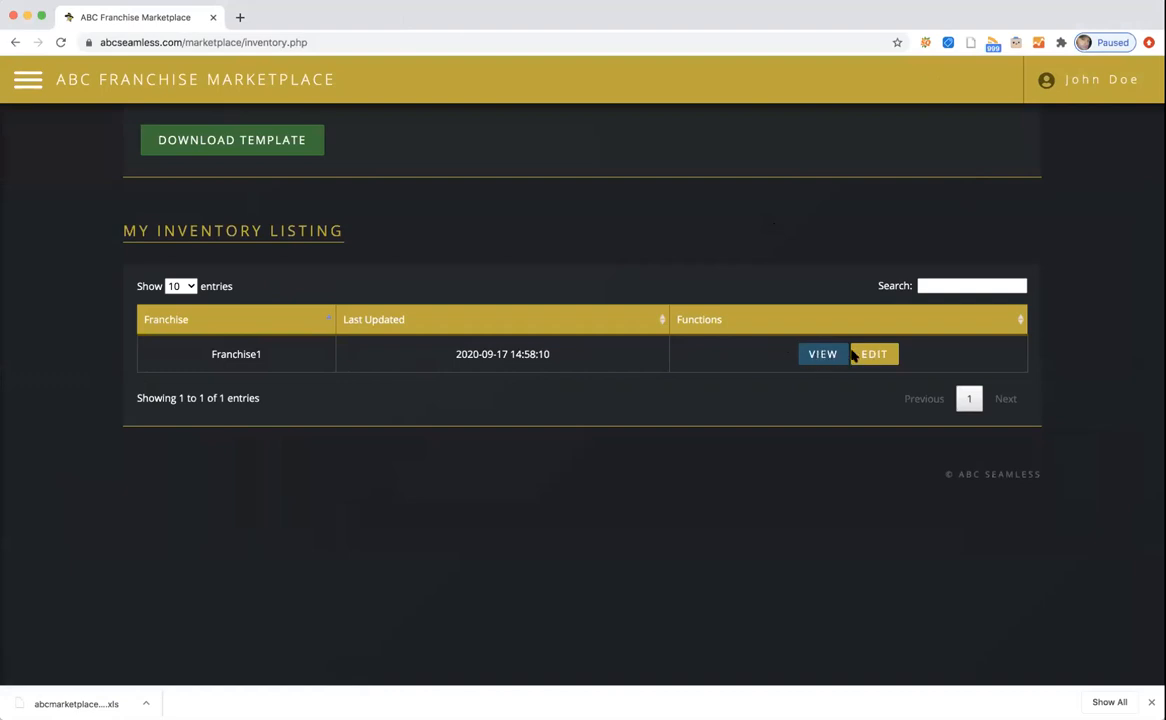
# View Franchise1's inventory and the SKU 9001 item, then start editing SKU 9001.
pyautogui.click(820, 356)
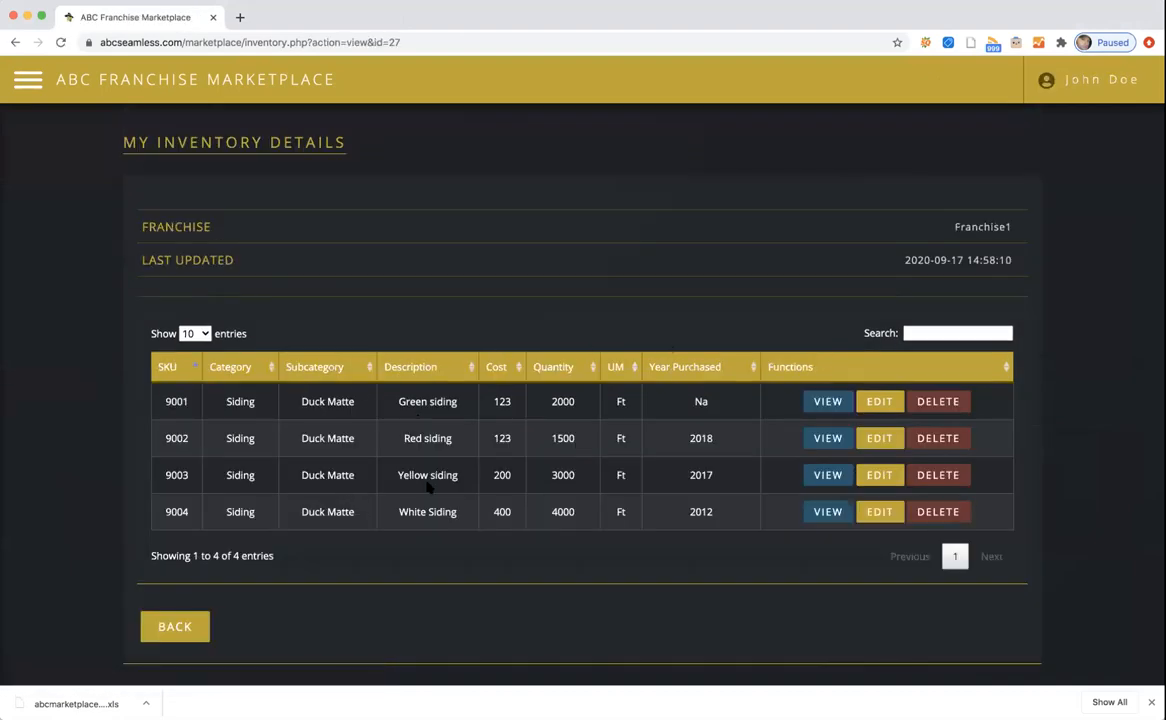
pyautogui.click(829, 403)
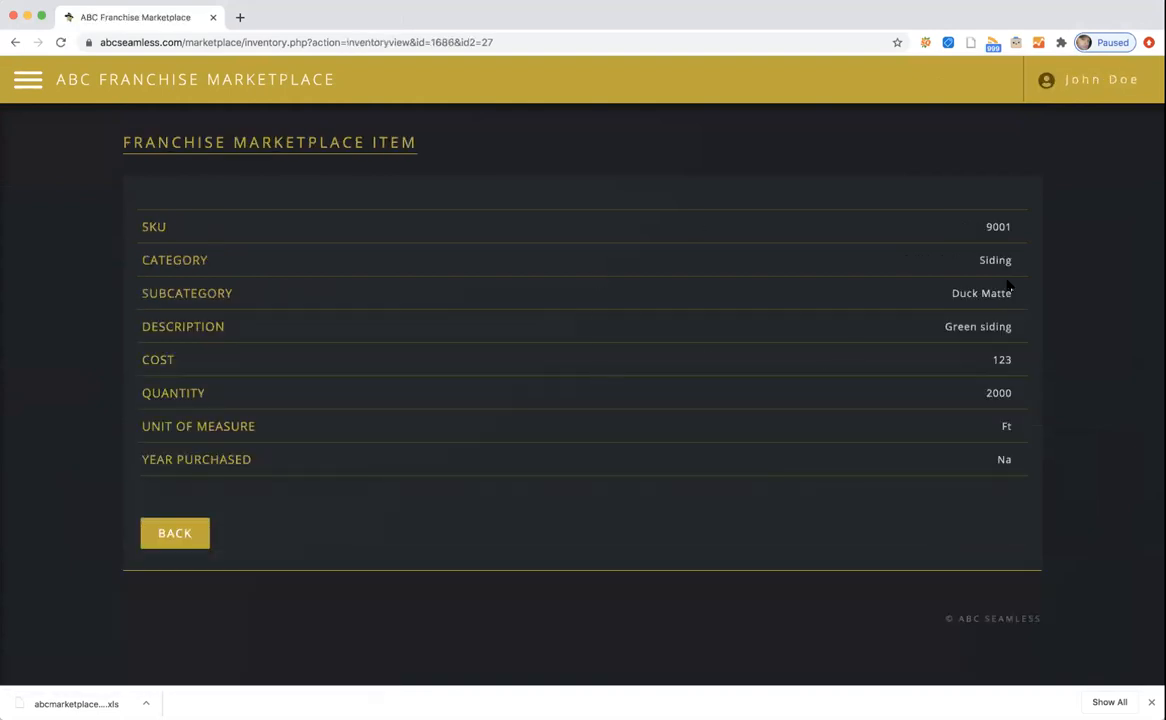
pyautogui.click(172, 534)
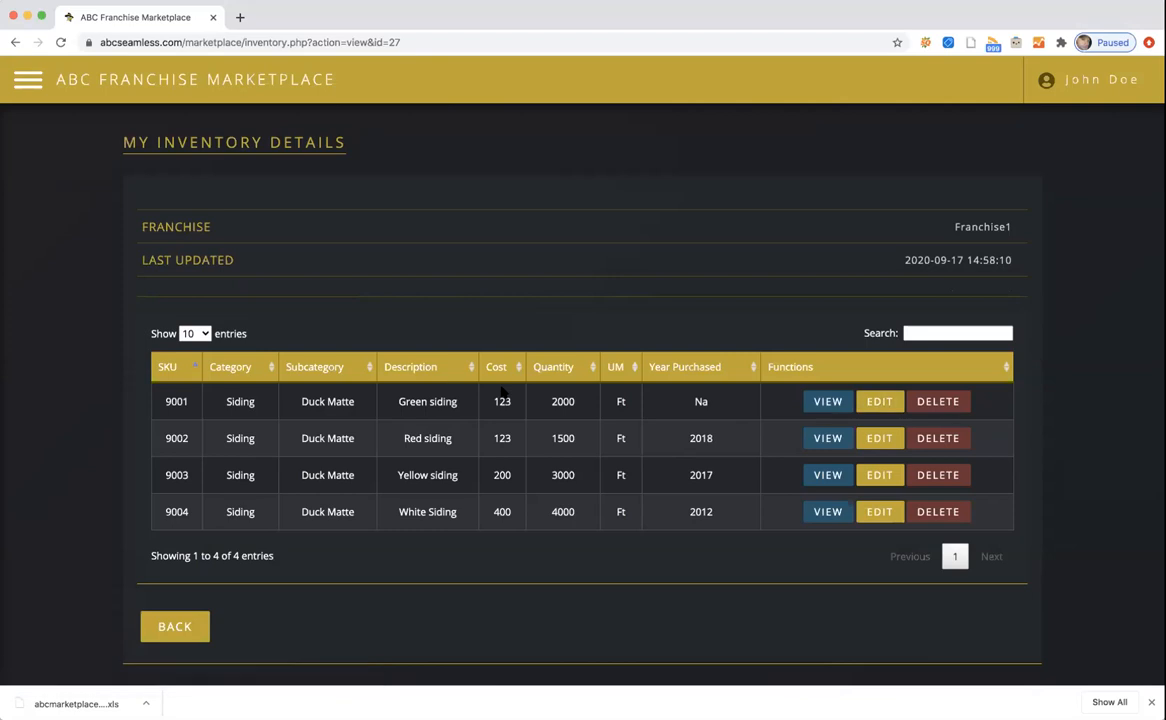
pyautogui.click(878, 401)
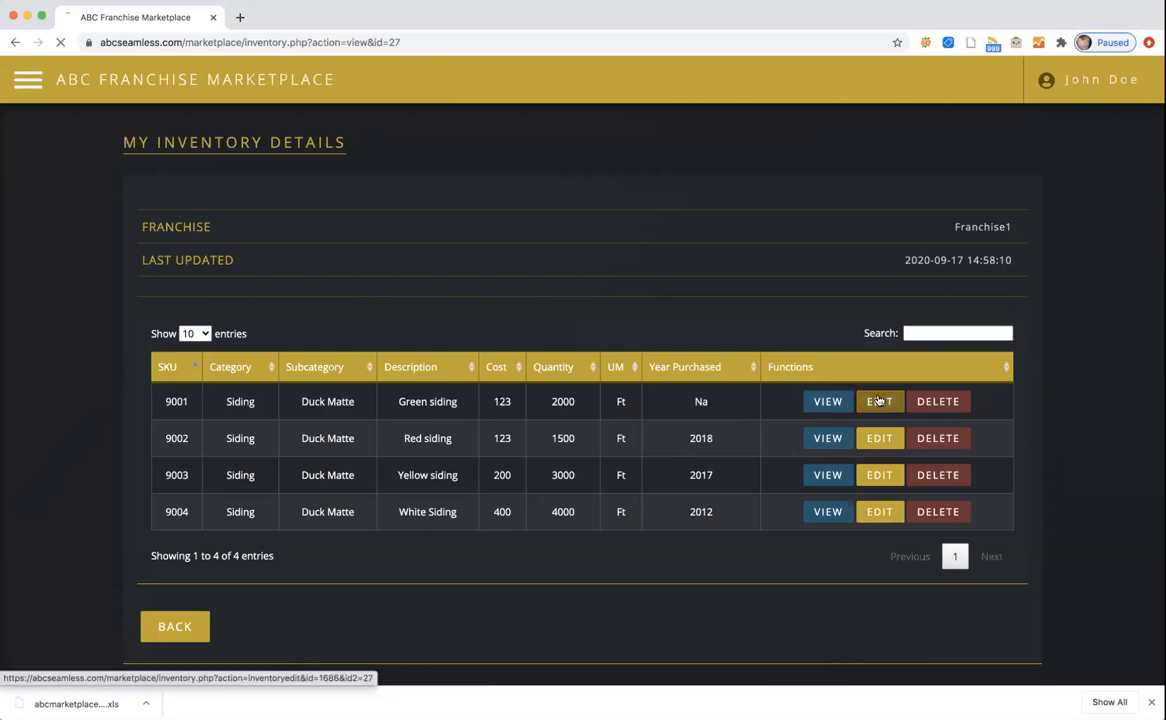
# Change the SKU 9001 cost from 123 to 555, save, and refresh to confirm.
pyautogui.moveTo(188, 510); pyautogui.dragTo(115, 508)
pyautogui.write('555')
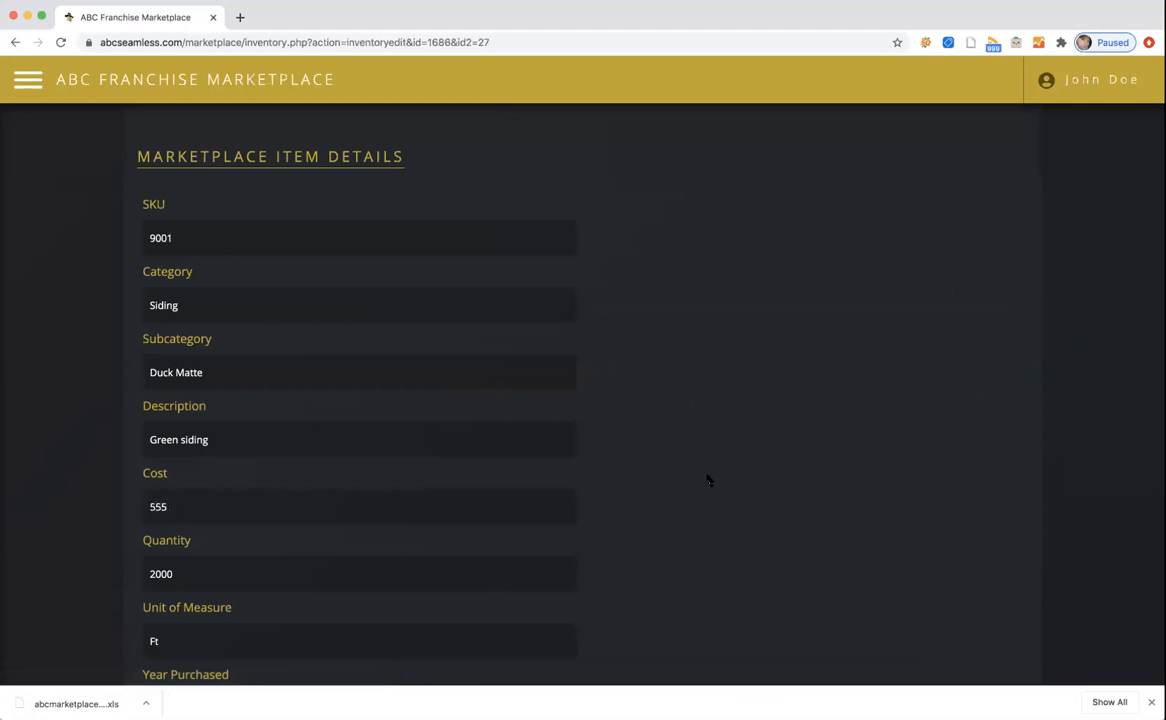
pyautogui.scroll(-1, 707, 481)
pyautogui.scroll(-3, 707, 481)
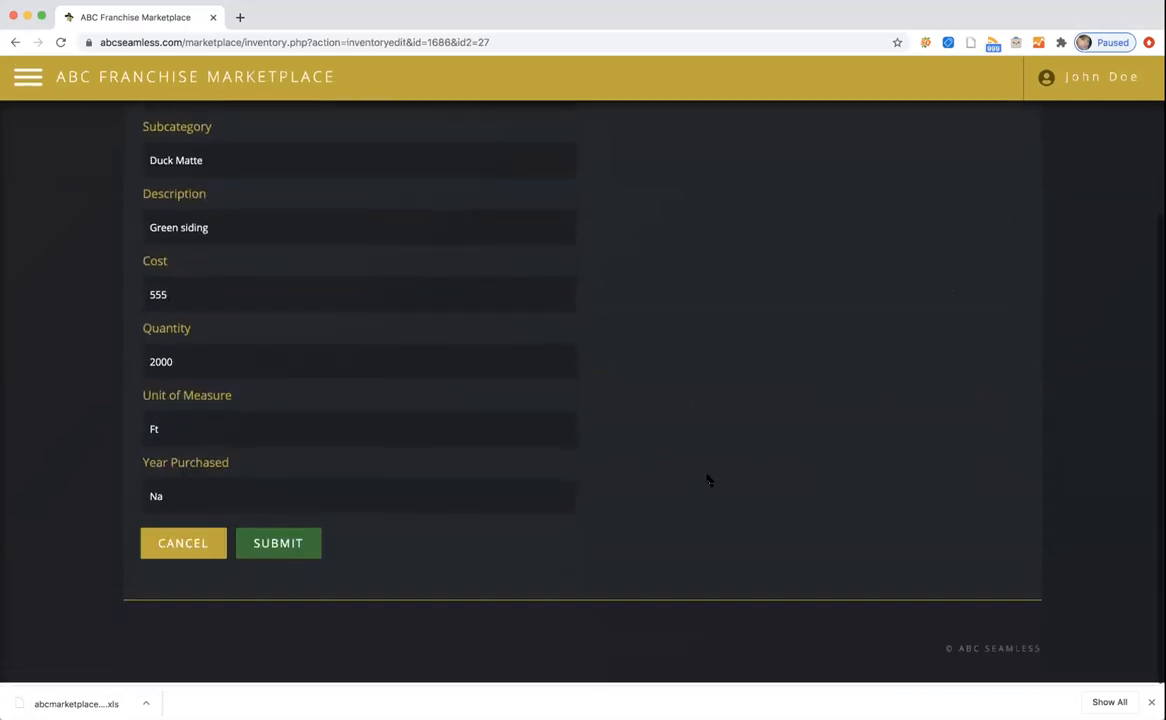
pyautogui.click(280, 547)
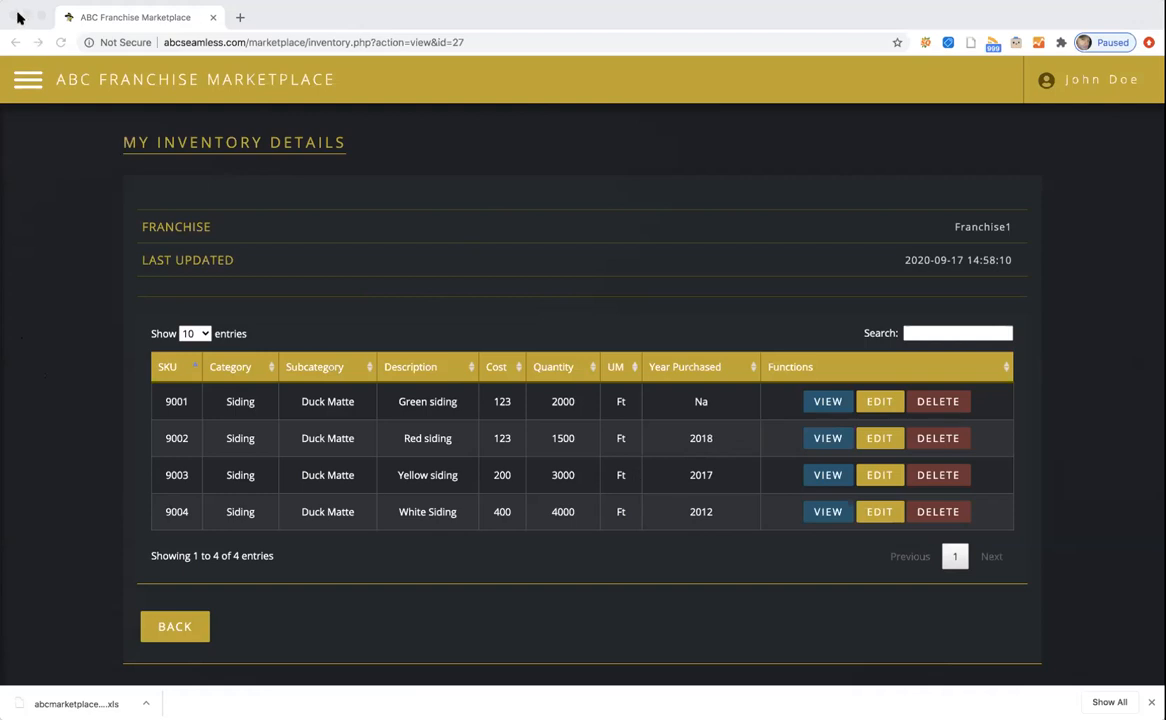
pyautogui.click(41, 242)
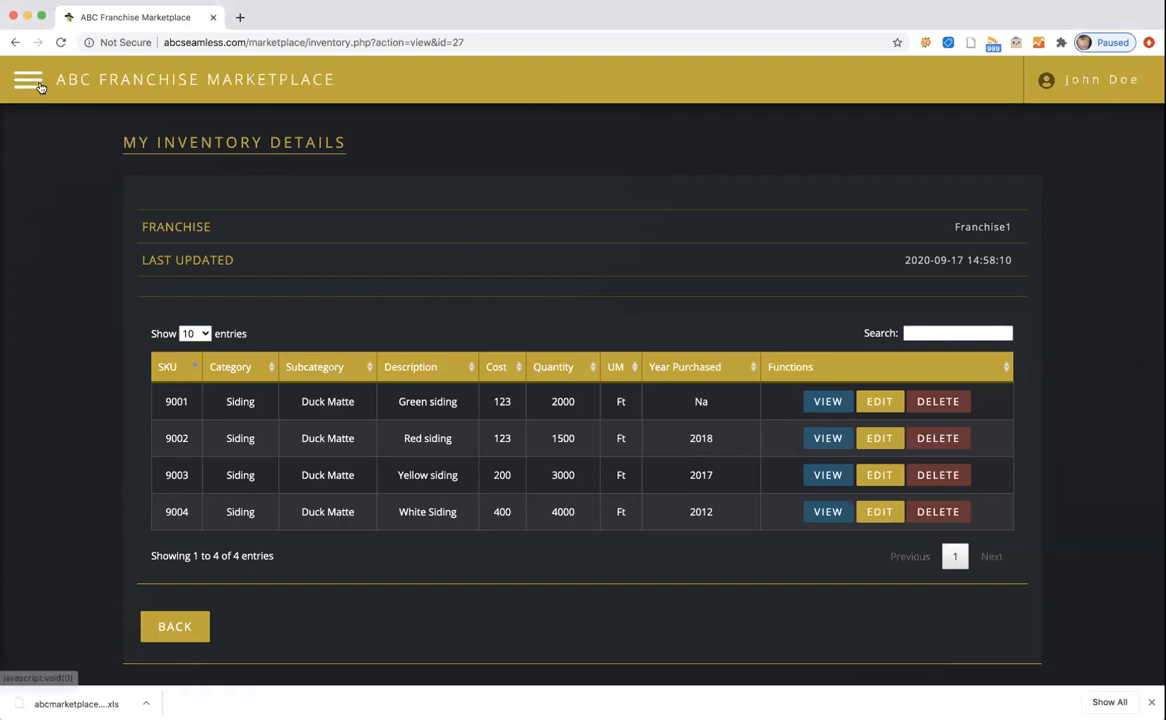
pyautogui.click(61, 43)
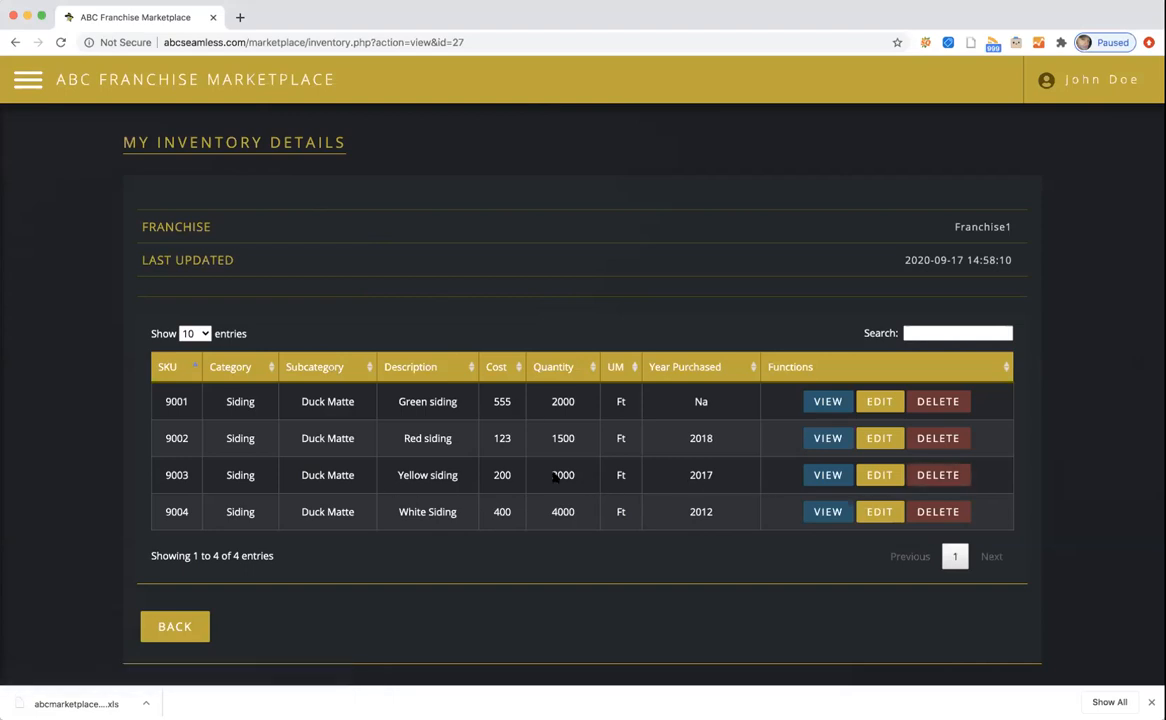
# Delete the Yellow siding item (SKU 9003) and reload the inventory list.
pyautogui.click(937, 475)
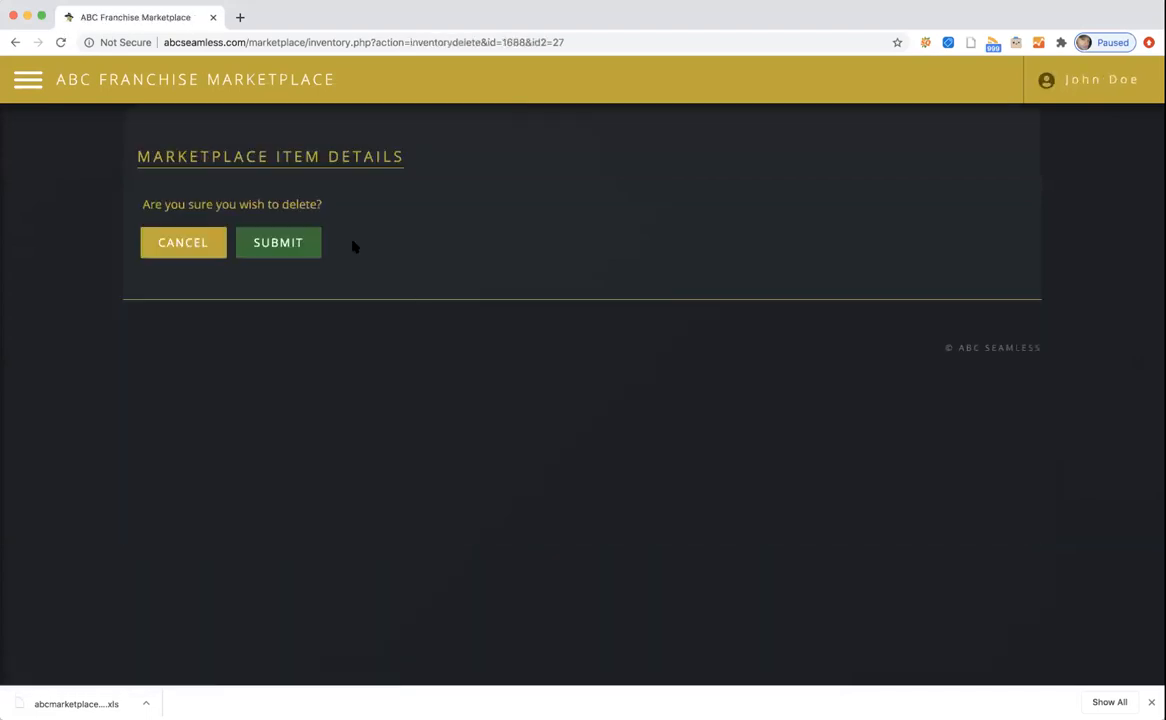
pyautogui.click(295, 242)
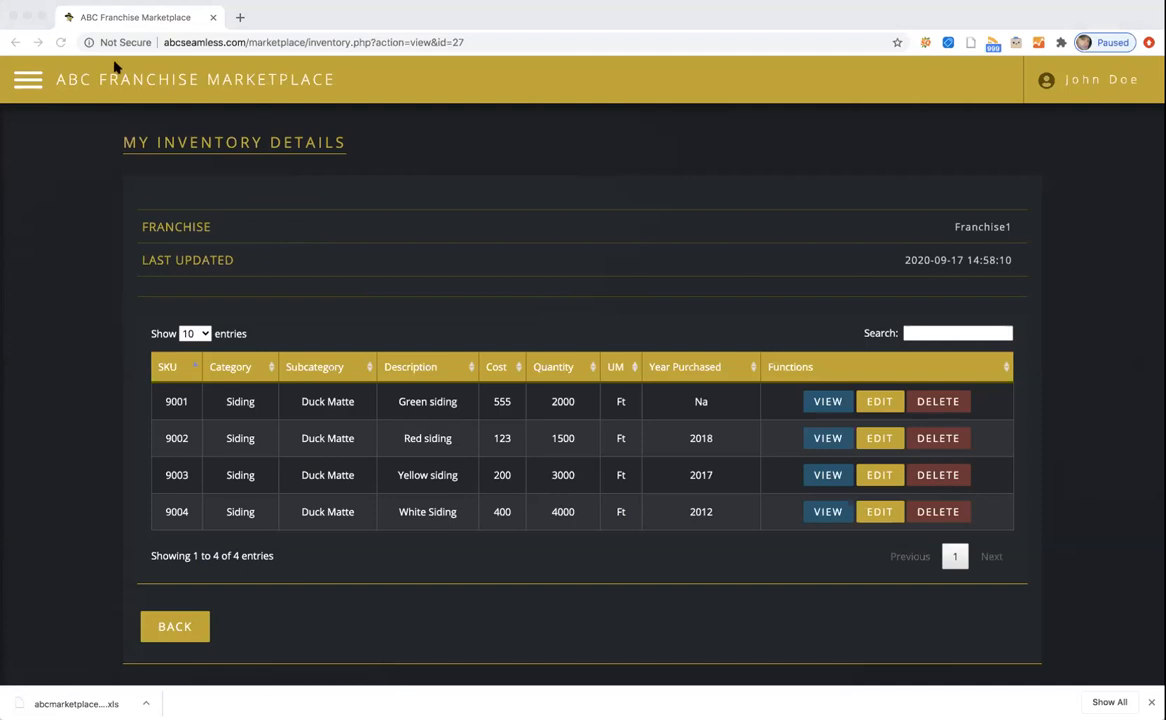
pyautogui.click(68, 162)
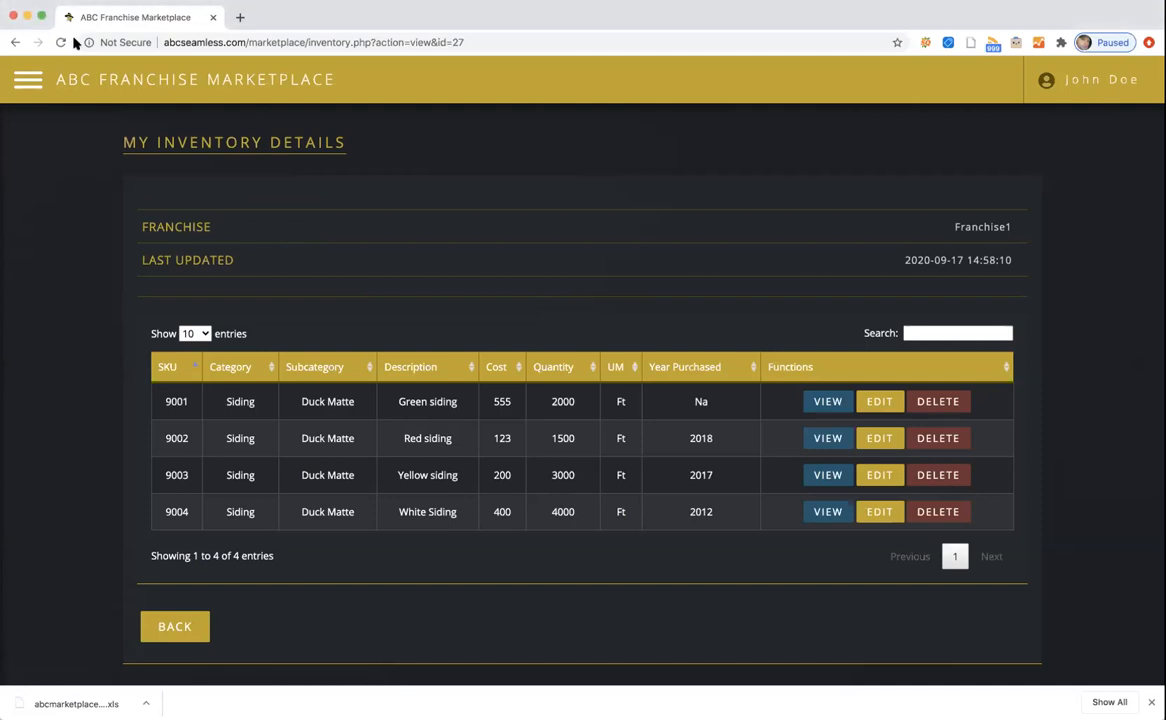
pyautogui.click(60, 43)
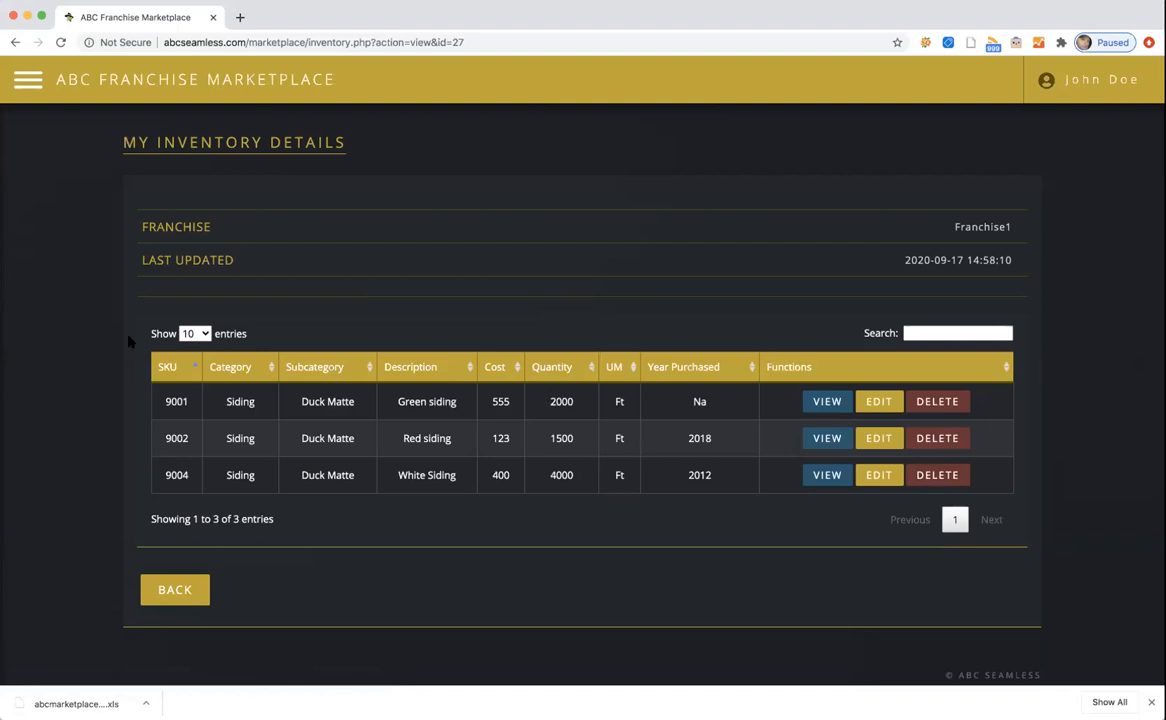
# Go to My Inventory and open the Download Franchise Marketplace Template page.
pyautogui.click(916, 335)
pyautogui.click(28, 79)
pyautogui.click(56, 252)
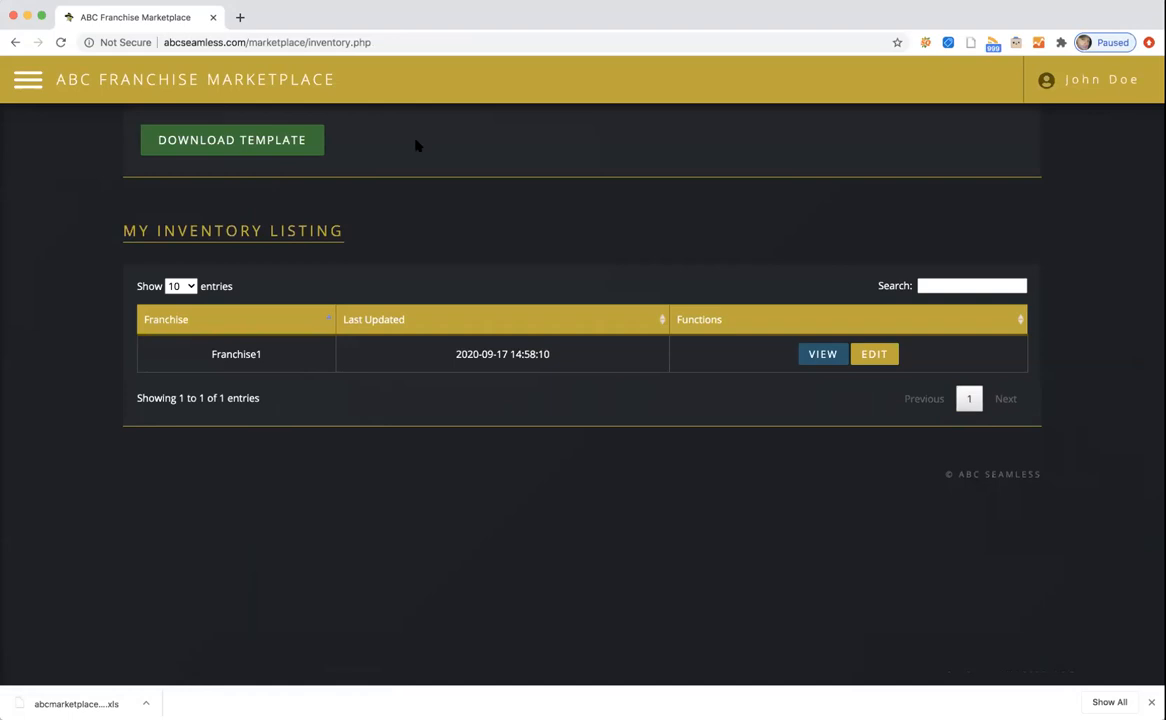
pyautogui.click(234, 141)
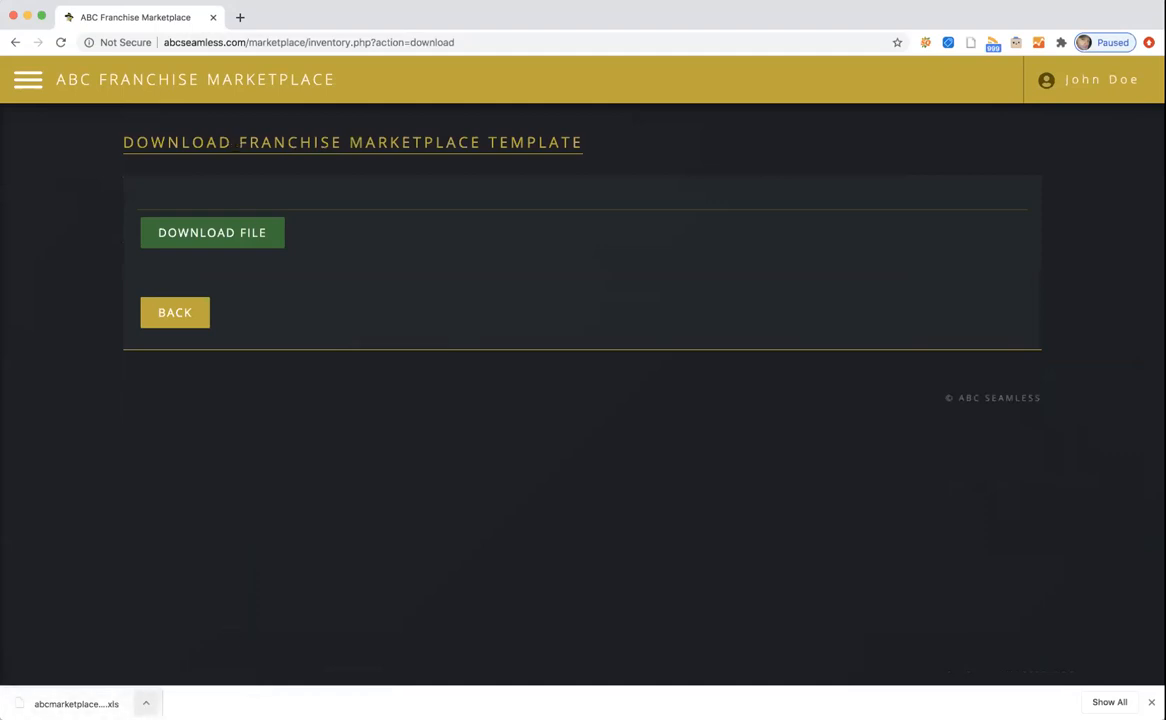
pyautogui.click(145, 704)
# Open the downloaded abcmarketplacetemplate (1) .xls from the download bar in Numbers.
pyautogui.click(174, 653)
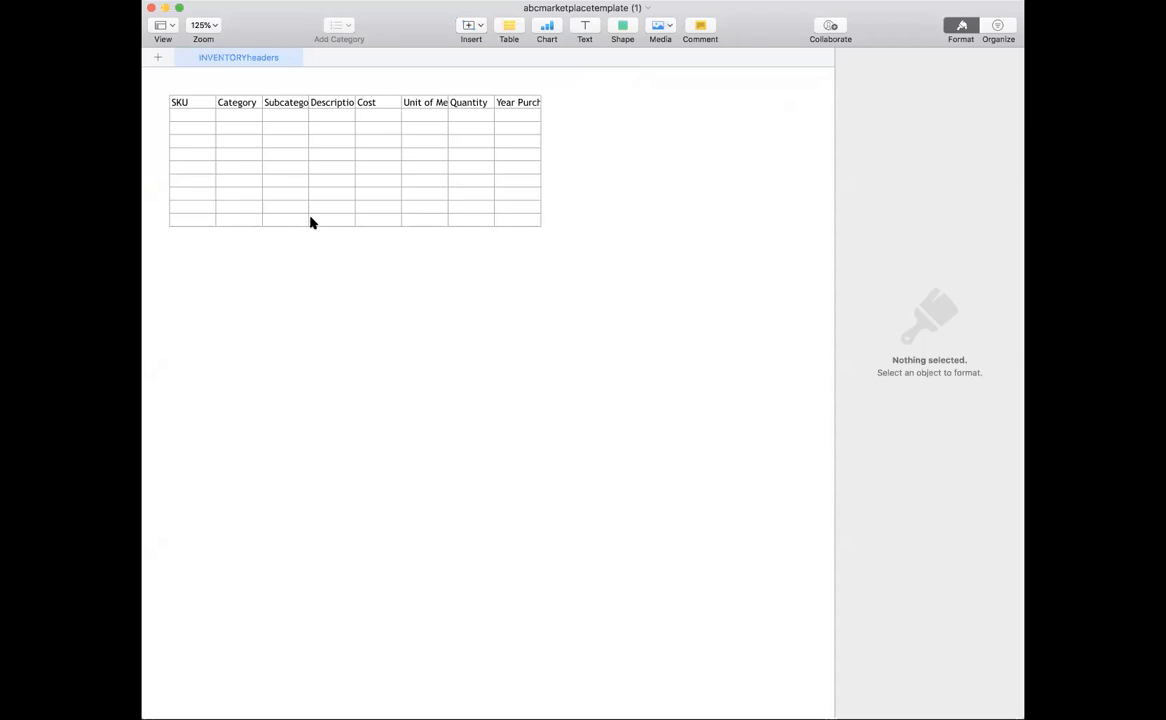
# Widen columns C, D, E and H so their headings fit.
pyautogui.click(306, 102)
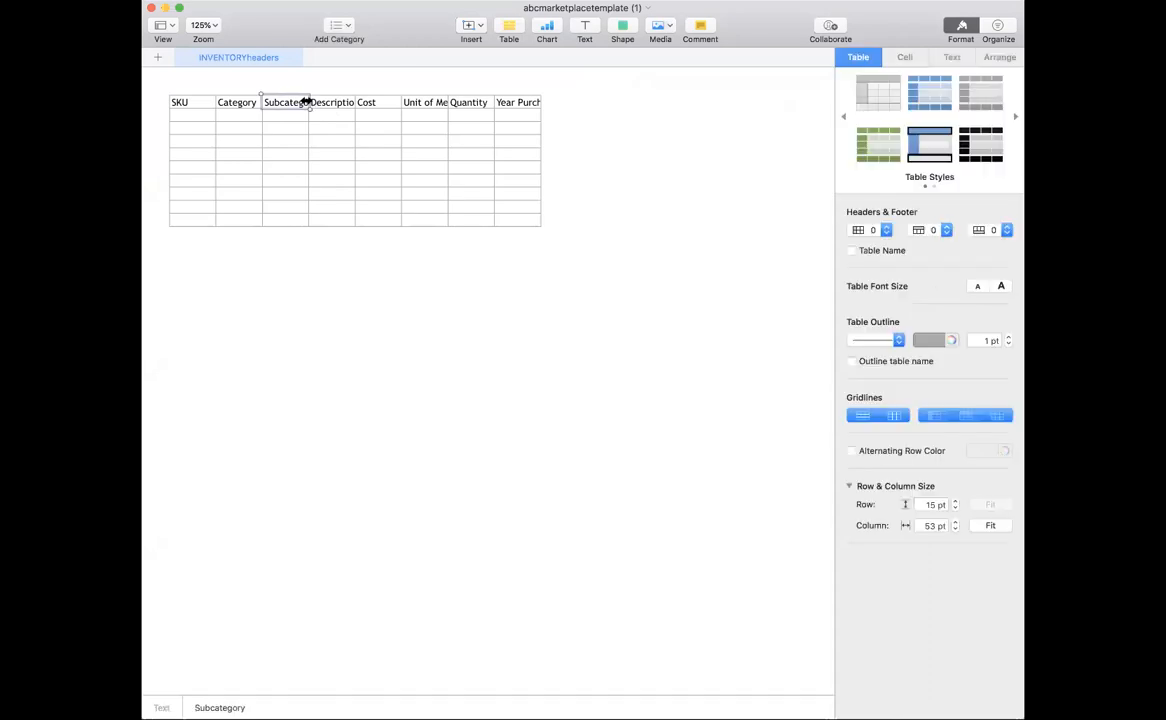
pyautogui.moveTo(319, 82); pyautogui.dragTo(397, 83)
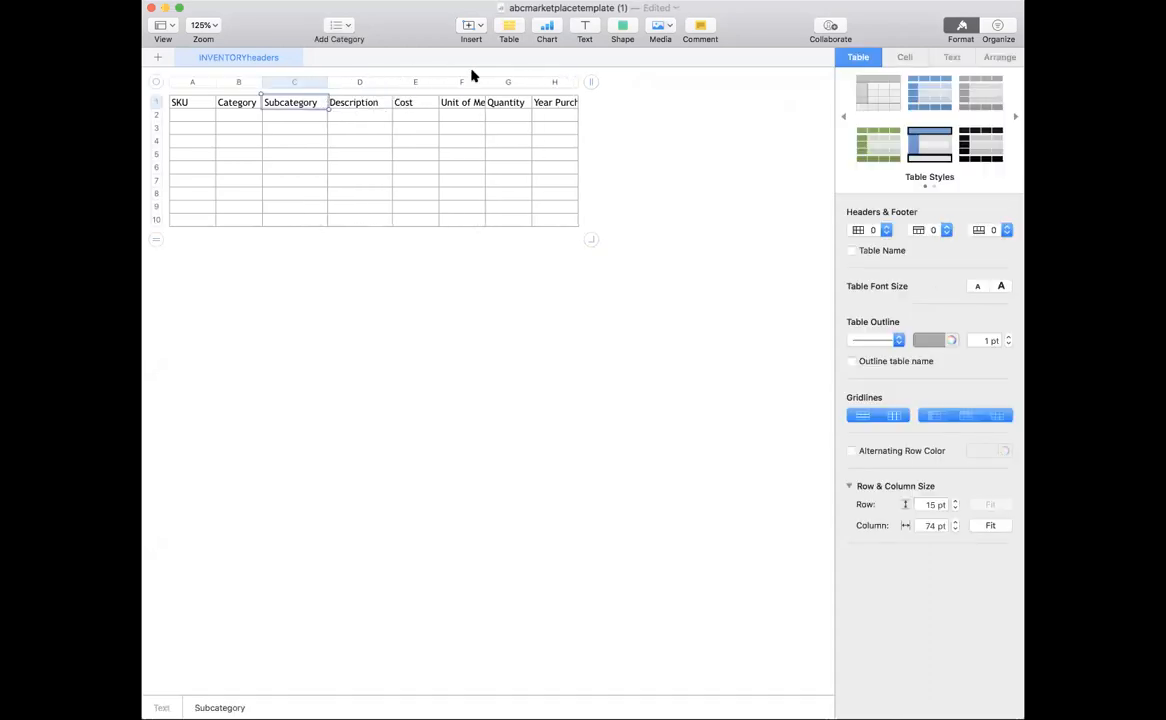
pyautogui.moveTo(484, 78); pyautogui.dragTo(513, 81)
pyautogui.moveTo(604, 79); pyautogui.dragTo(630, 83)
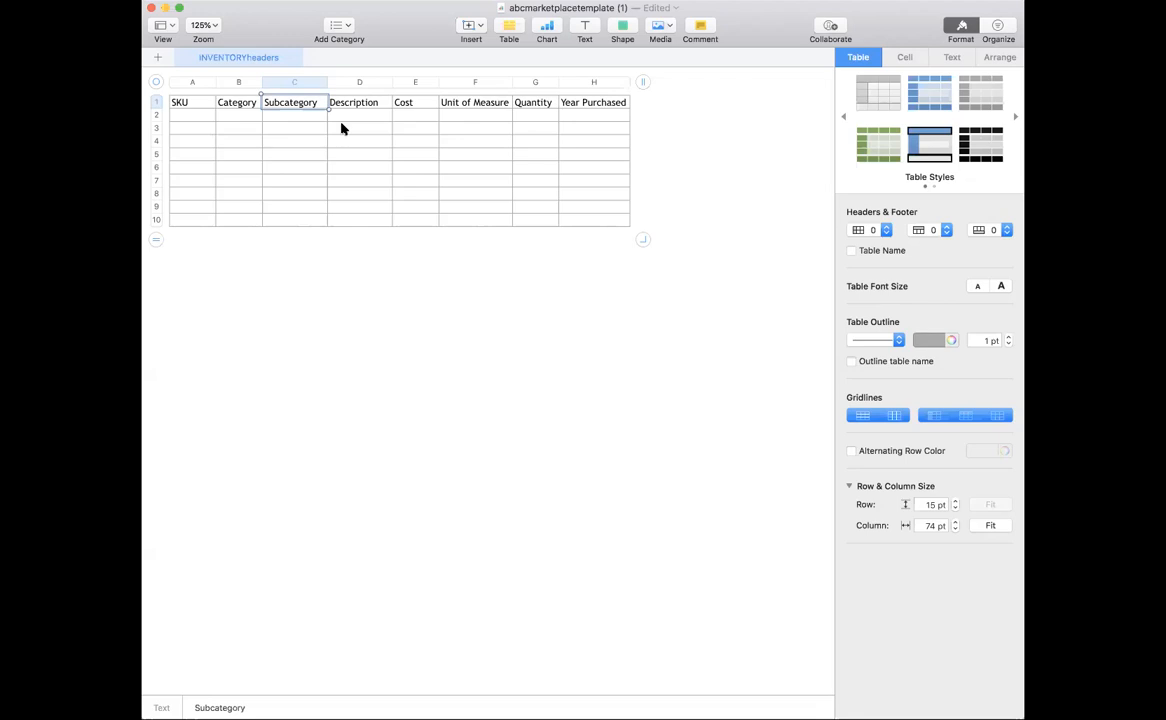
# Enter Category 'Coil' in B2 and Description 'Got many kinds call me' in D2.
pyautogui.click(239, 116)
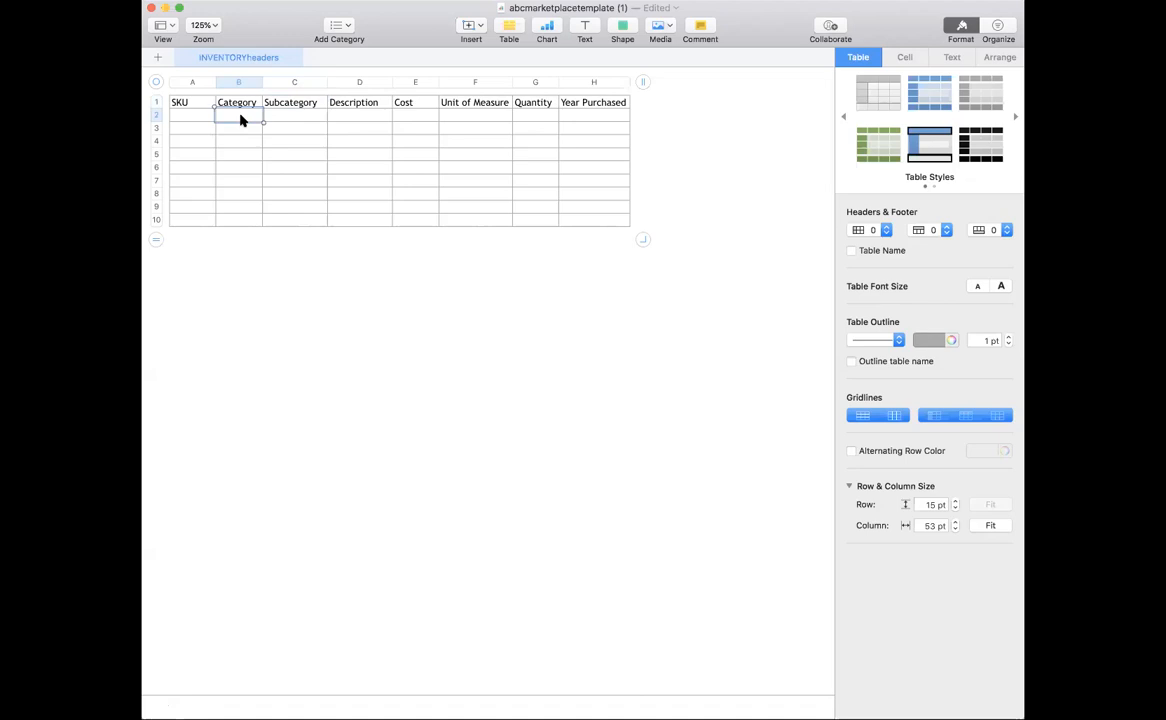
pyautogui.write('Coil')
pyautogui.click(311, 117)
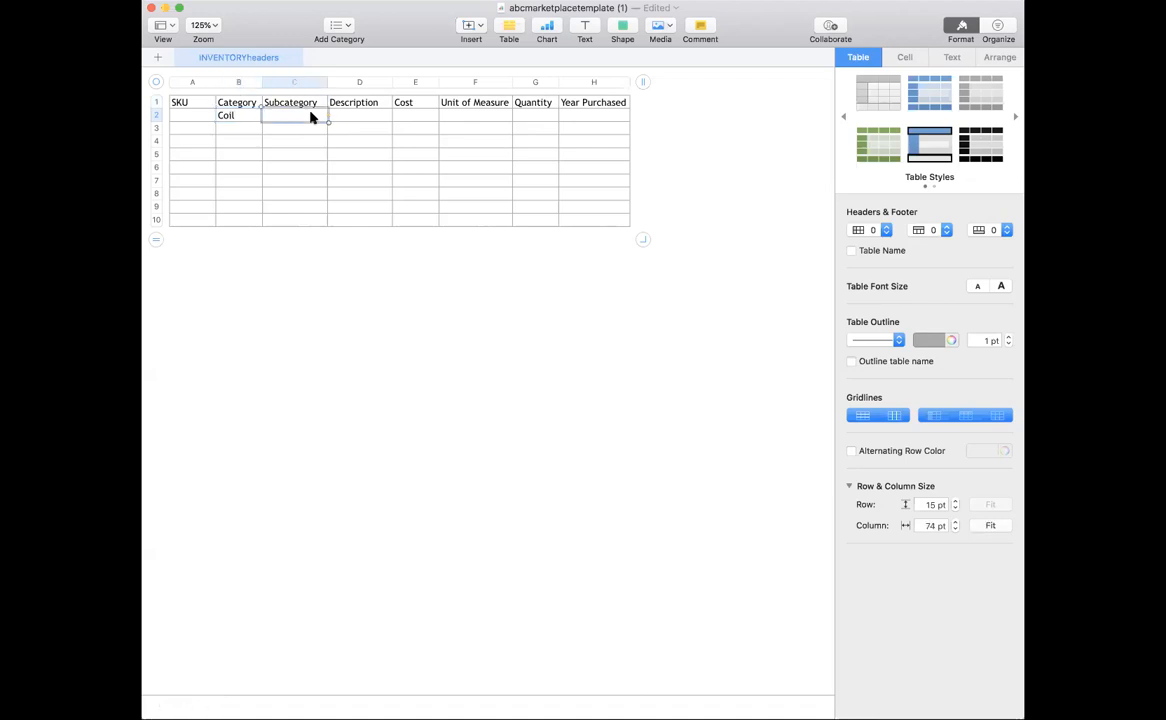
pyautogui.click(352, 119)
pyautogui.write('Got many kinds call me')
pyautogui.click(447, 140)
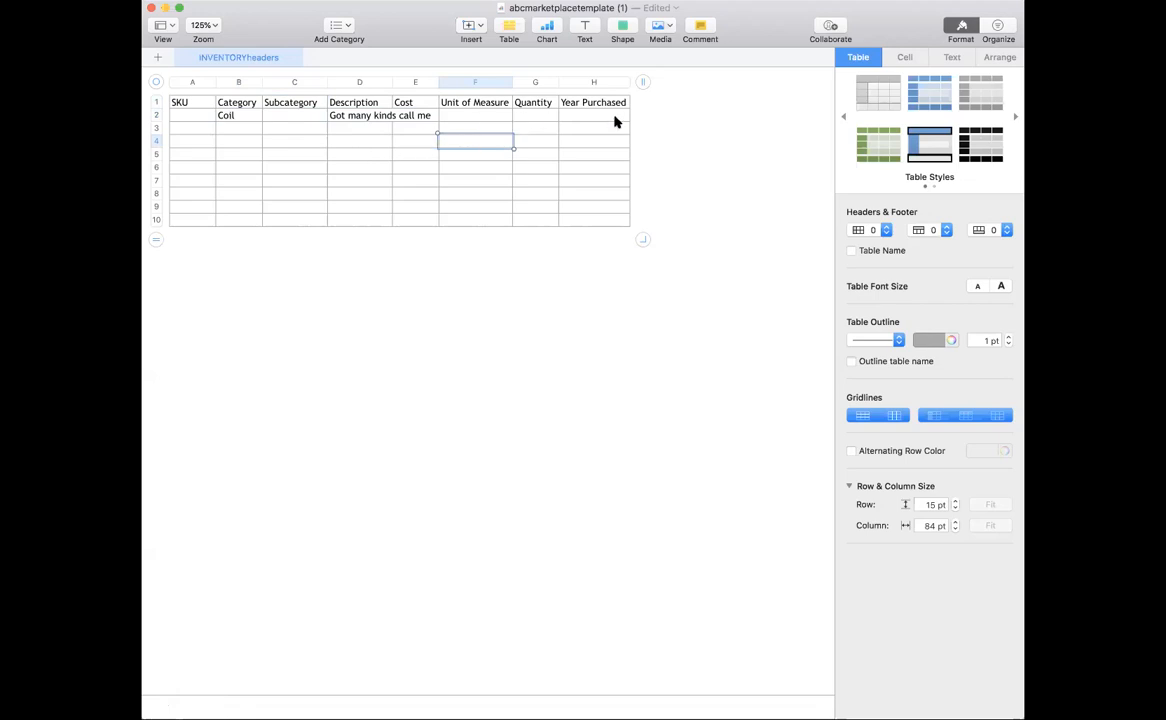
# Delete the empty rows 3 through 10.
pyautogui.click(155, 128)
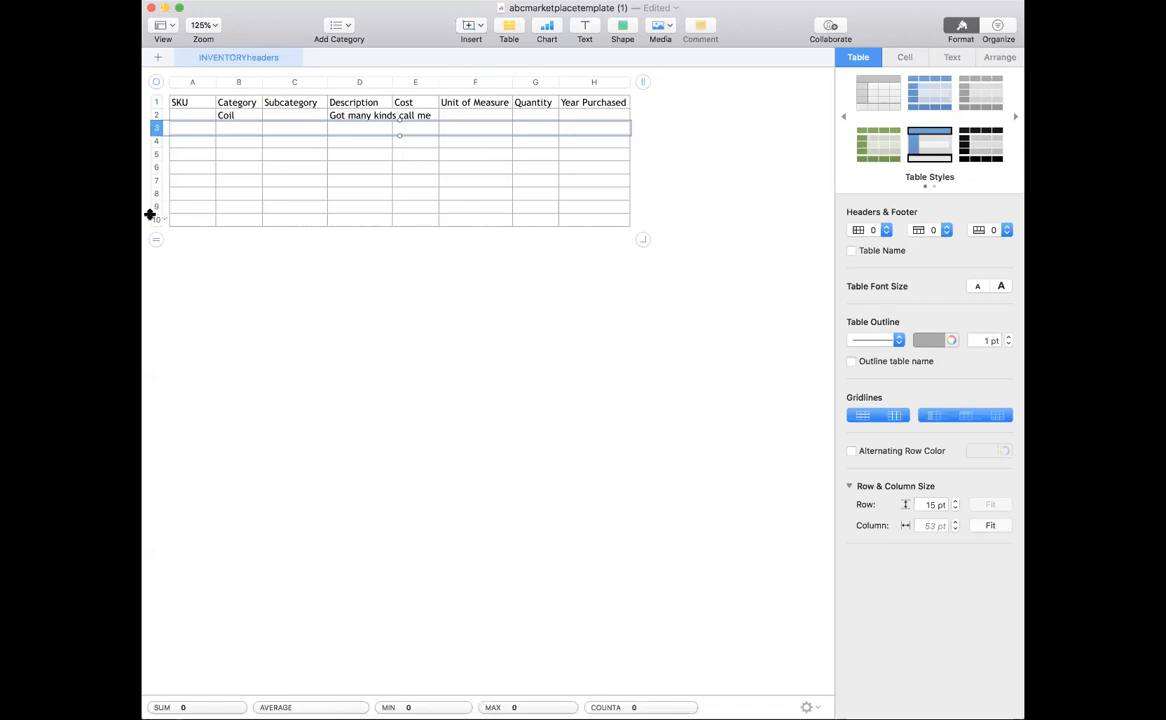
pyautogui.keyDown('shift'); pyautogui.click(155, 219); pyautogui.keyUp('shift')
pyautogui.rightClick(155, 219)
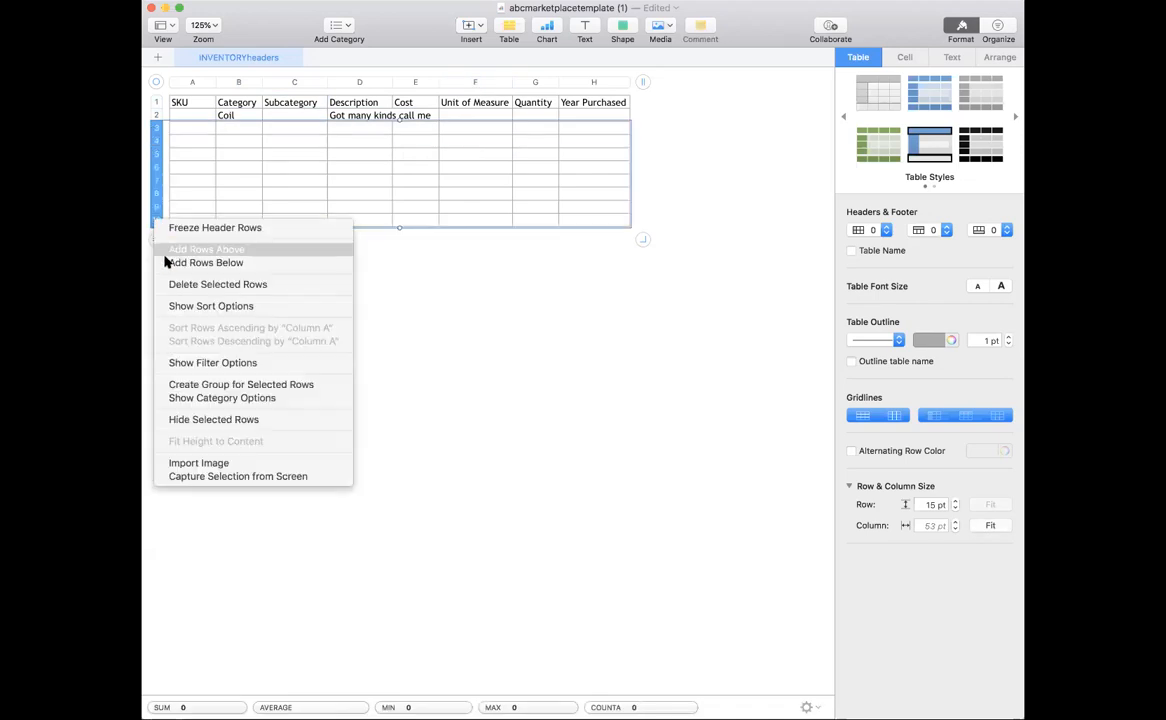
pyautogui.click(166, 289)
pyautogui.click(236, 266)
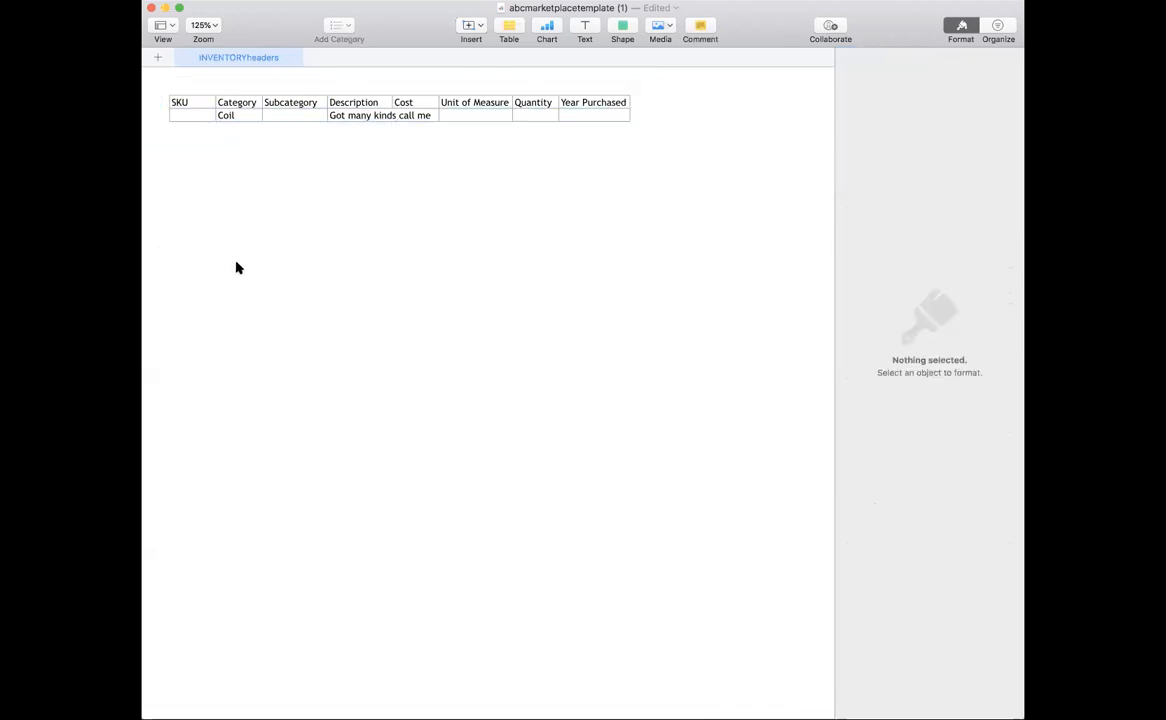
# Export the Numbers table as a CSV file via Export To > CSV.
pyautogui.click(82, 2)
pyautogui.moveTo(145, 137)
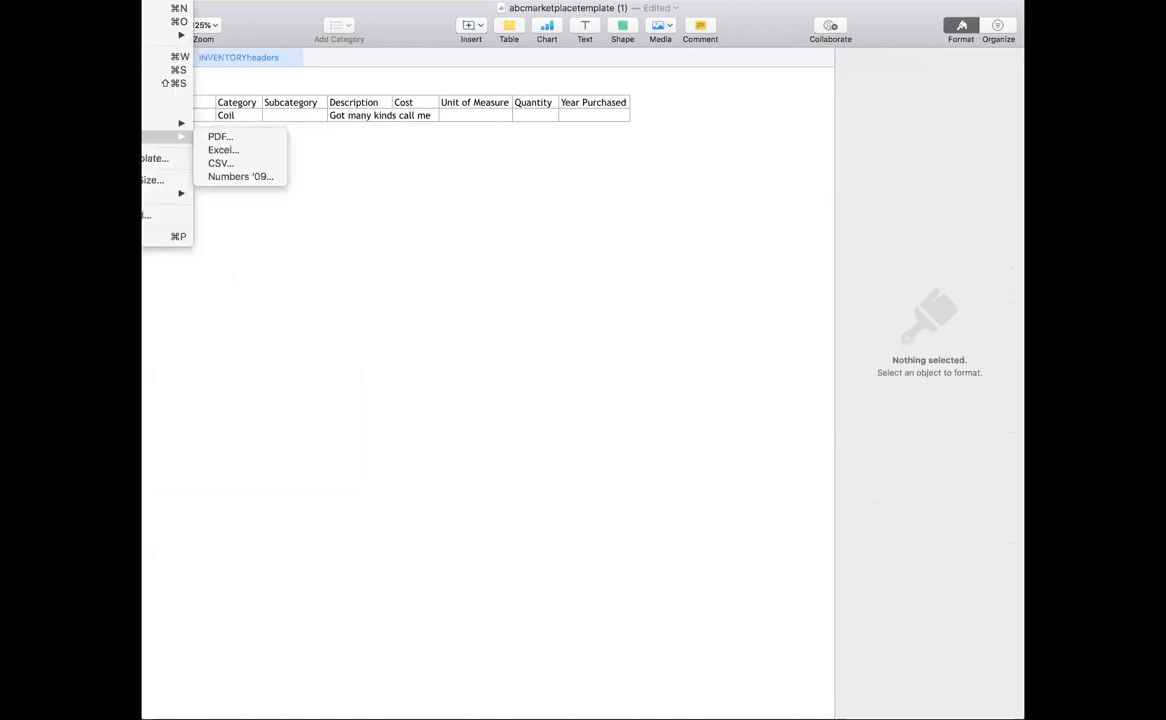
pyautogui.click(243, 166)
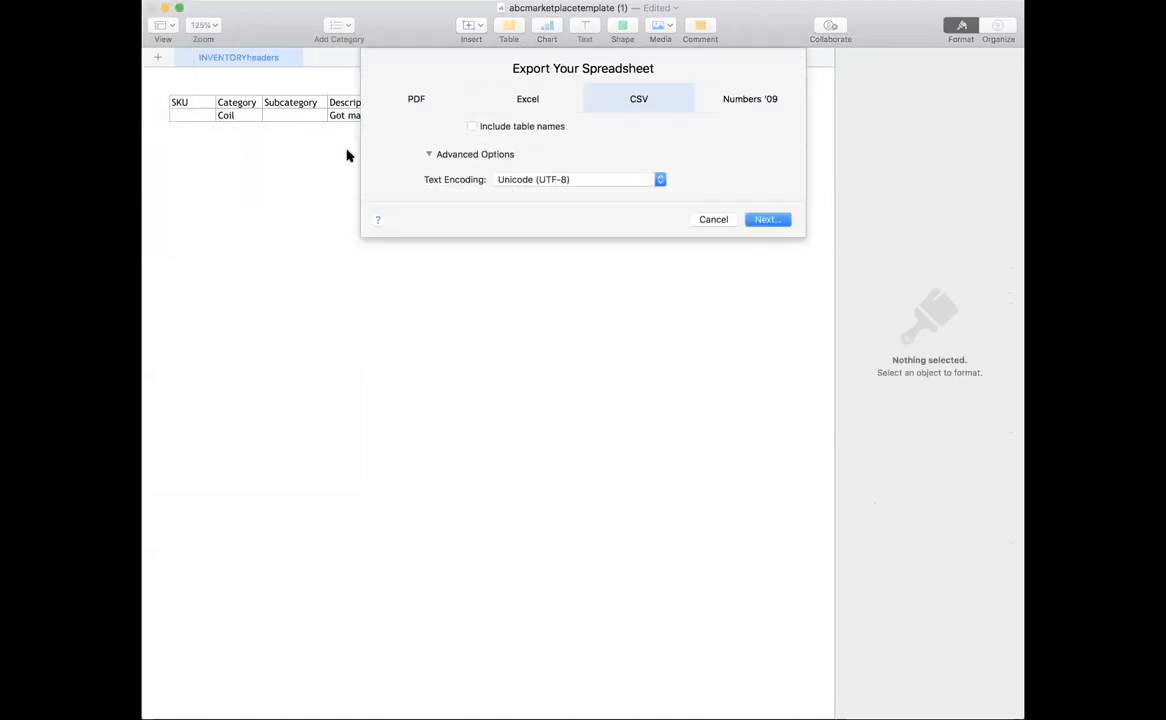
pyautogui.click(767, 218)
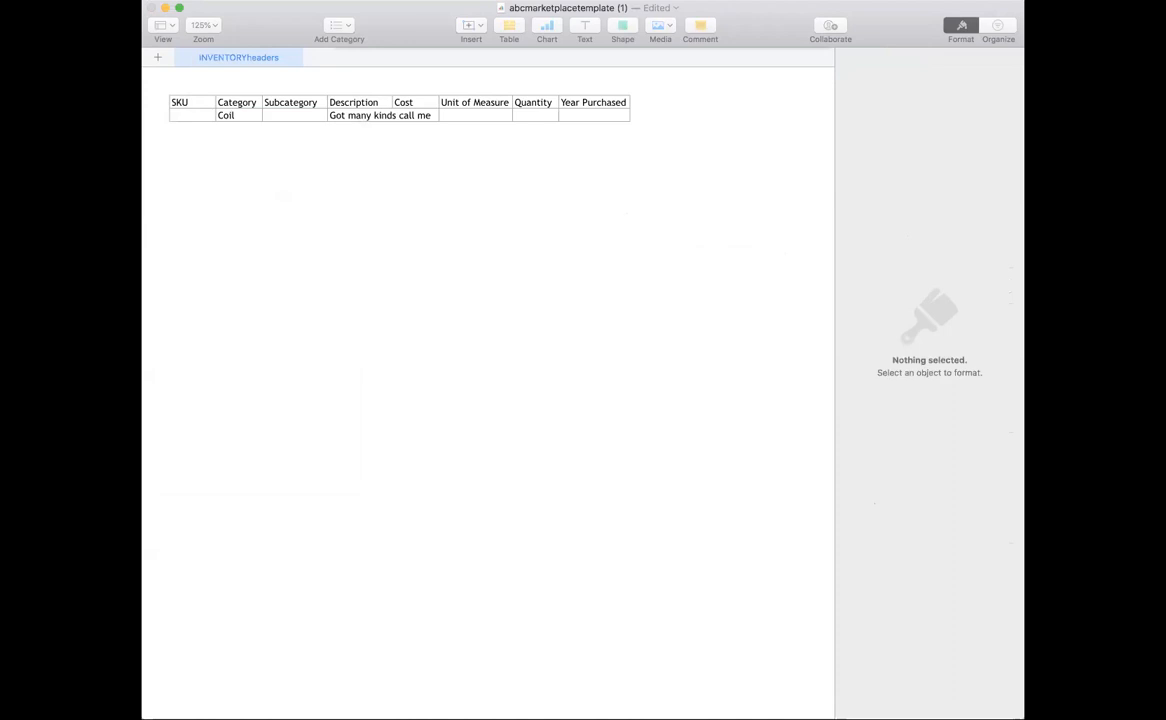
pyautogui.click(797, 354)
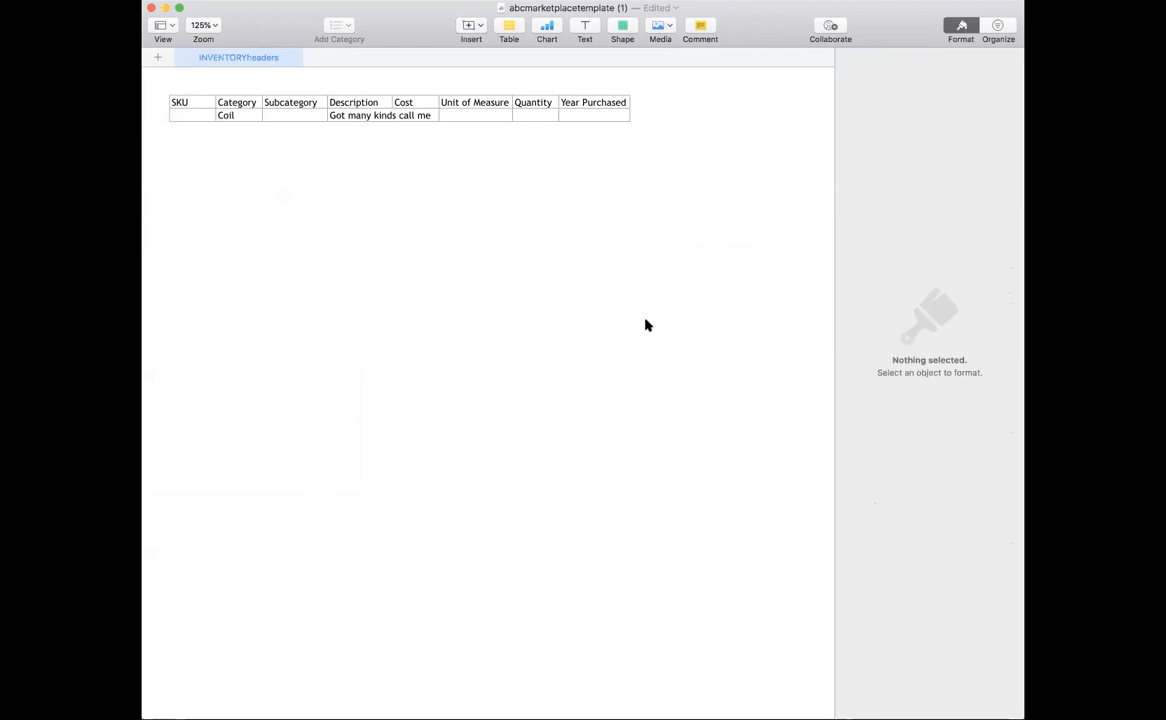
pyautogui.press('super+Tab')
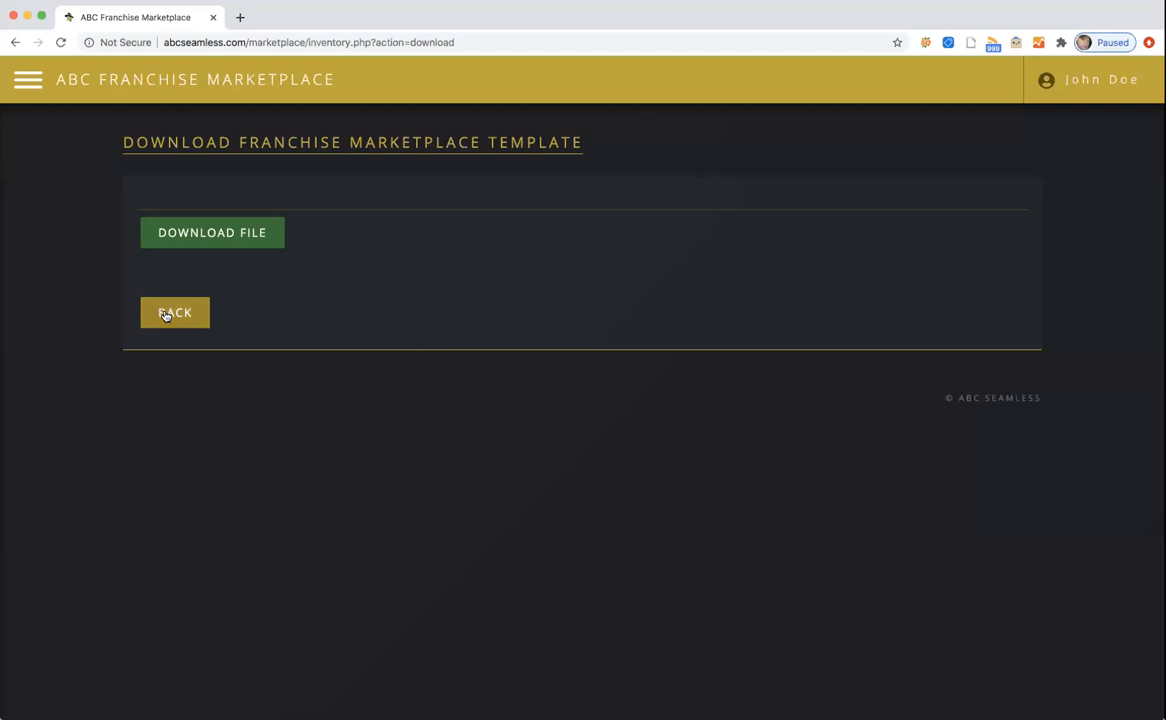
# From My Inventory, view Franchise1, go back, and open its Edit My Inventory form.
pyautogui.click(176, 314)
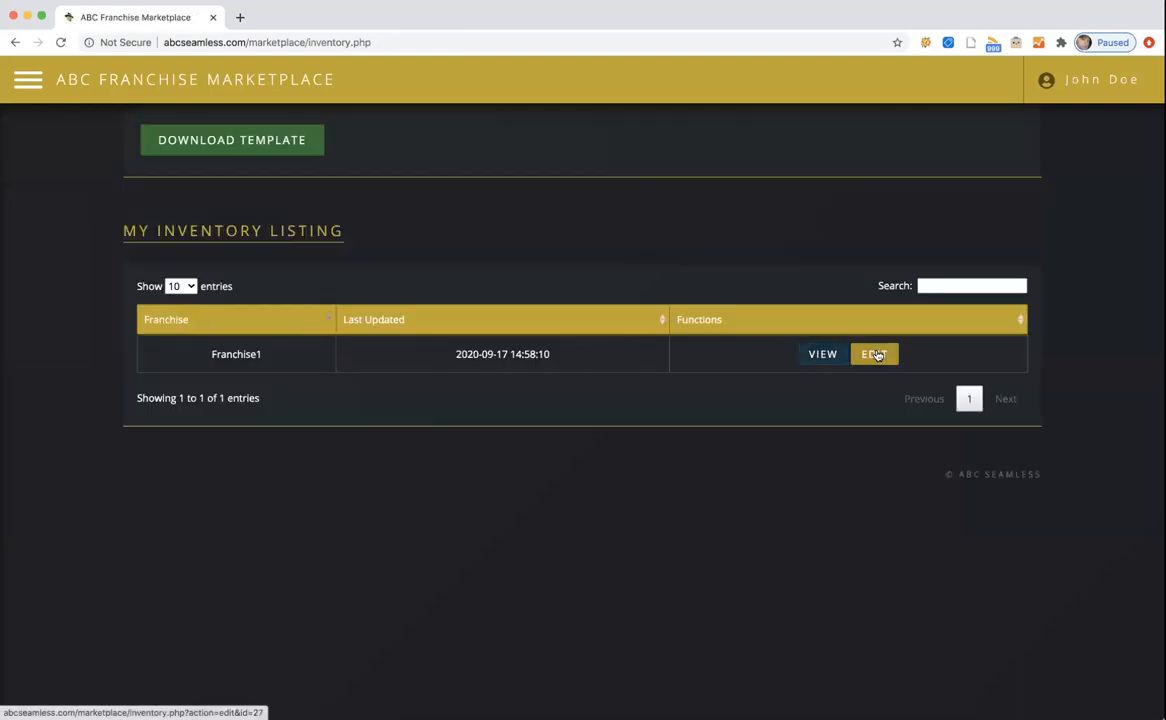
pyautogui.click(822, 356)
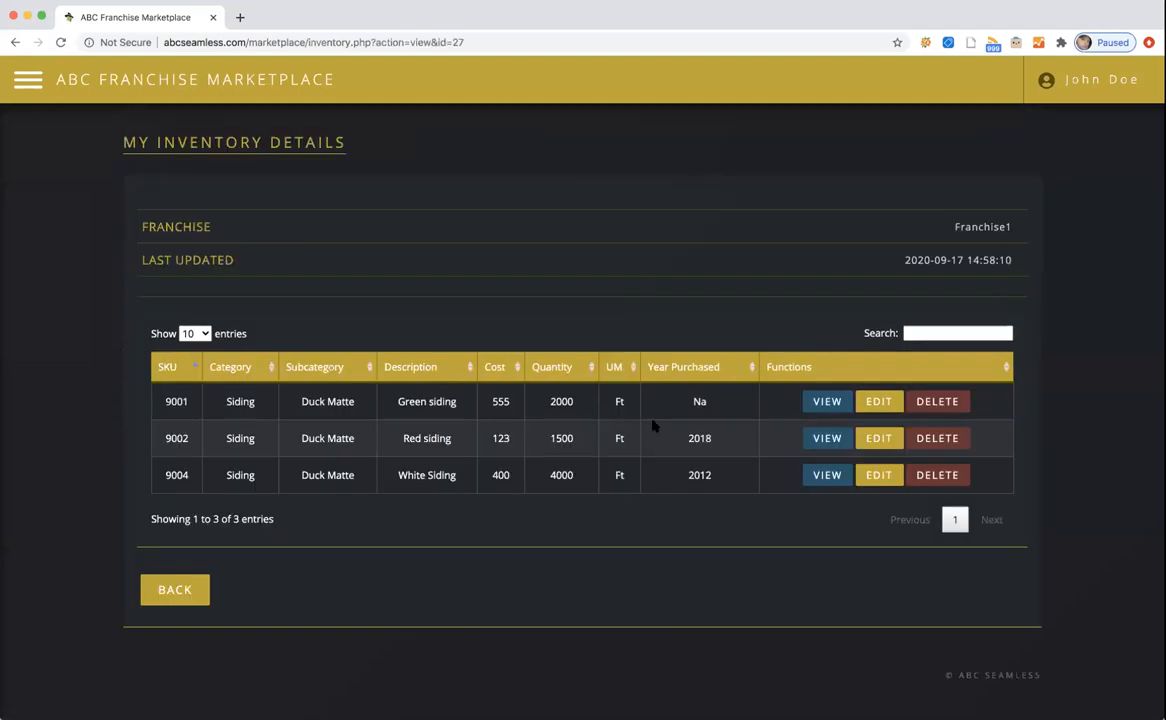
pyautogui.click(174, 589)
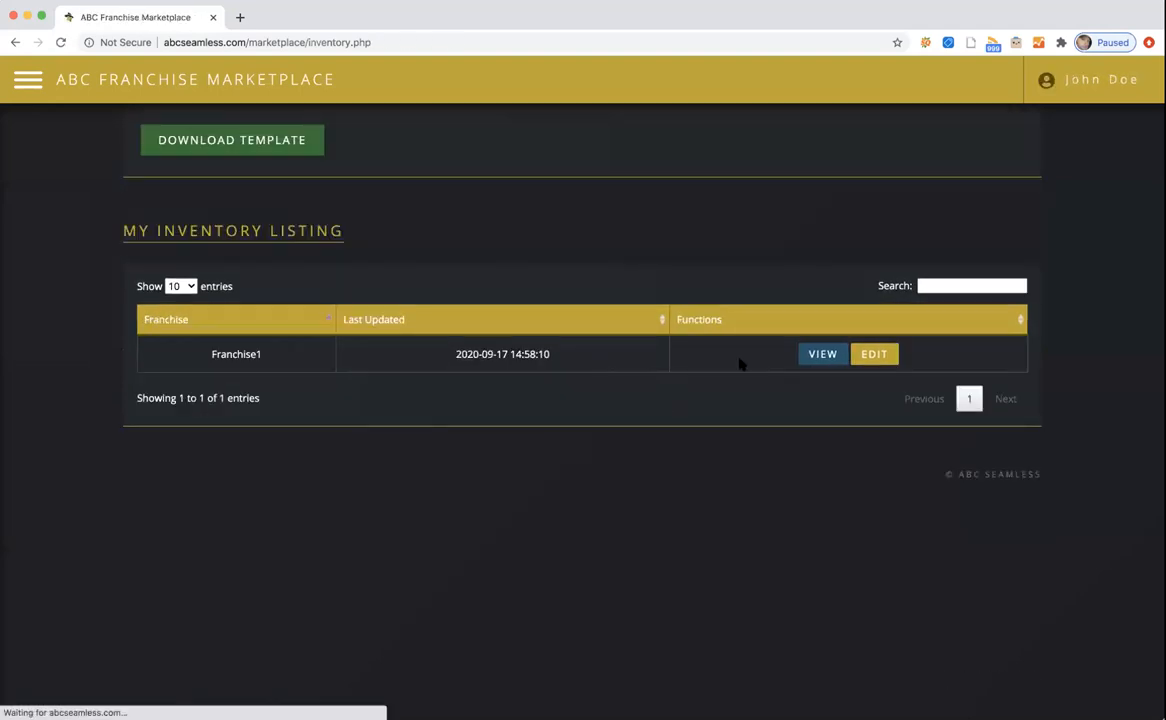
pyautogui.click(875, 355)
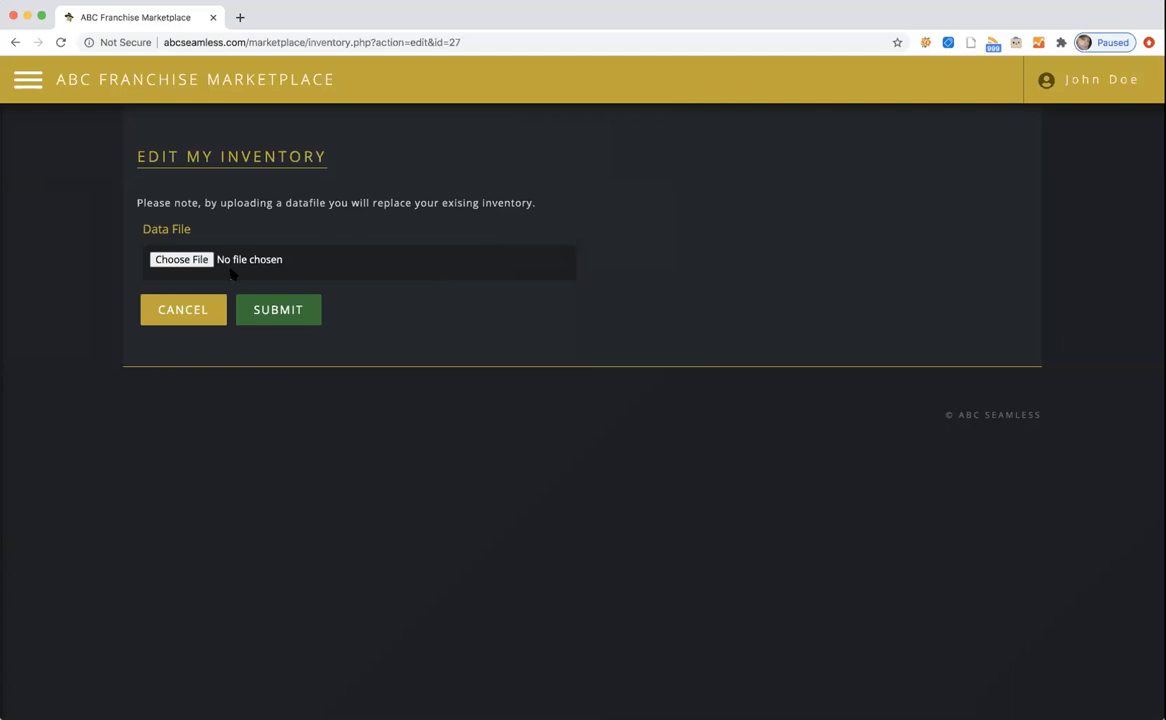
# Upload abcmarketplacetemplateFran1.csv to replace Franchise1's inventory and view the updated details.
pyautogui.click(178, 260)
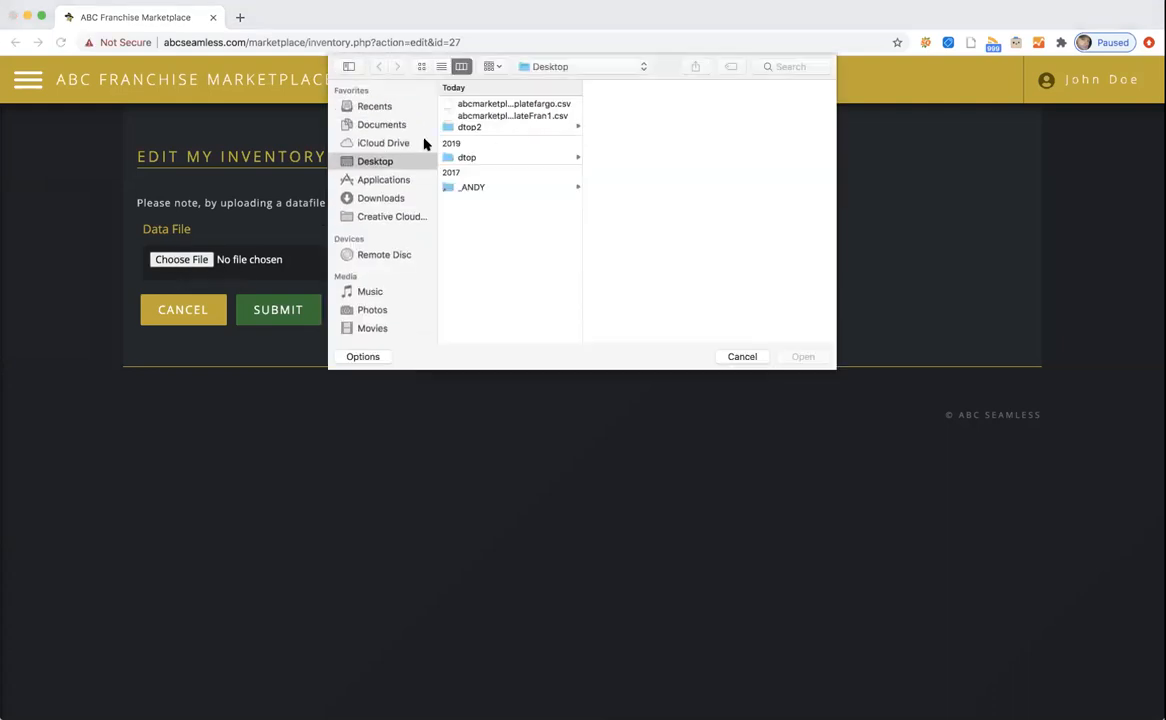
pyautogui.click(485, 115)
pyautogui.click(807, 357)
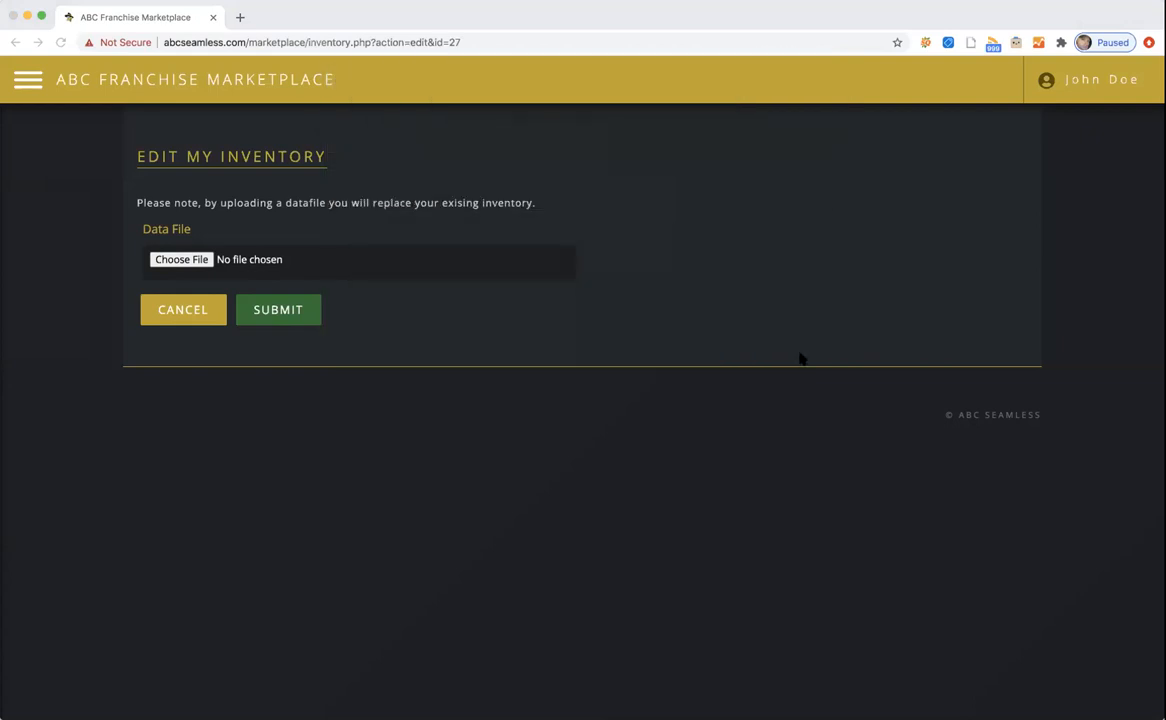
pyautogui.click(278, 309)
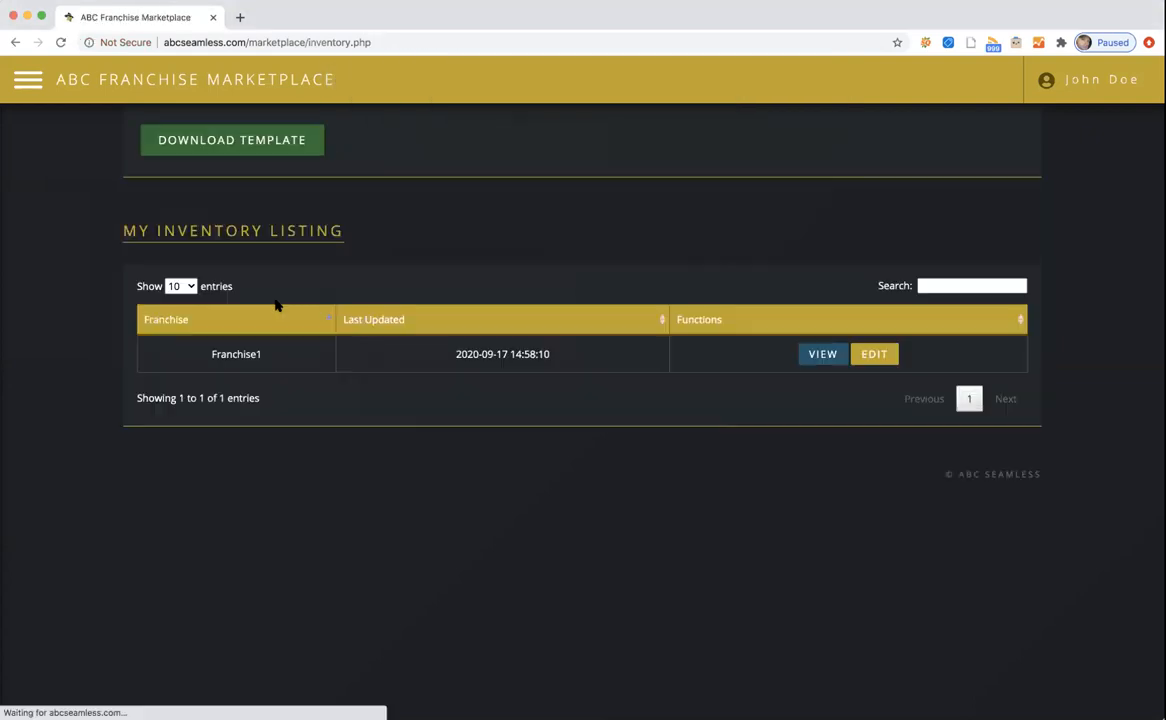
pyautogui.click(822, 355)
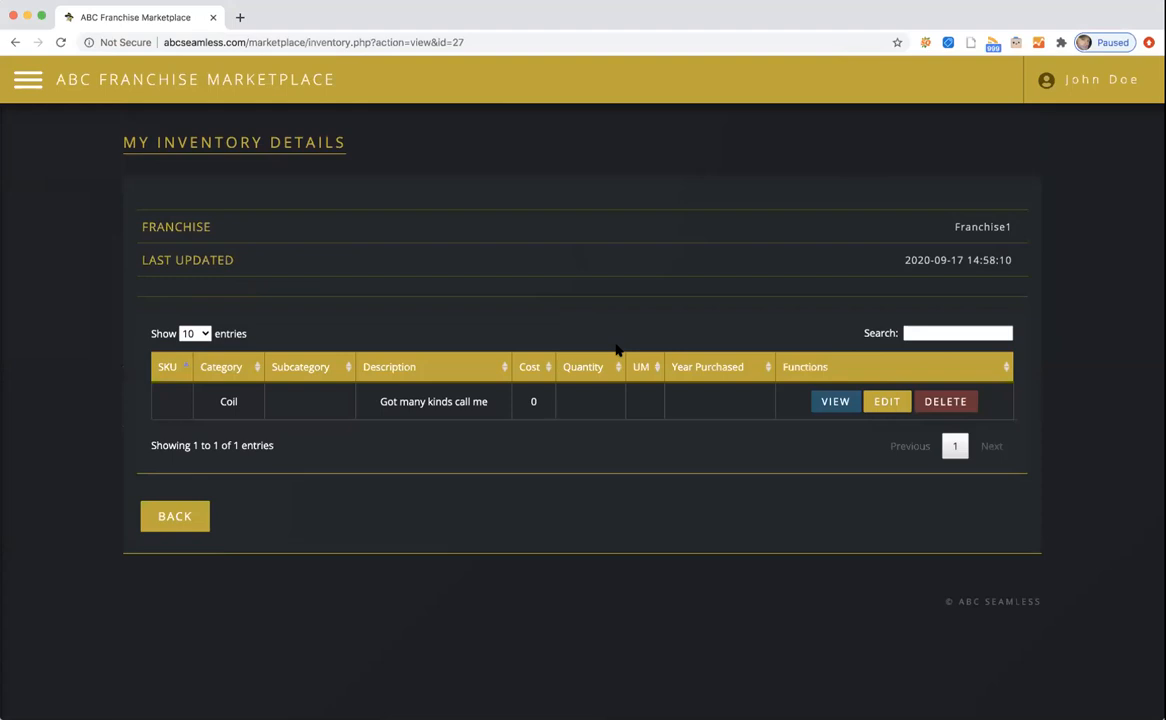
pyautogui.click(10, 76)
# Go to the Marketplace page to see the Coil listing 'Got many kinds call me'.
pyautogui.click(72, 168)
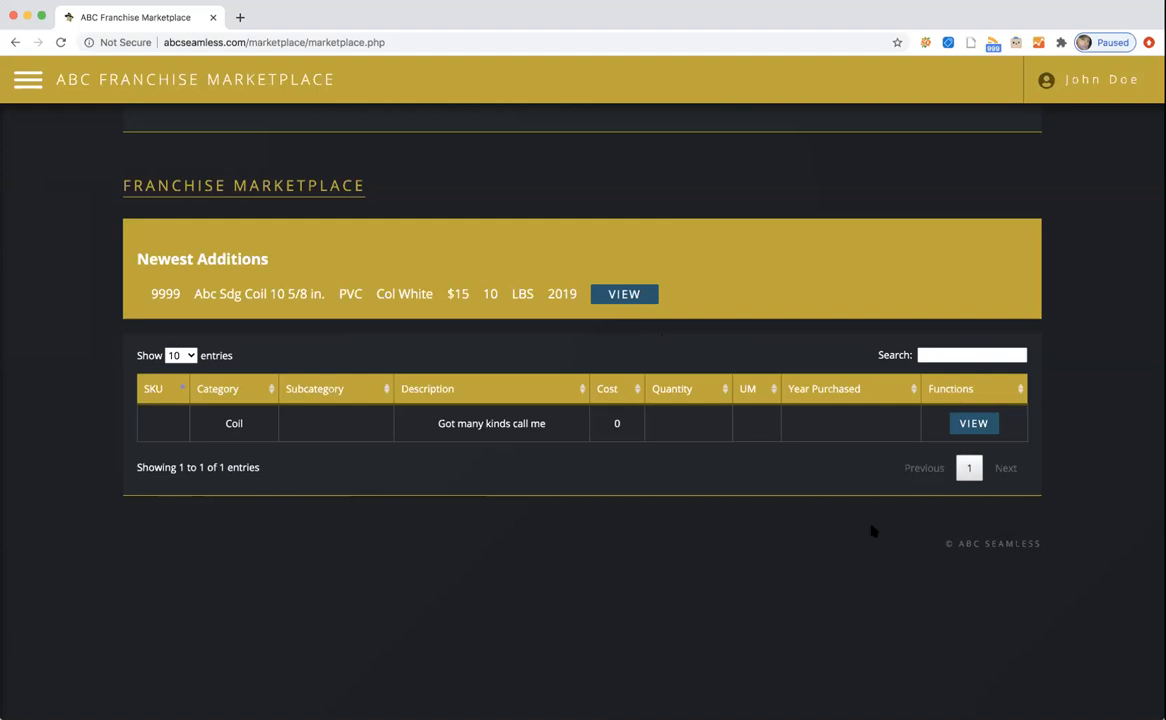
# Switch back to Numbers and check the Window menu for the open template documents.
pyautogui.press('super+Tab')
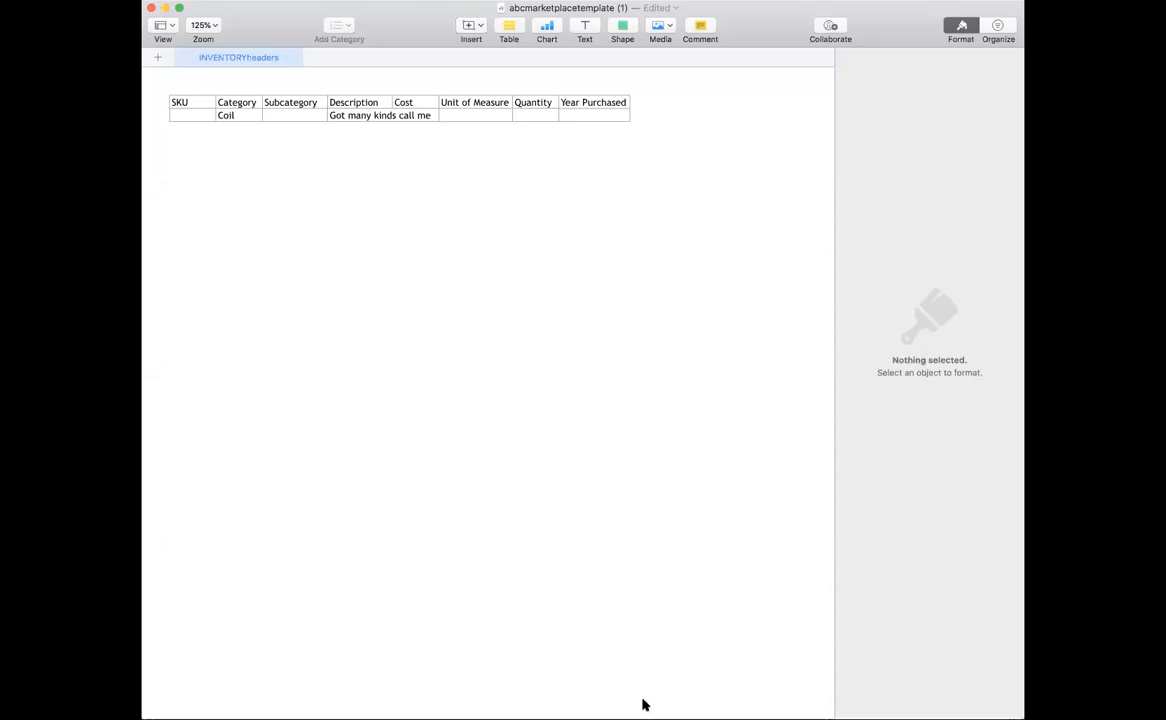
pyautogui.click(440, 2)
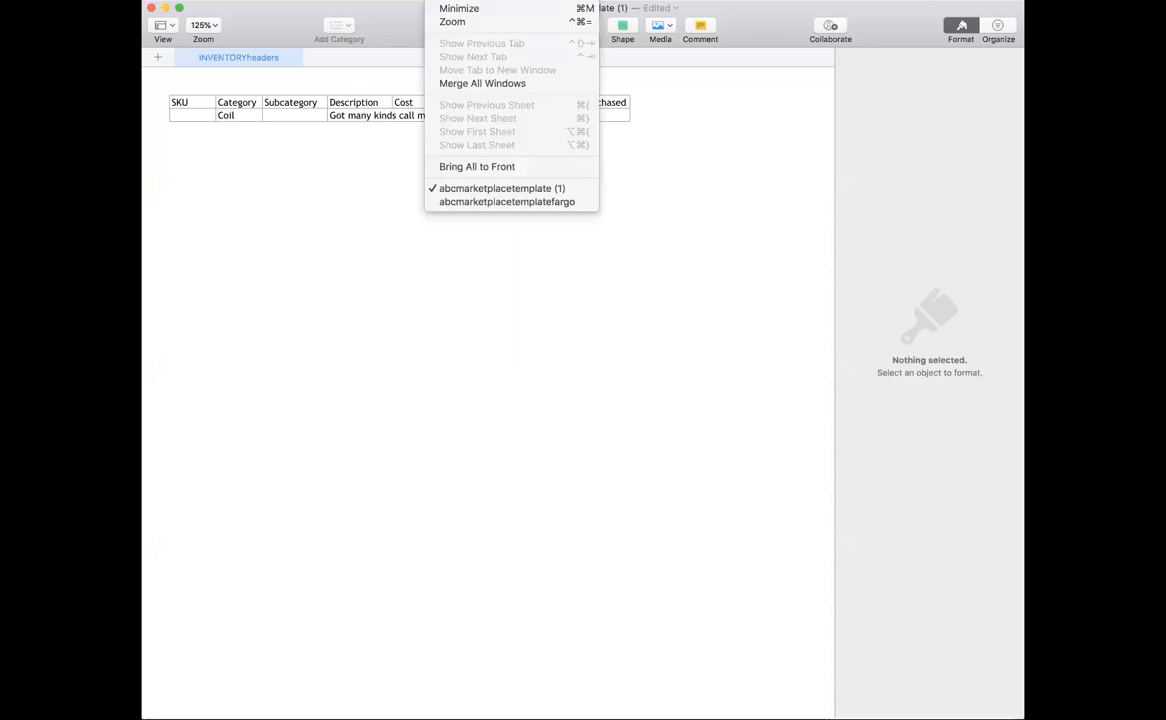
pyautogui.click(468, 201)
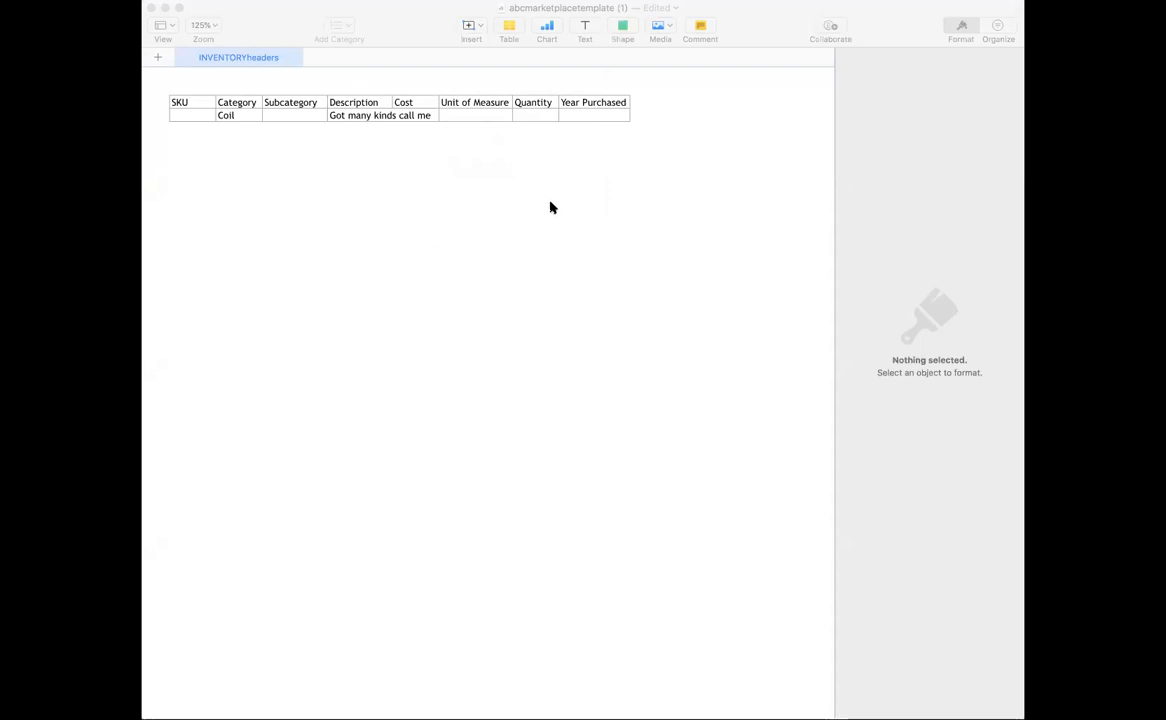
# Add a row below Coil and paste 9004, Siding, Duck Matte, White Siding, 400, Ft, 4000, 2012.
pyautogui.click(336, 249)
pyautogui.click(179, 114)
pyautogui.click(156, 115)
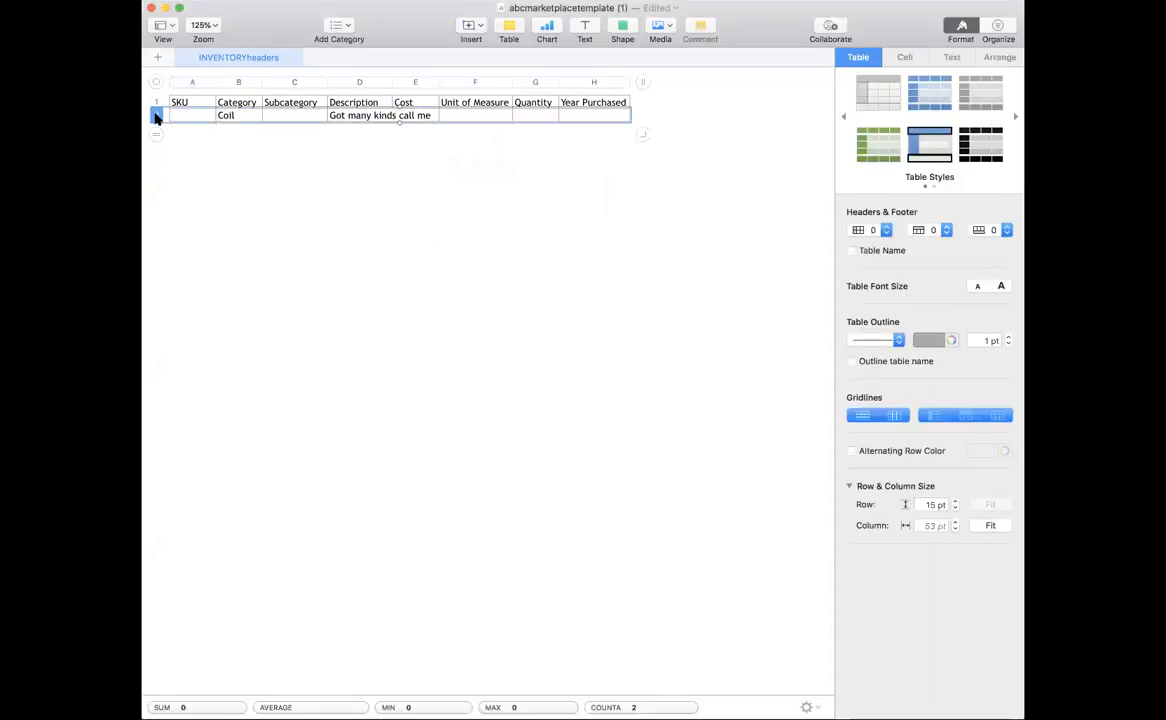
pyautogui.rightClick(156, 115)
pyautogui.click(167, 159)
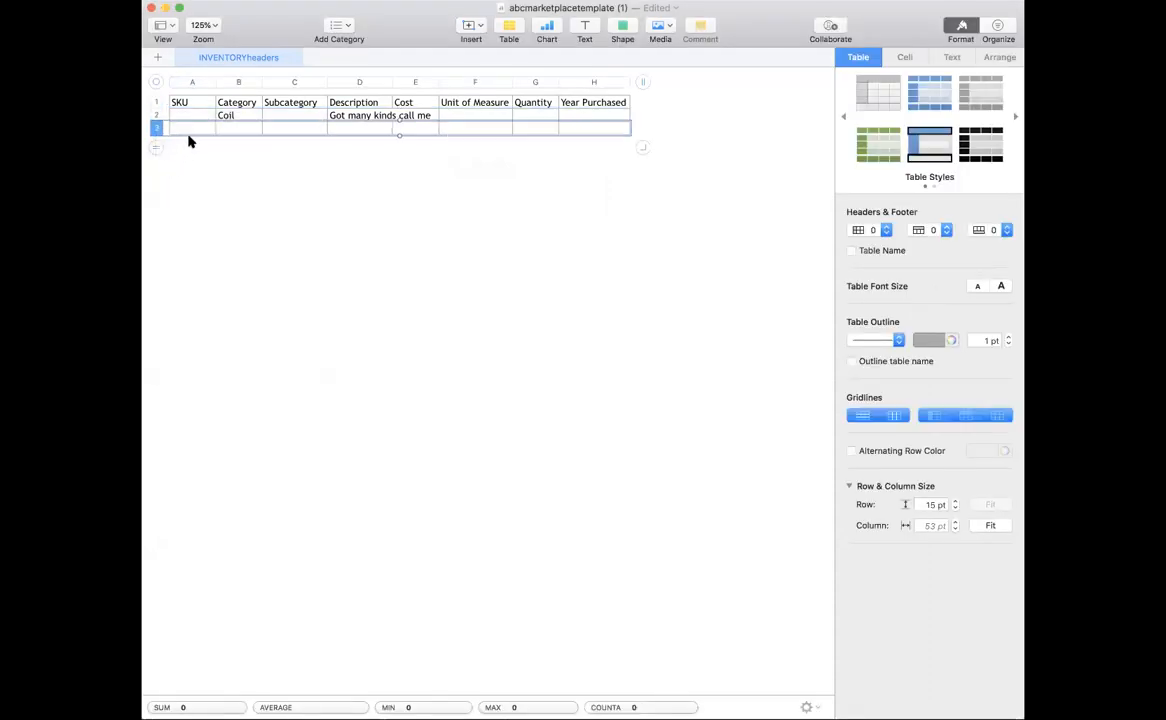
pyautogui.click(190, 128)
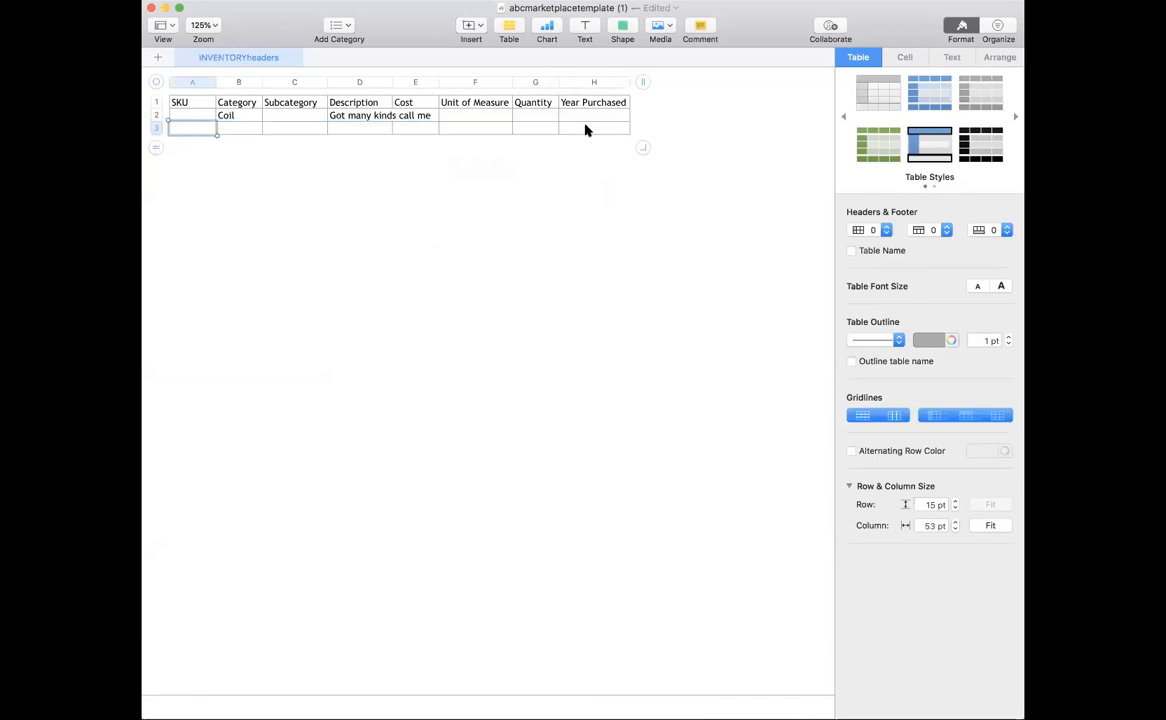
pyautogui.write('9004\tSiding\tDuck Matte\tWhite Siding\t400\tFt\t4000\t2012')
pyautogui.click(545, 221)
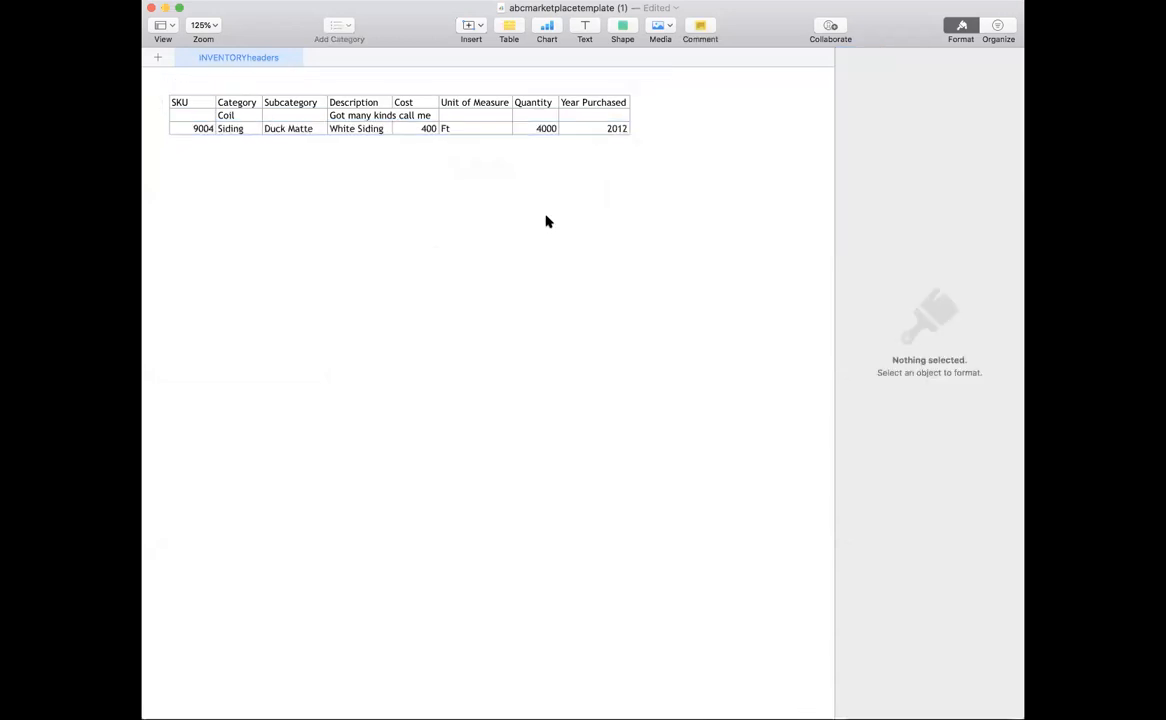
# Save the spreadsheet with Cmd+S.
pyautogui.press('super+s')
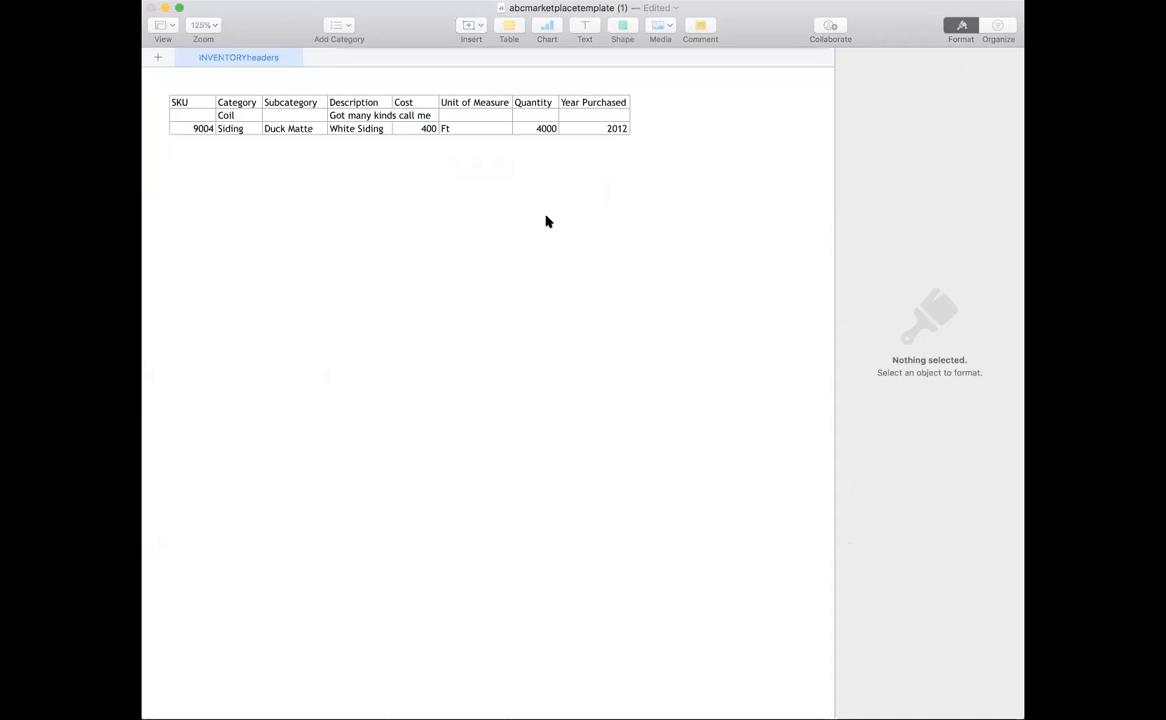
pyautogui.click(737, 353)
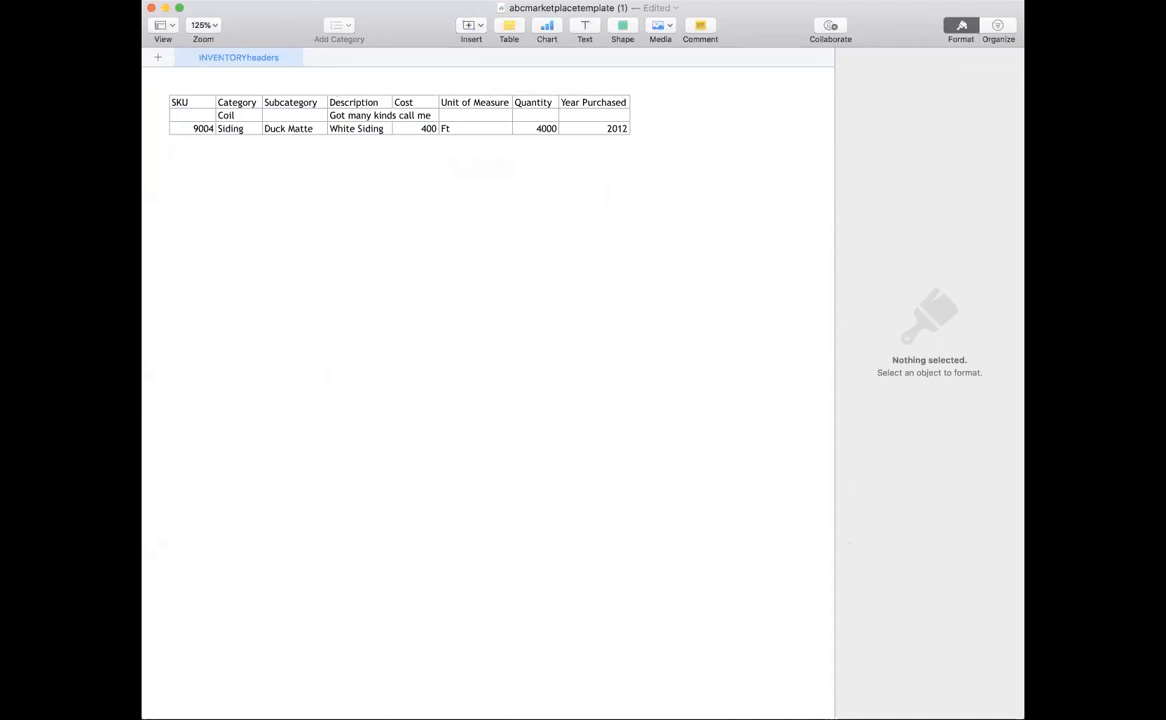
pyautogui.click(85, 1)
# Export the Numbers inventory table as a CSV file and return to the browser.
pyautogui.moveTo(150, 137)
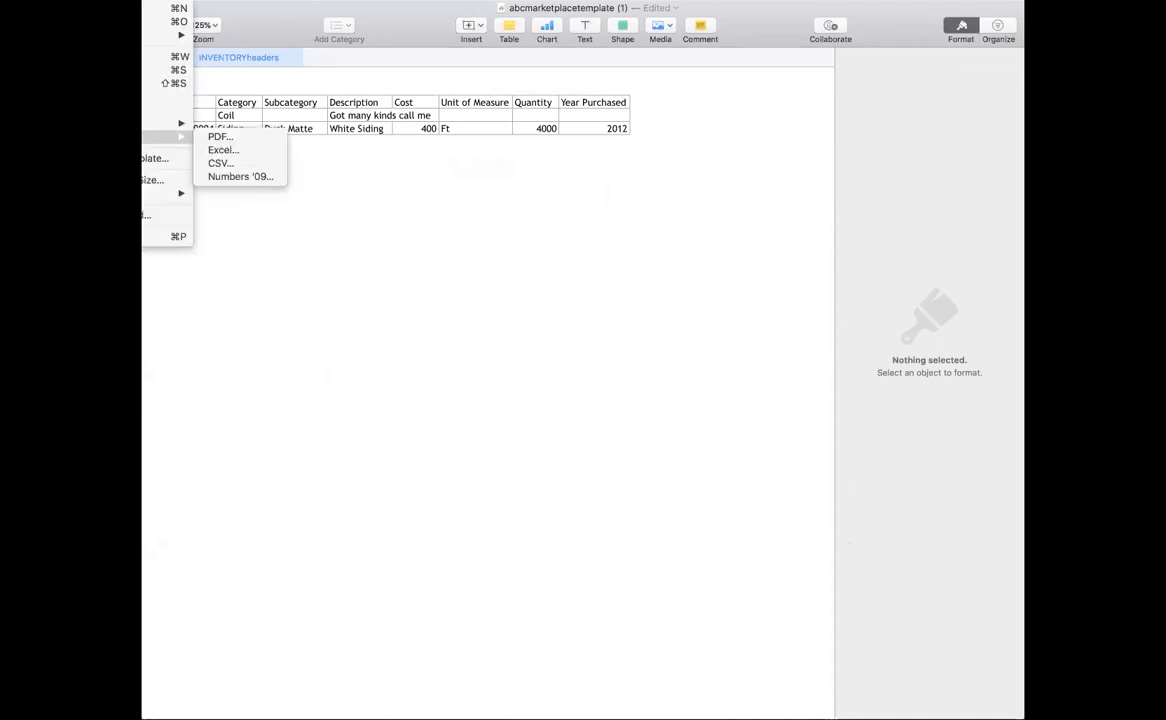
pyautogui.click(222, 163)
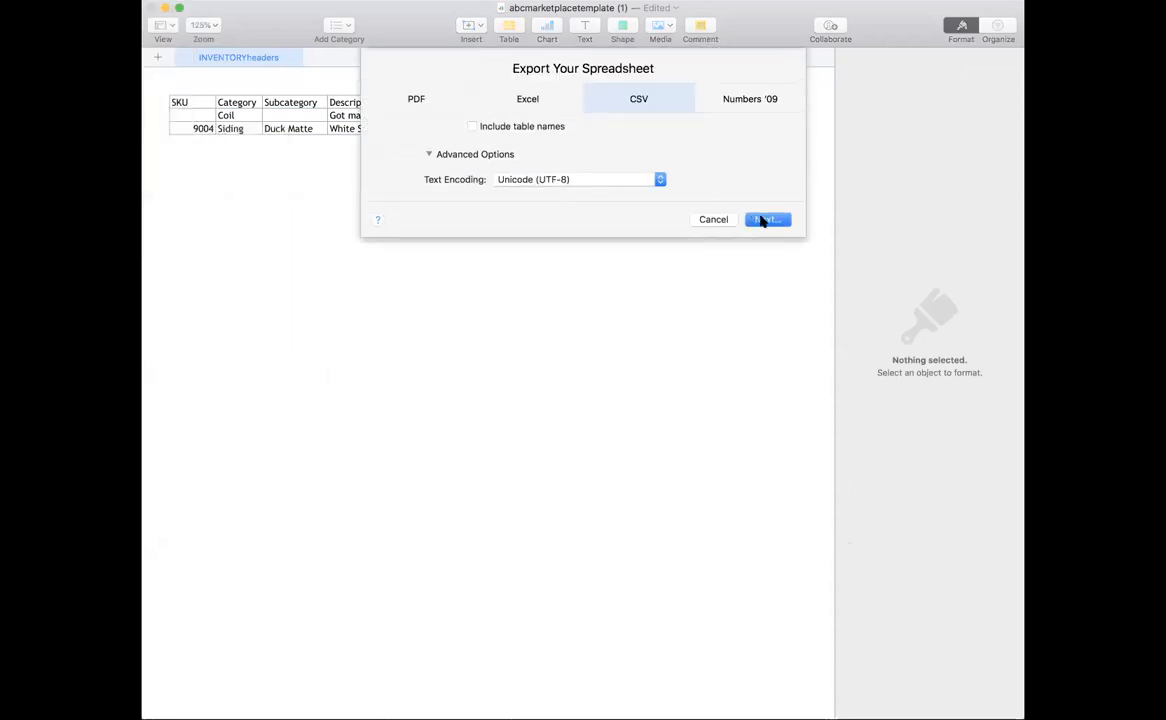
pyautogui.click(766, 219)
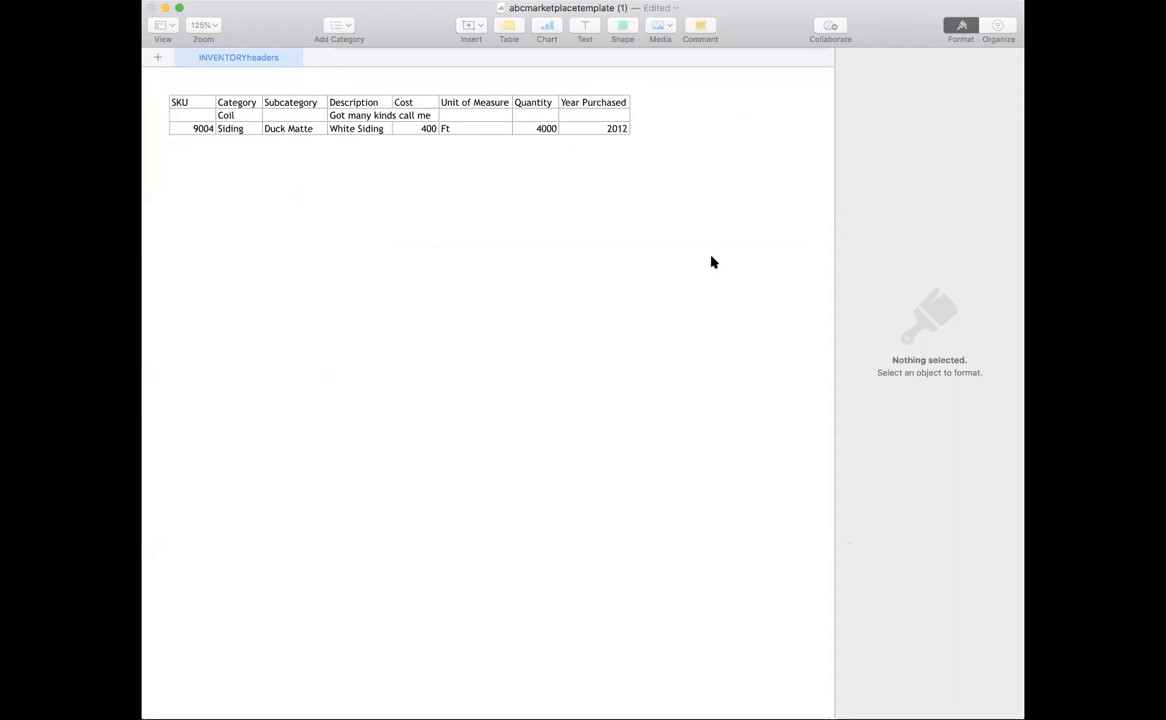
pyautogui.click(806, 345)
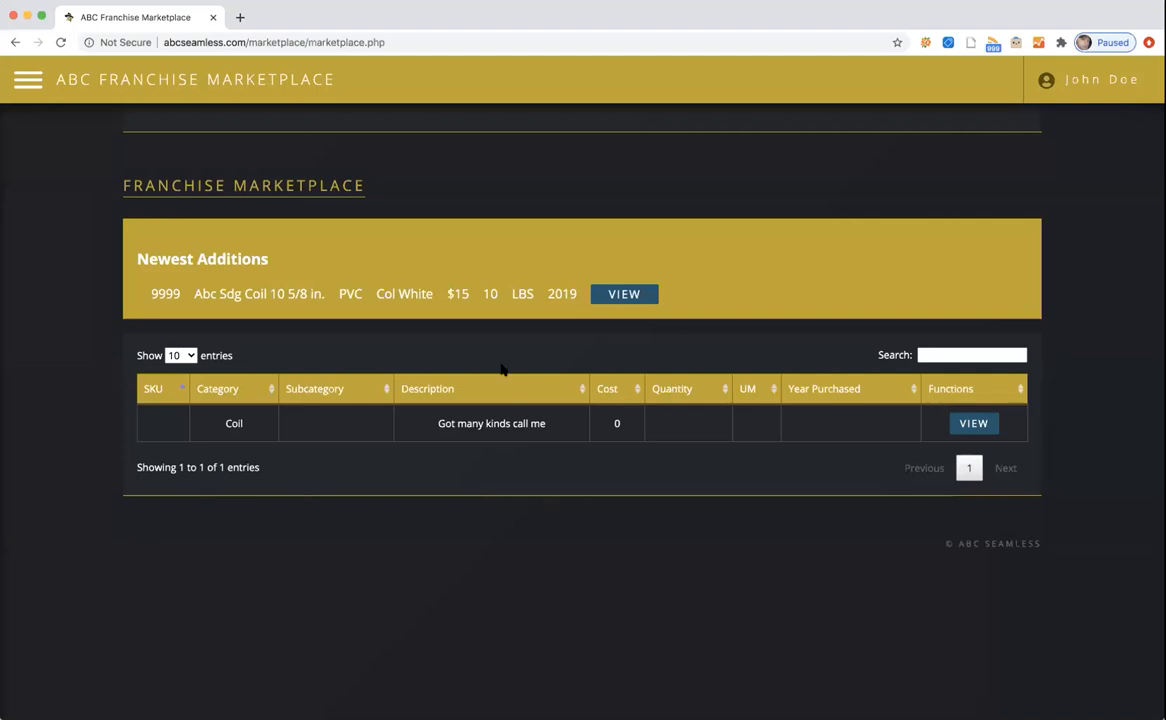
# Upload abcmarketplacetemplateFran1a.csv as Franchise1's inventory from My Inventory and view the updated item list.
pyautogui.click(28, 79)
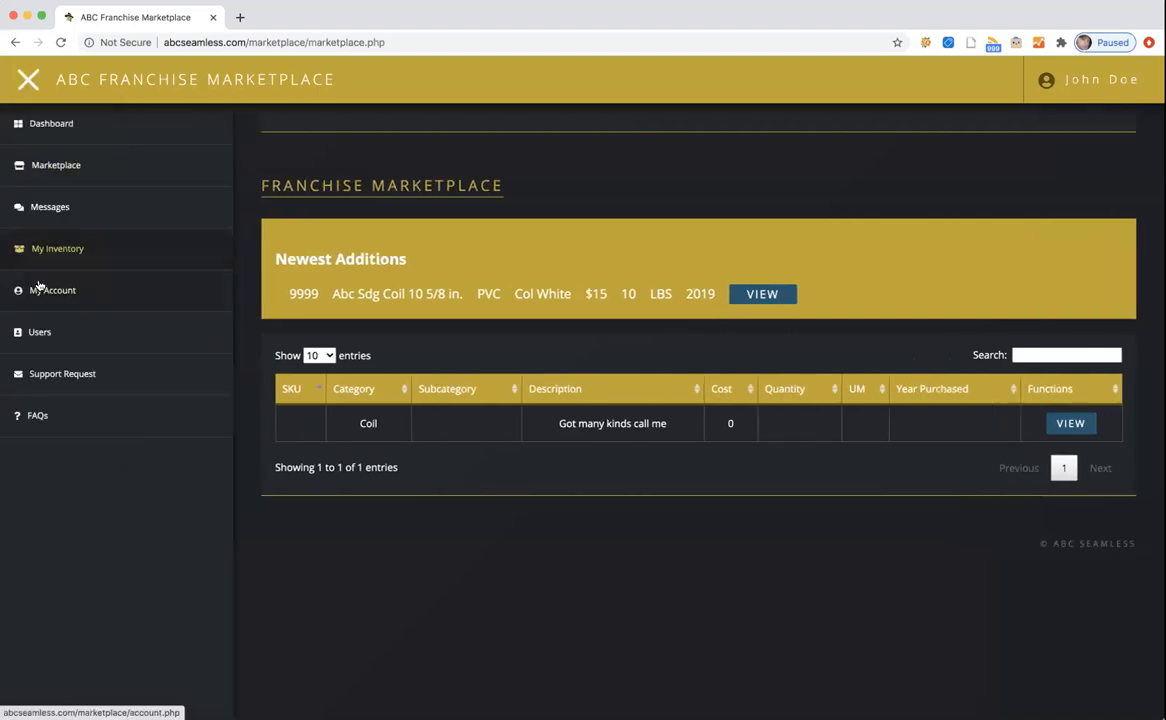
pyautogui.click(45, 249)
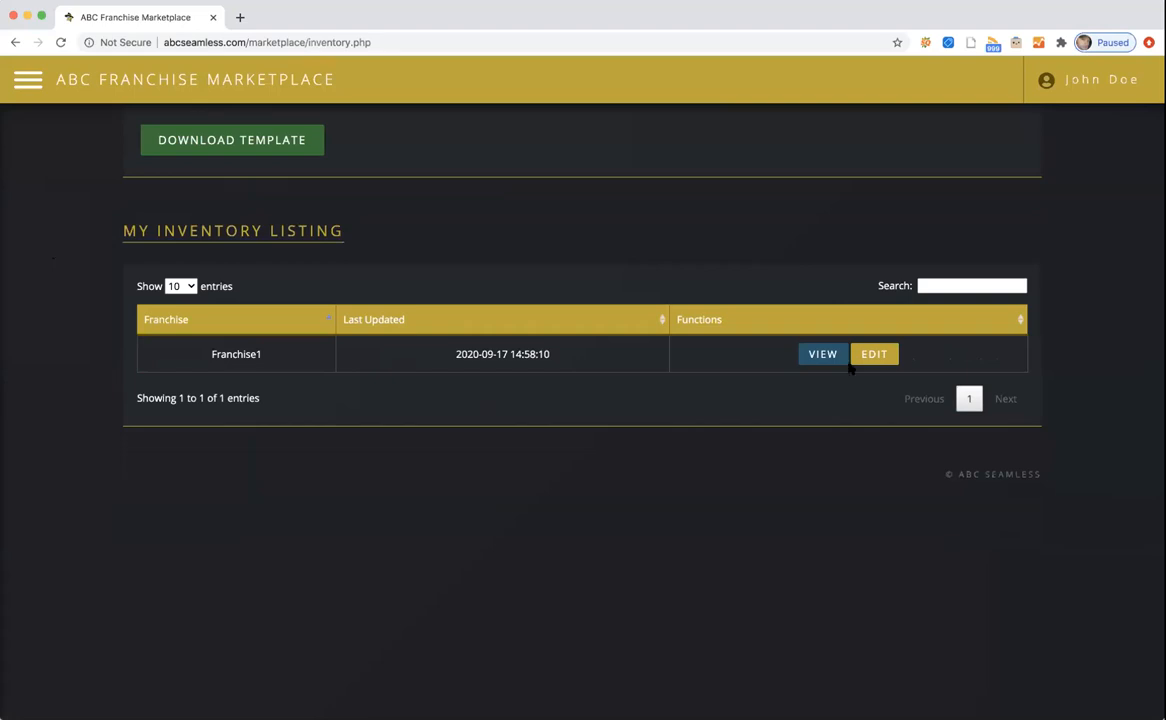
pyautogui.click(867, 352)
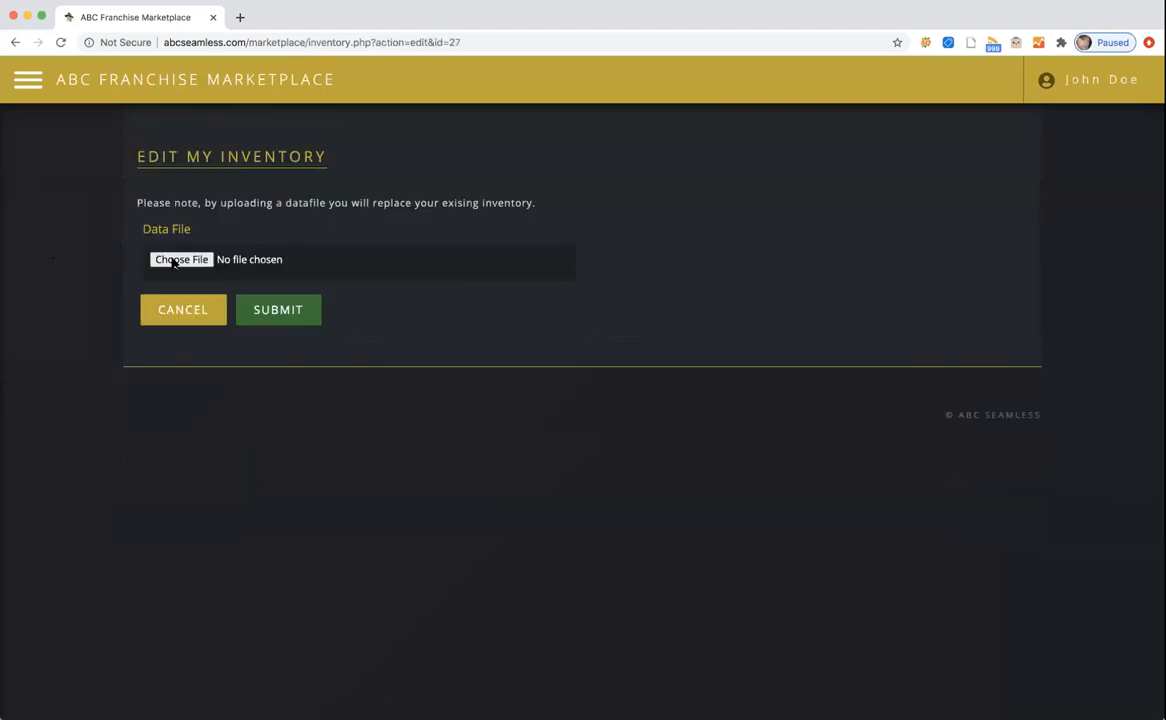
pyautogui.click(174, 261)
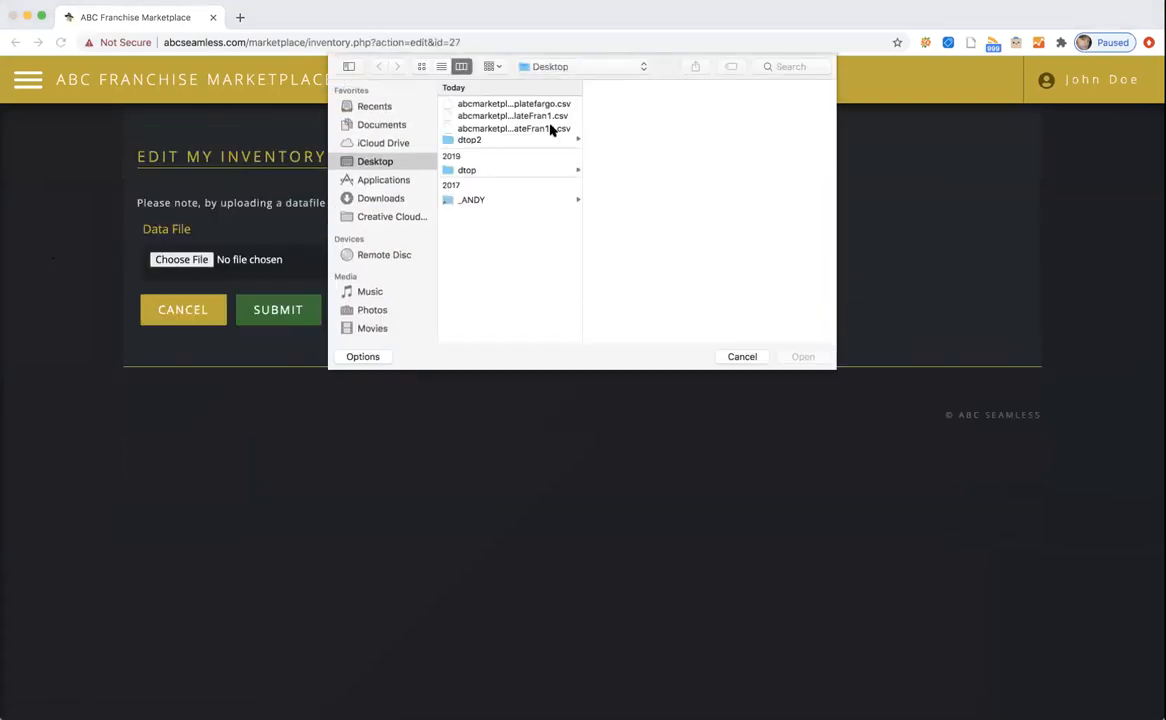
pyautogui.click(549, 129)
pyautogui.click(806, 357)
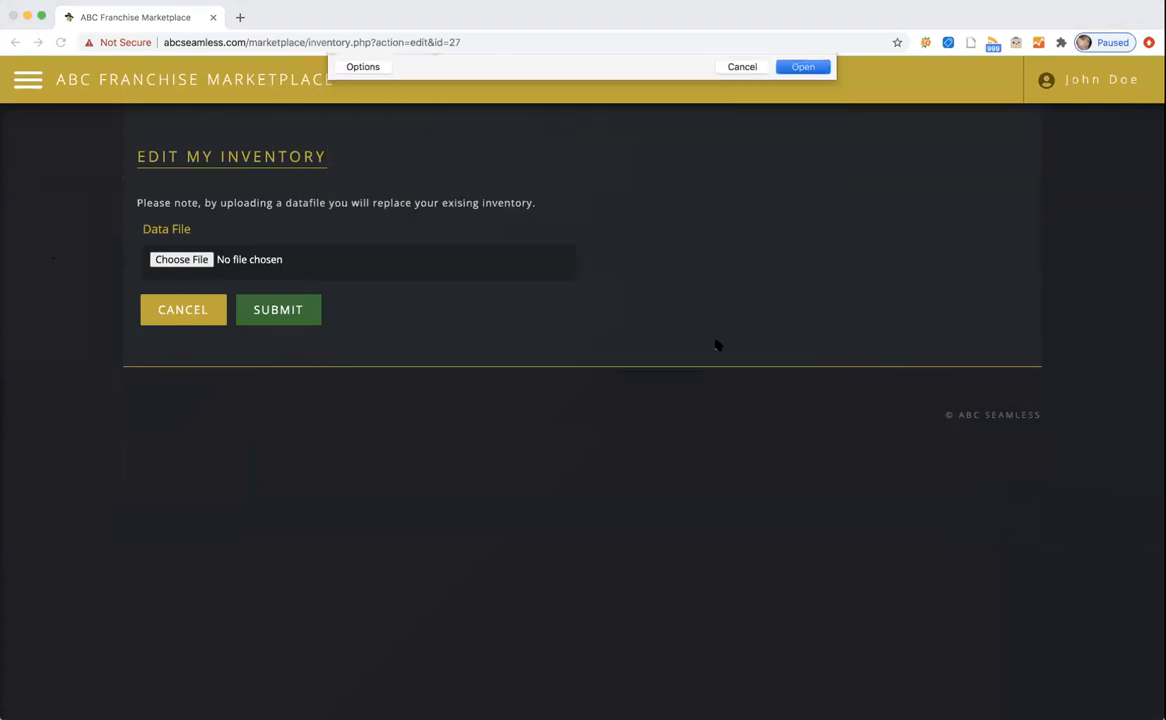
pyautogui.click(296, 312)
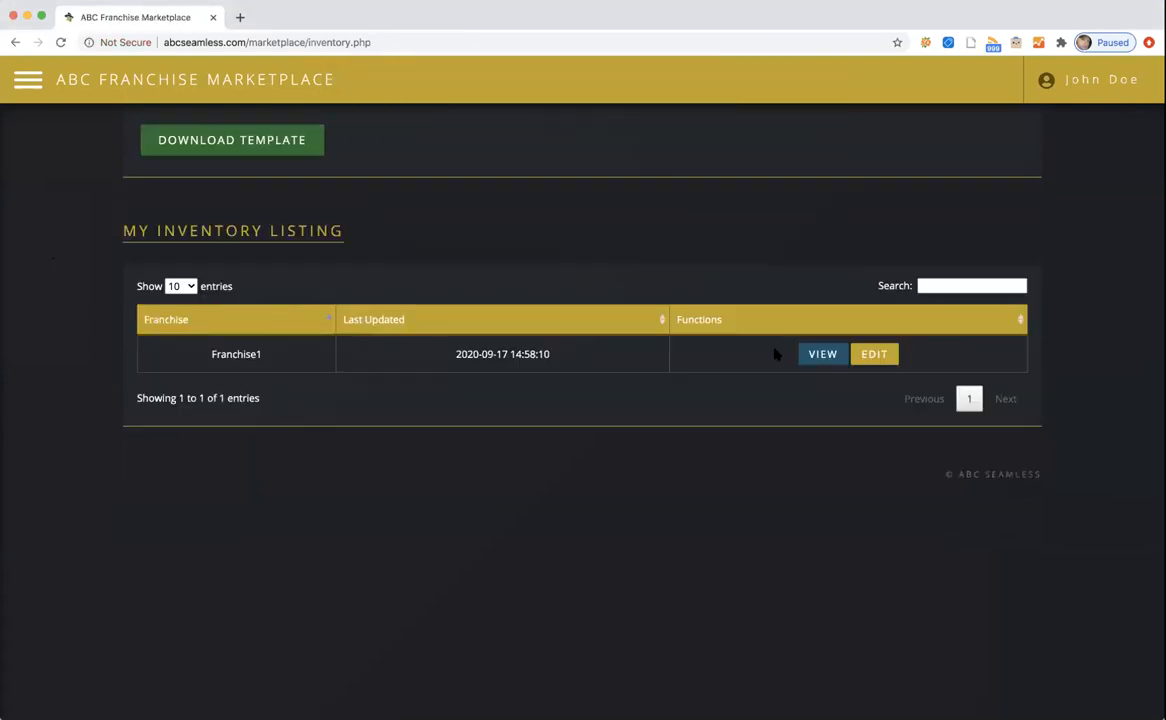
pyautogui.click(817, 354)
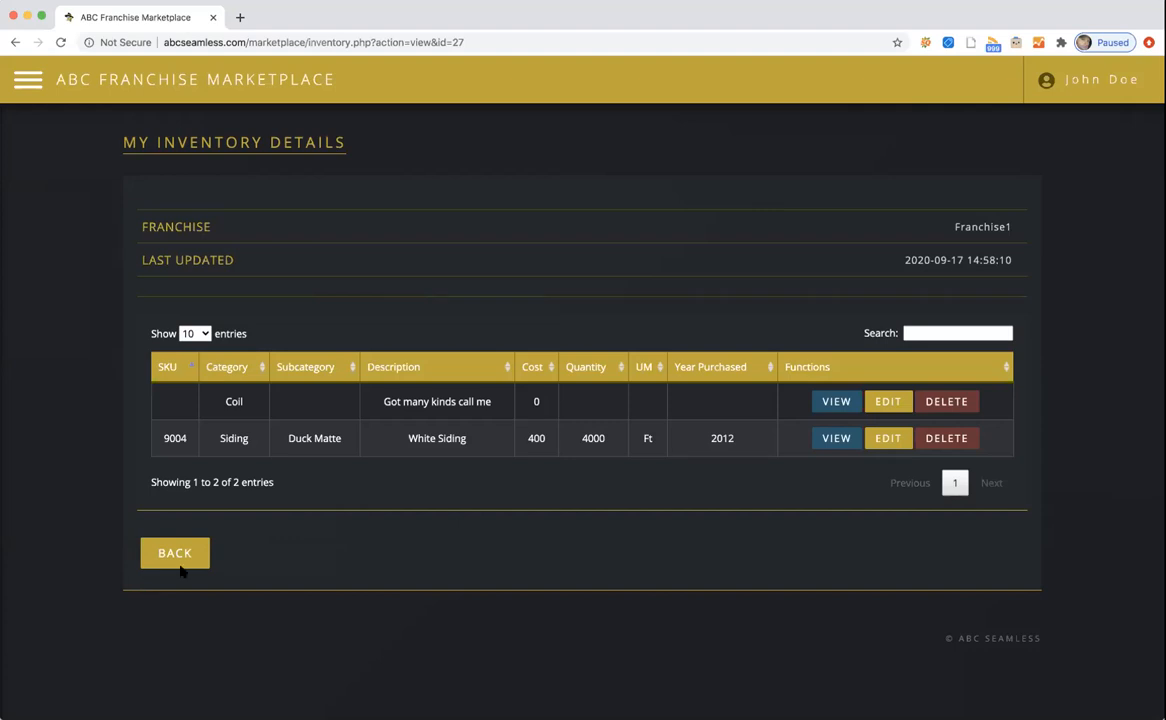
# Download the marketplace template file again and return to the inventory listing.
pyautogui.click(174, 556)
pyautogui.click(204, 140)
pyautogui.click(208, 230)
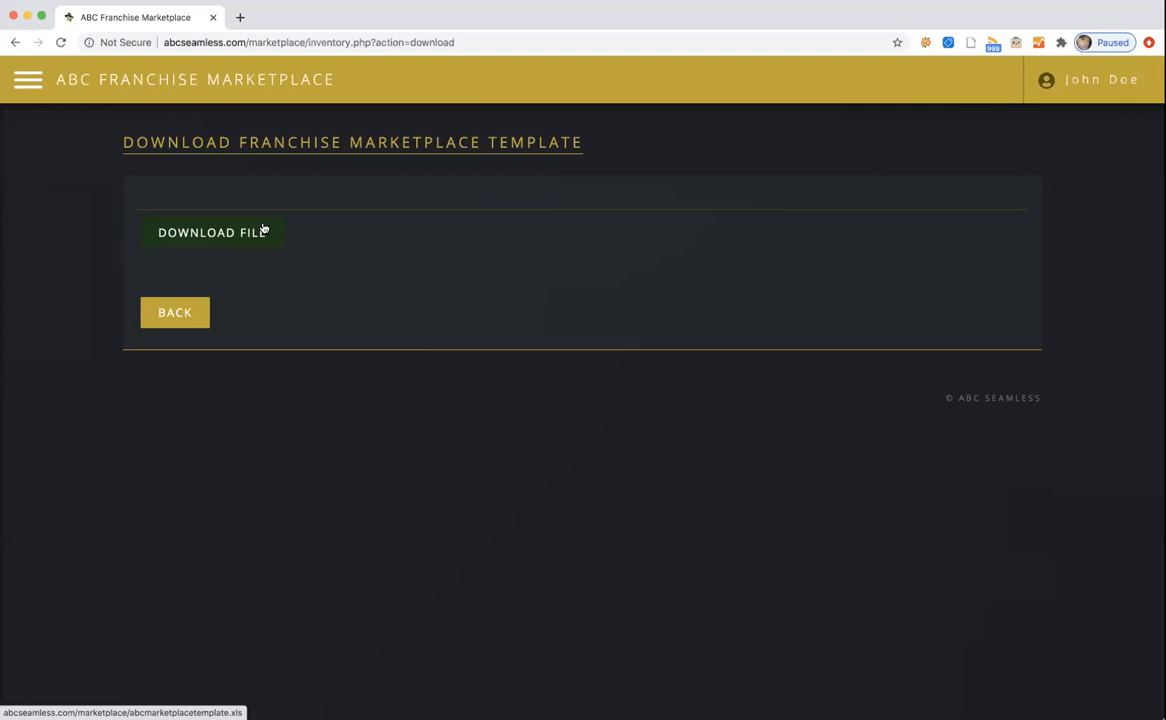
pyautogui.click(165, 317)
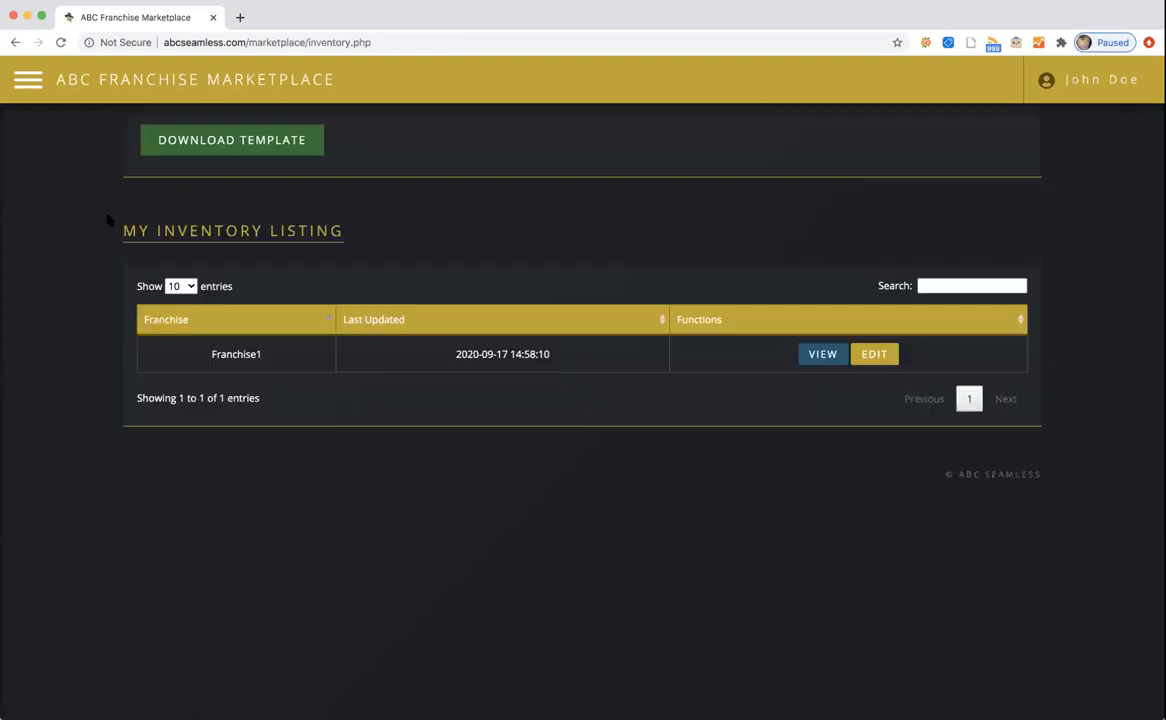
# Open Franchise1's inventory details and look at the 9004 Siding item.
pyautogui.click(28, 81)
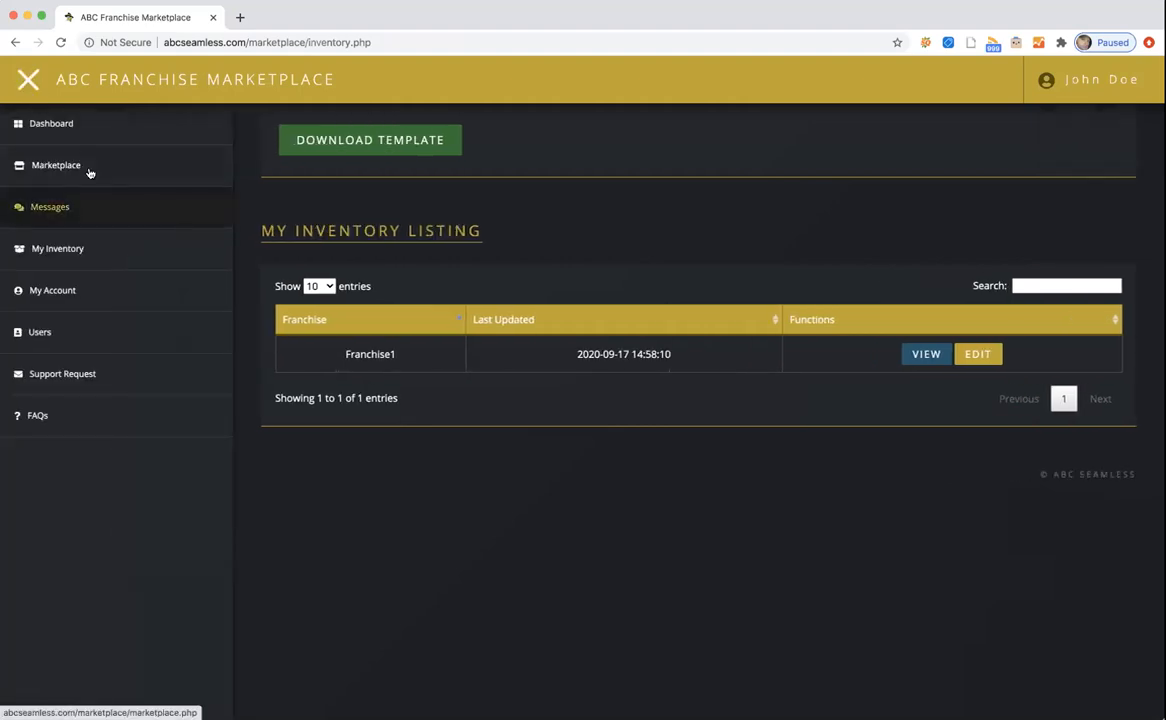
pyautogui.click(924, 355)
pyautogui.click(836, 438)
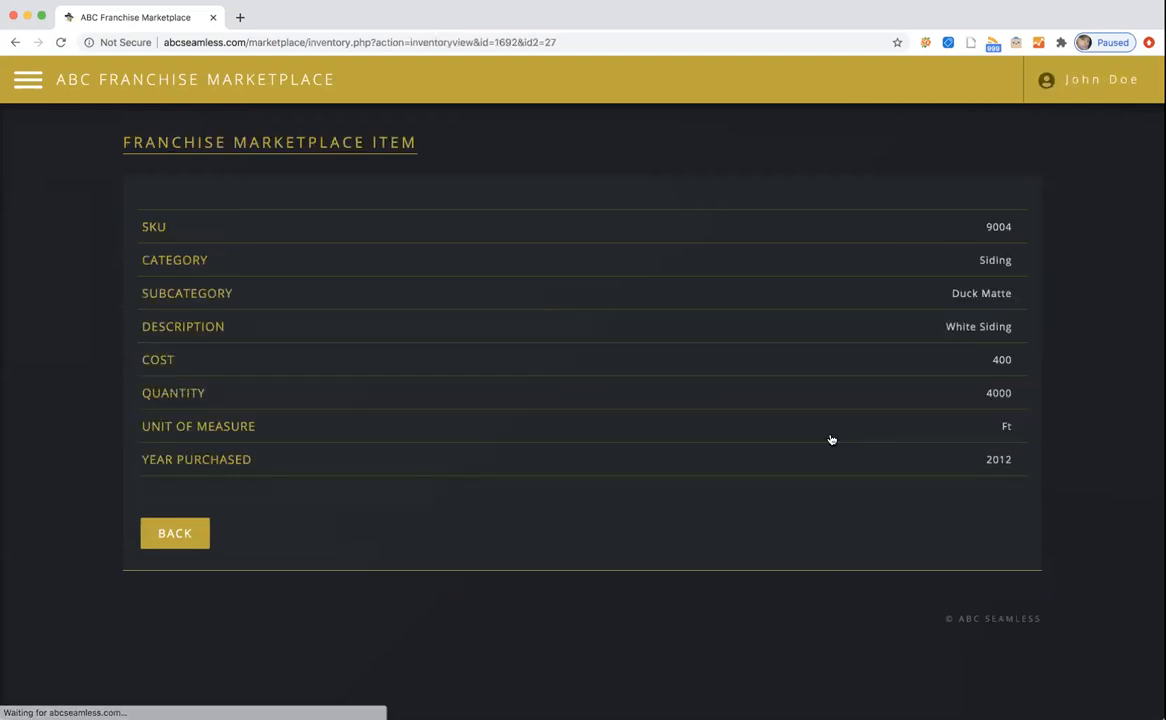
pyautogui.click(174, 535)
# Edit the 9004 Siding item, trying Cost 500 but saving it at 400.
pyautogui.click(888, 438)
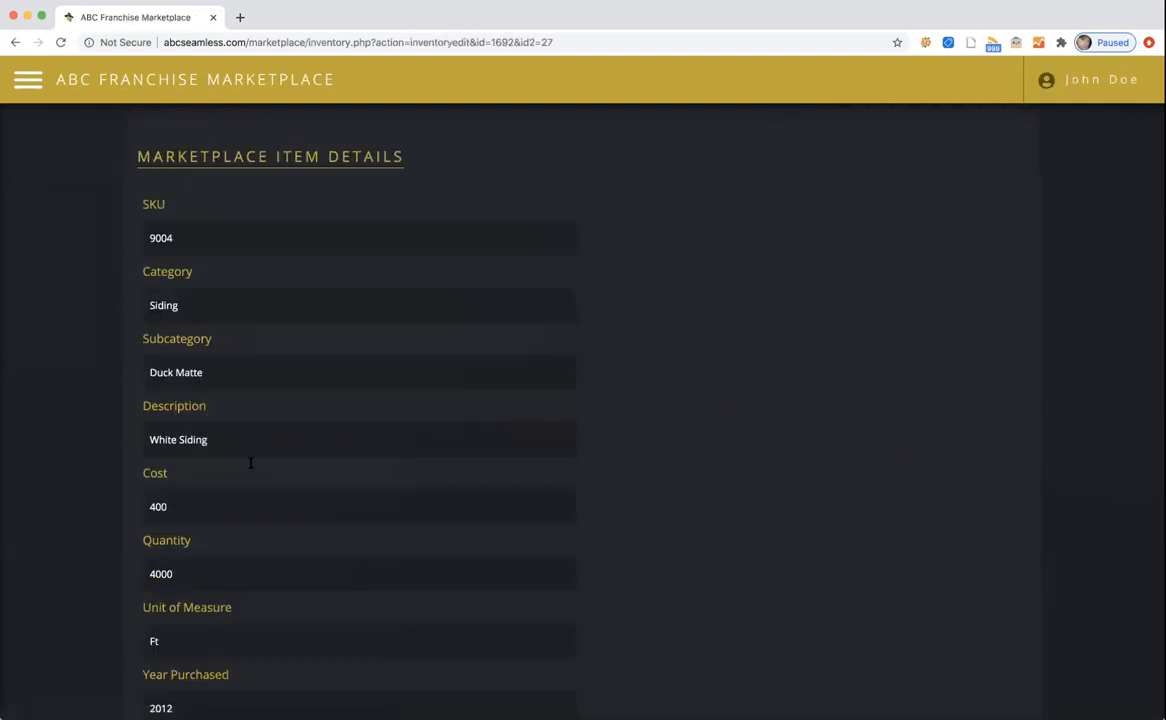
pyautogui.click(162, 500)
pyautogui.press('BackSpace')
pyautogui.press('BackSpace')
pyautogui.press('BackSpace')
pyautogui.write('500')
pyautogui.press('BackSpace')
pyautogui.press('BackSpace')
pyautogui.press('BackSpace')
pyautogui.write('400')
pyautogui.scroll(-5, 756, 500)
pyautogui.click(275, 580)
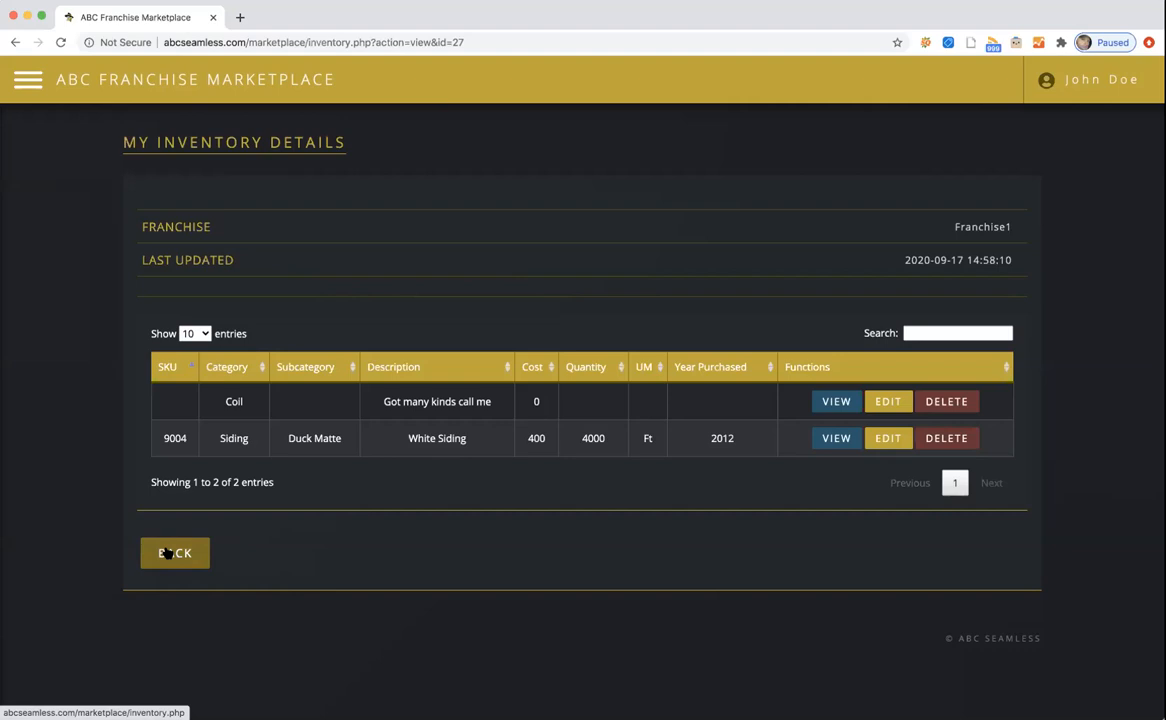
# From the Dashboard, open the My Account user details, then go back.
pyautogui.click(29, 87)
pyautogui.click(52, 124)
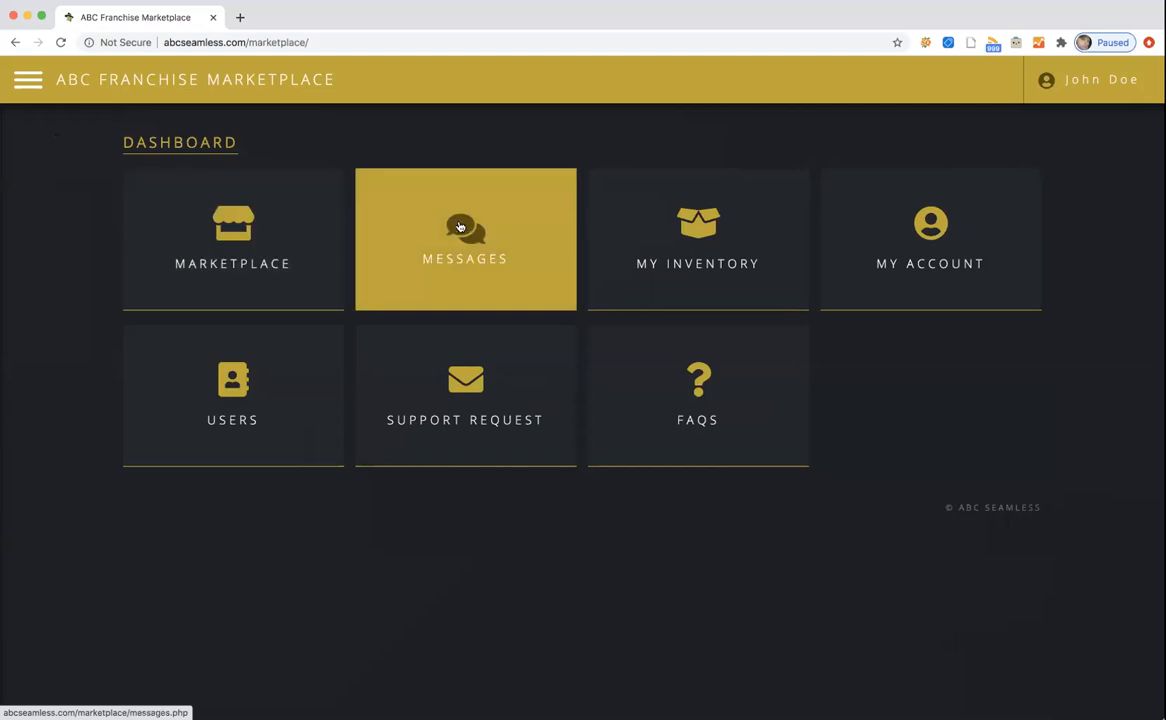
pyautogui.click(928, 224)
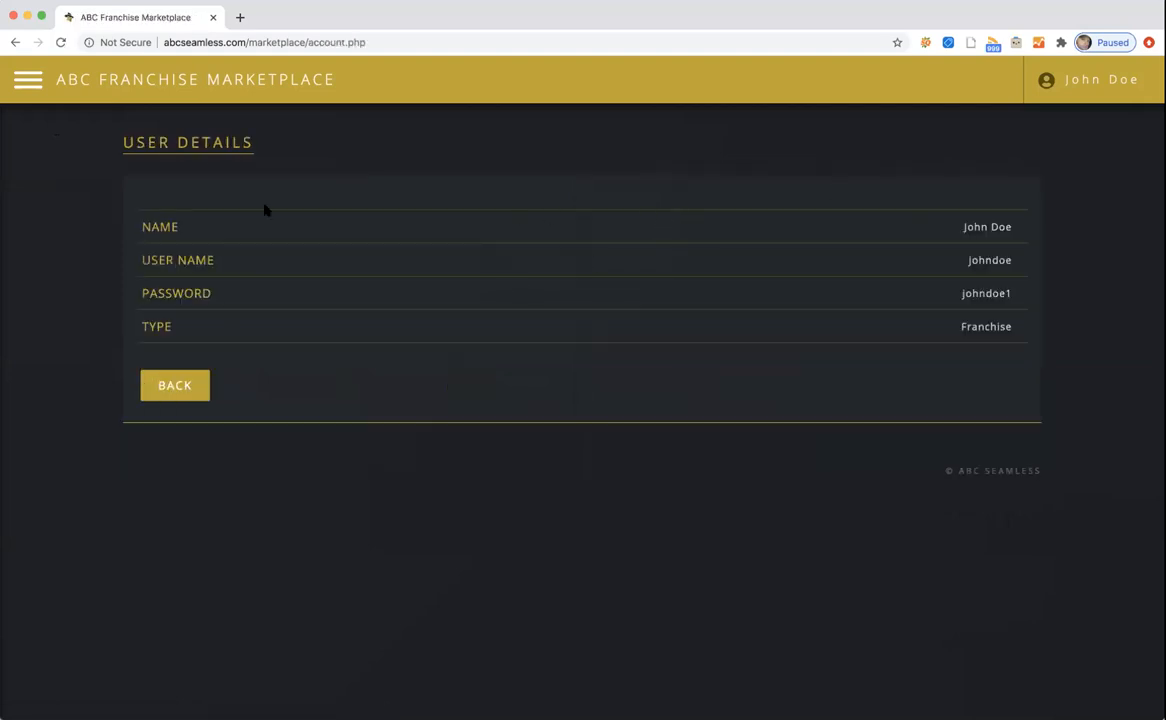
pyautogui.click(15, 42)
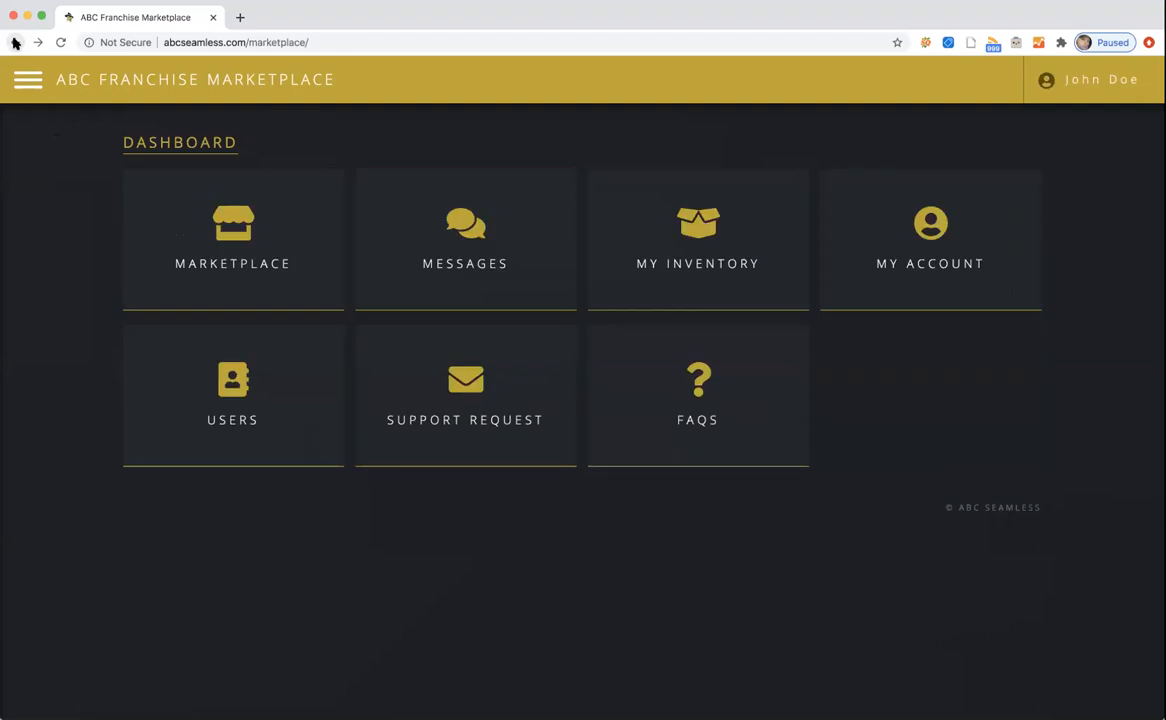
pyautogui.click(252, 393)
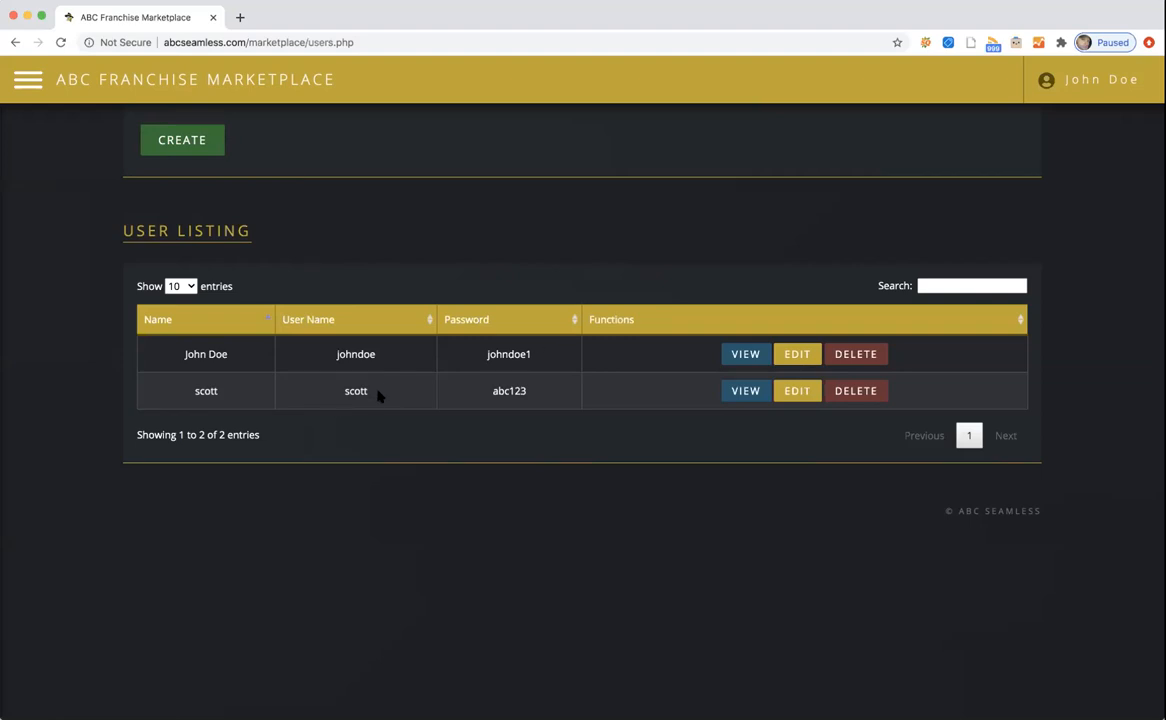
pyautogui.click(183, 139)
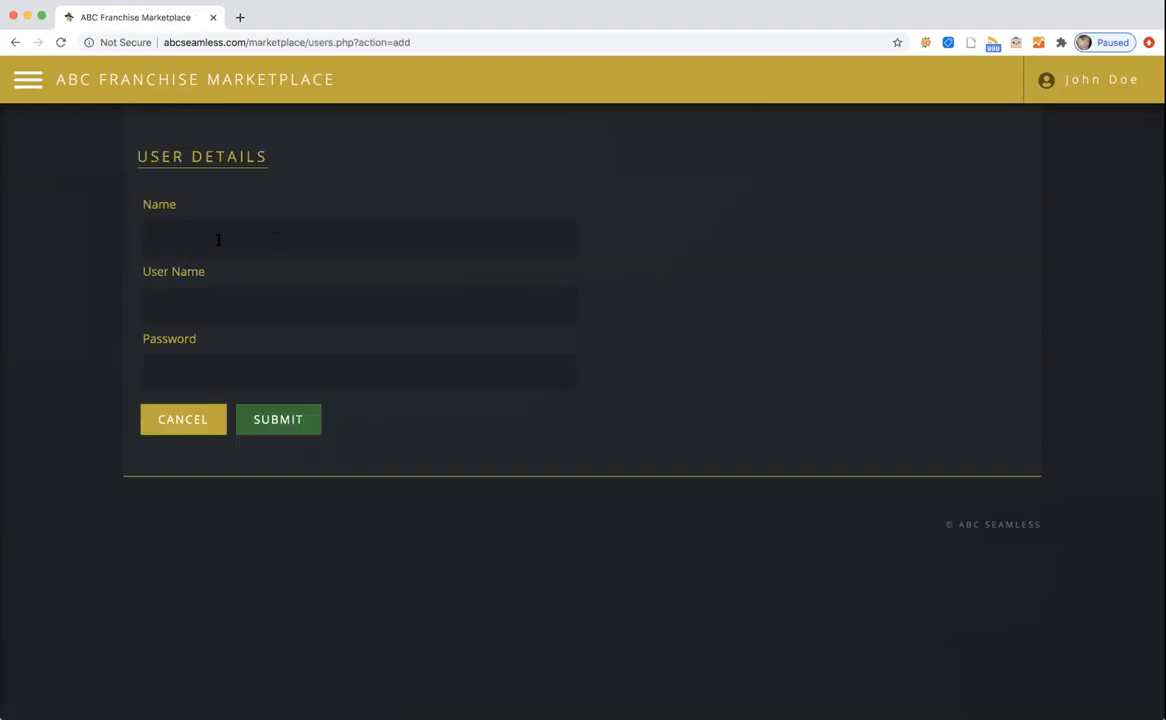
pyautogui.click(209, 239)
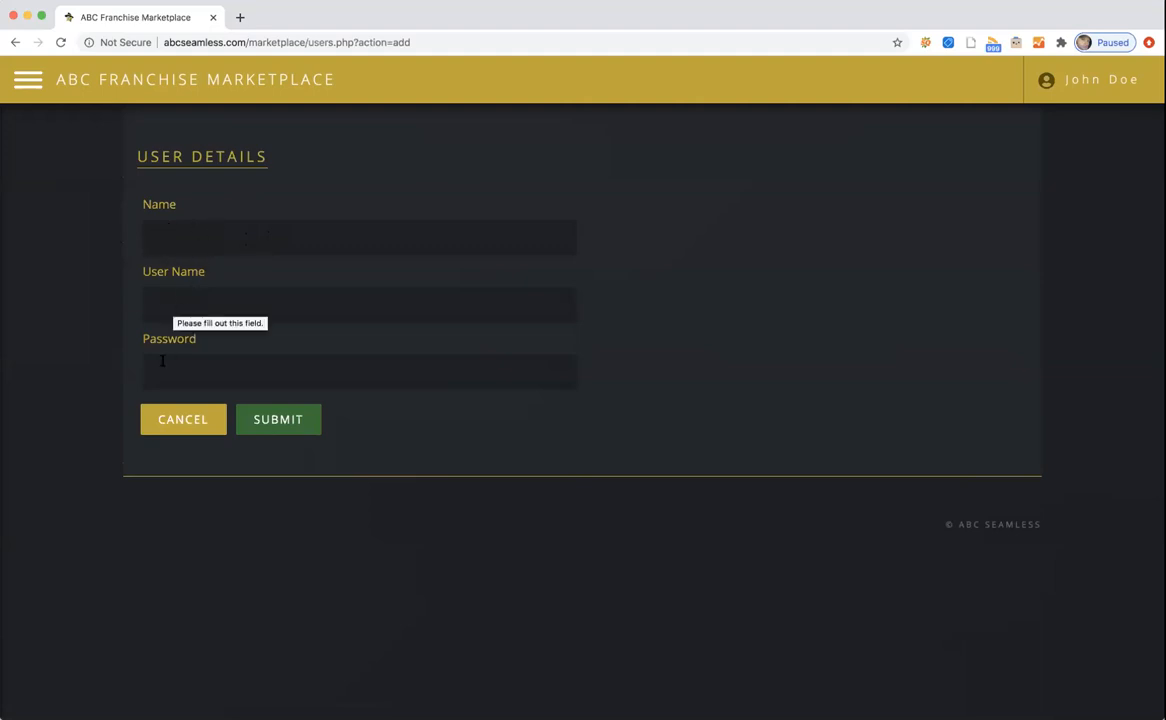
pyautogui.click(174, 426)
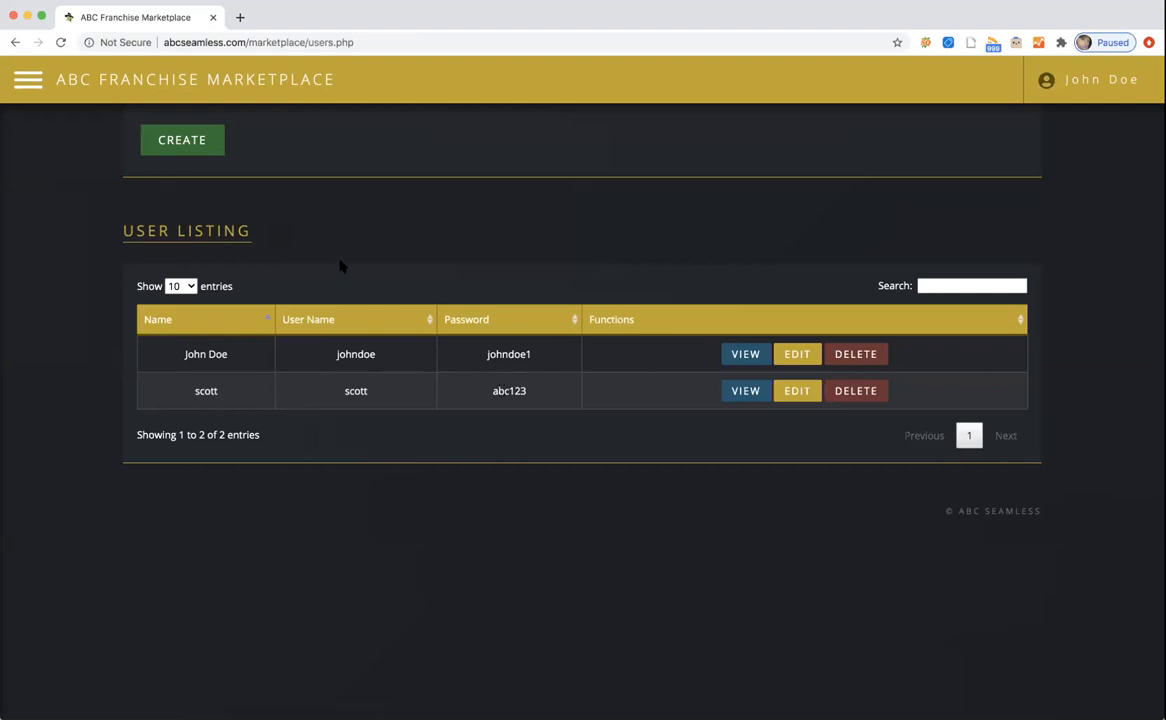
pyautogui.click(29, 81)
pyautogui.click(66, 118)
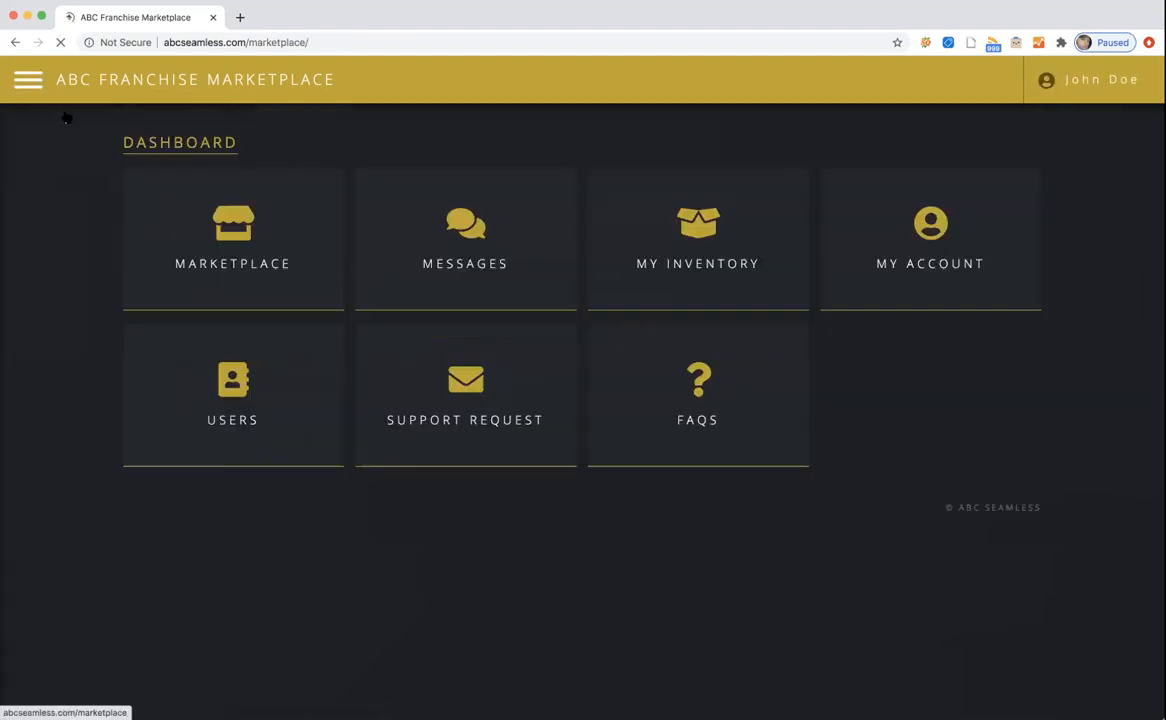
pyautogui.click(284, 385)
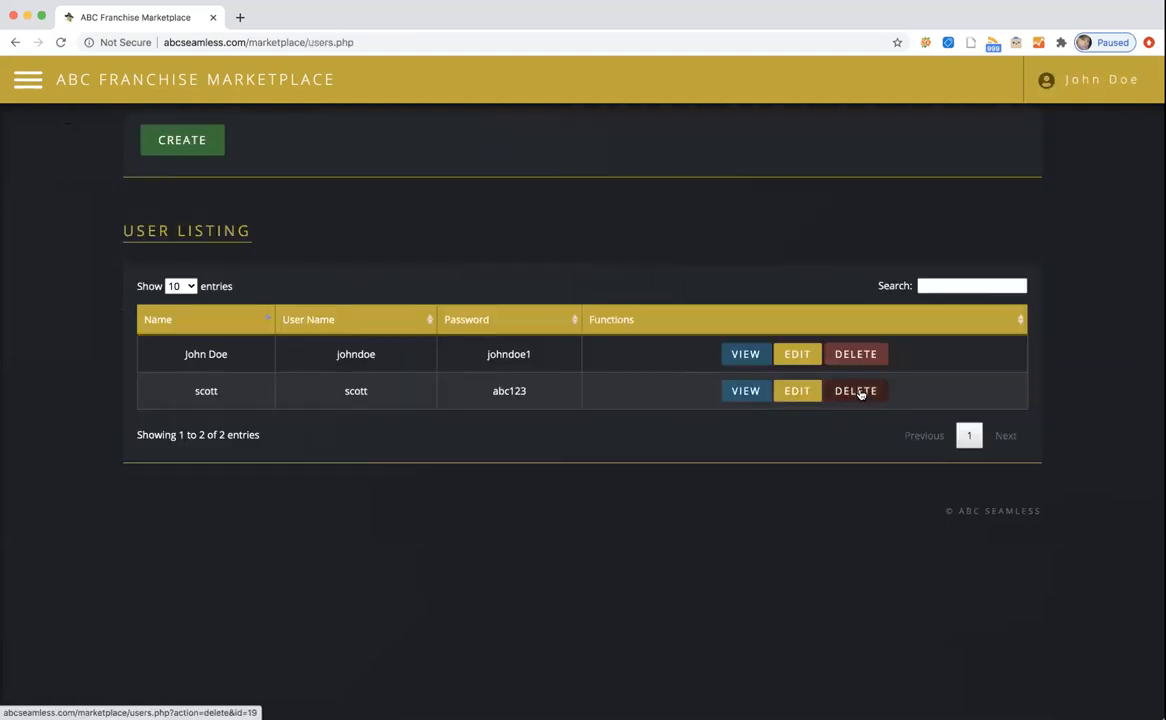
pyautogui.click(808, 392)
pyautogui.click(185, 420)
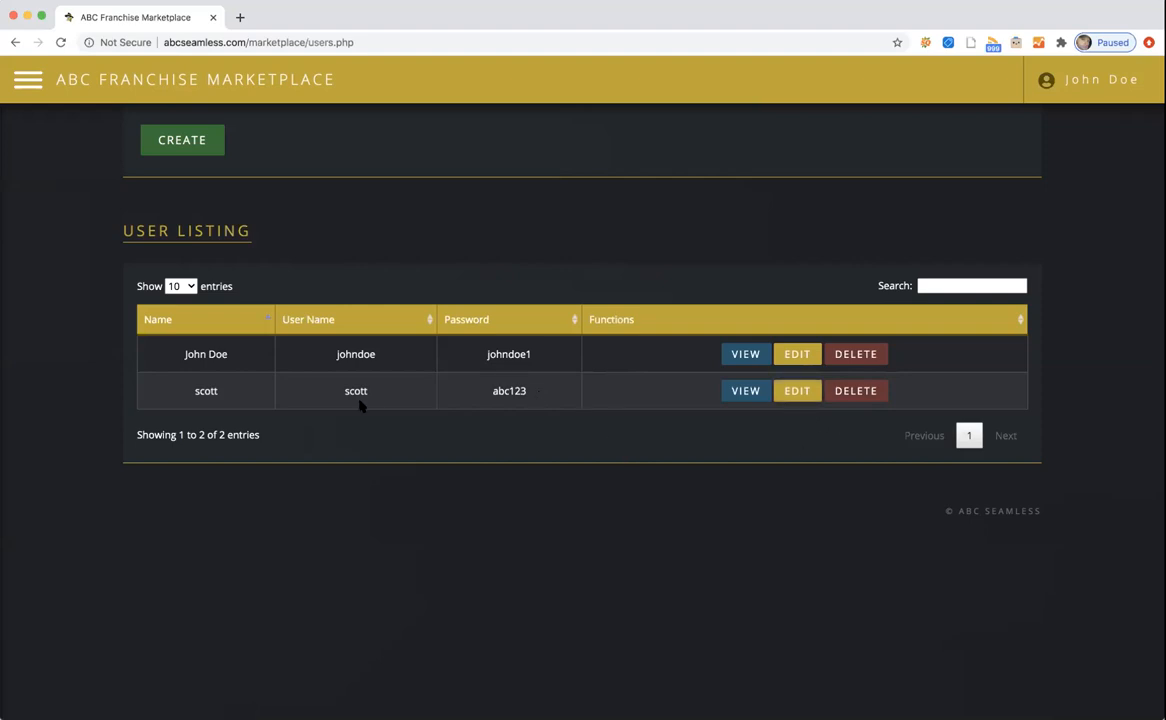
pyautogui.click(24, 82)
pyautogui.click(50, 121)
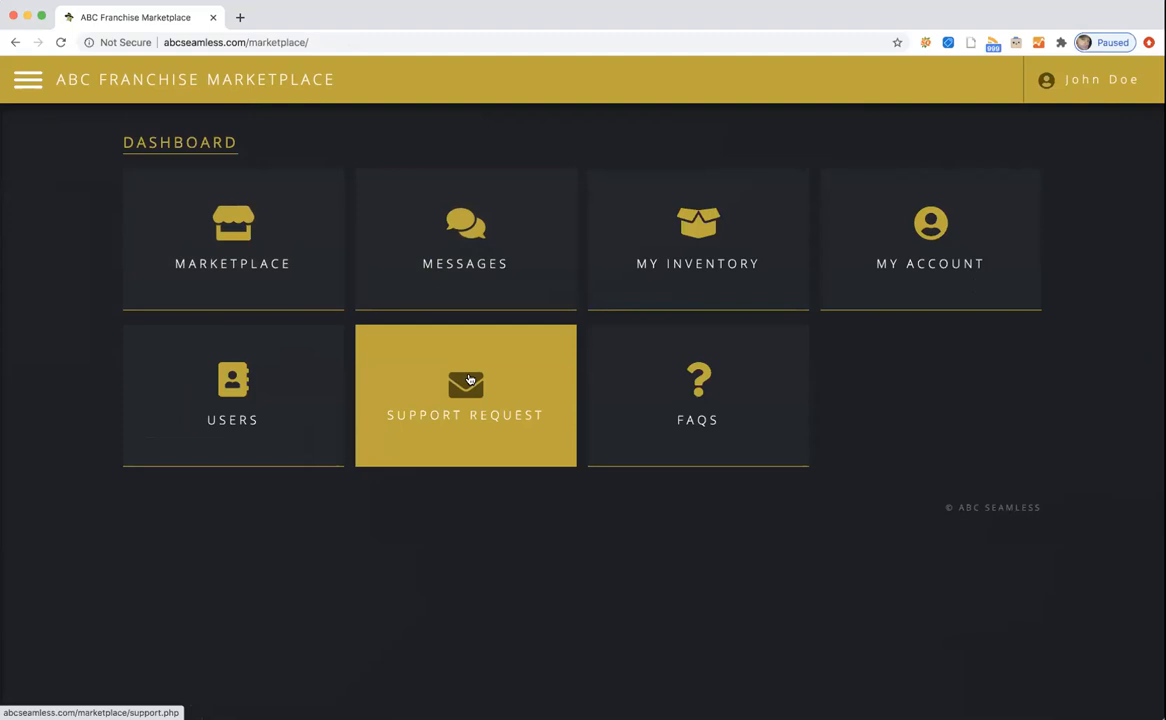
pyautogui.click(469, 379)
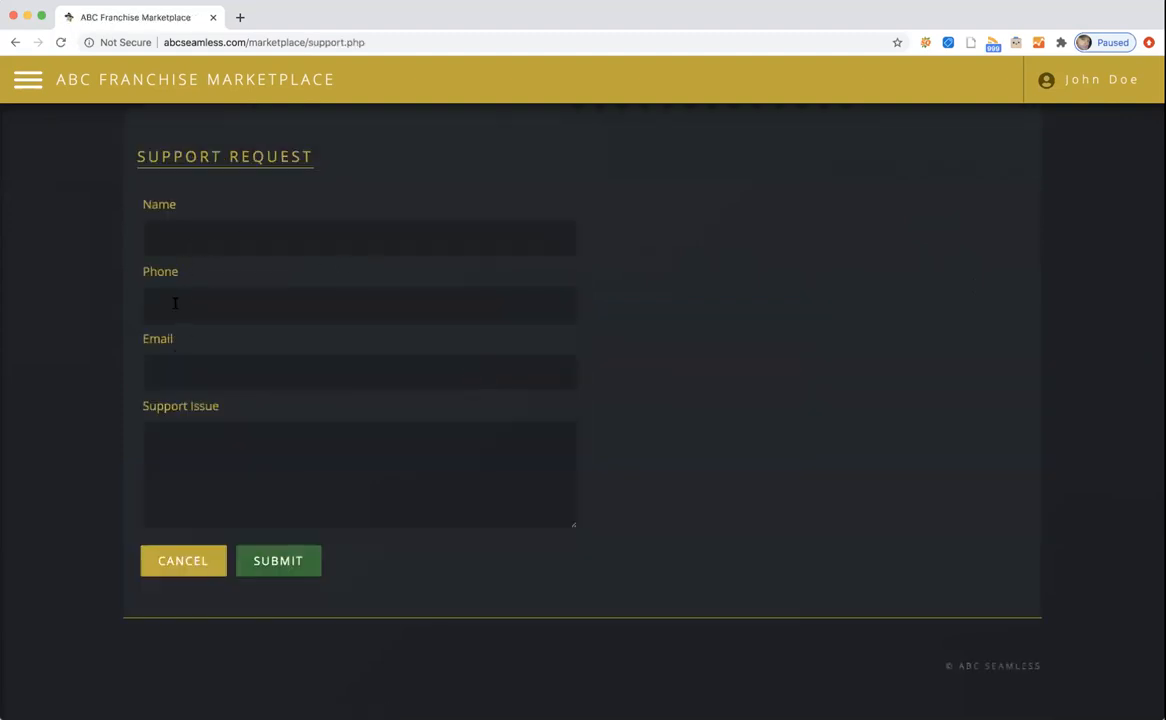
pyautogui.click(210, 440)
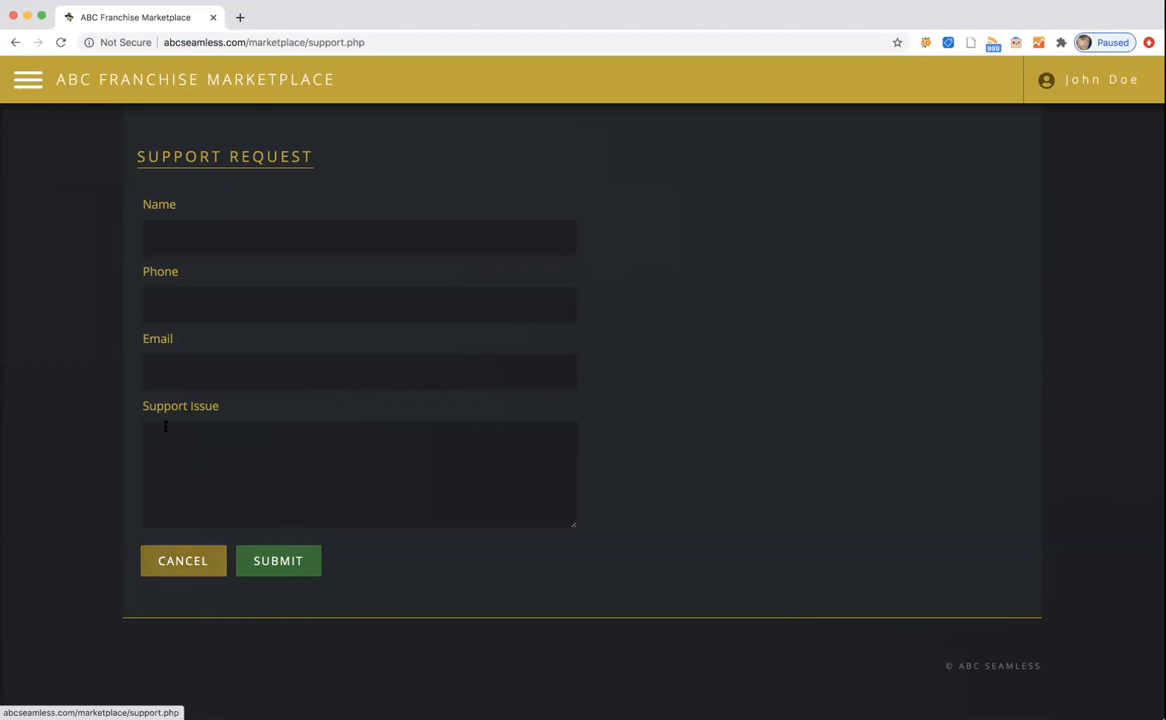
pyautogui.click(193, 562)
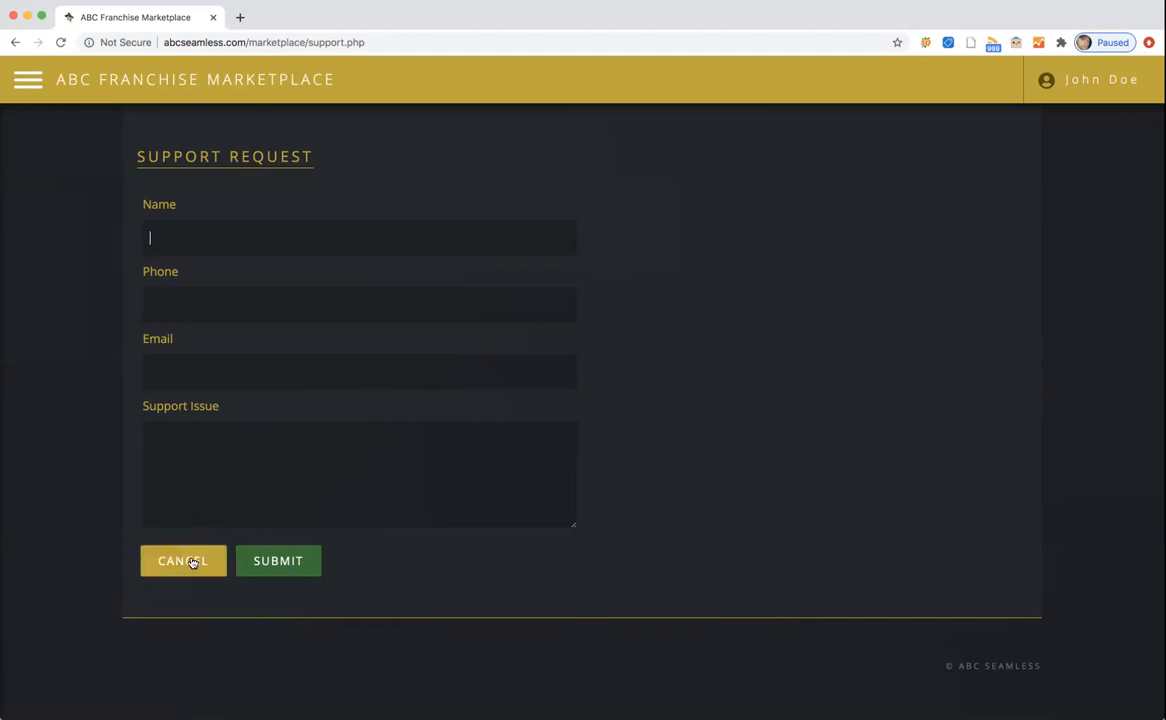
pyautogui.click(28, 79)
pyautogui.click(73, 124)
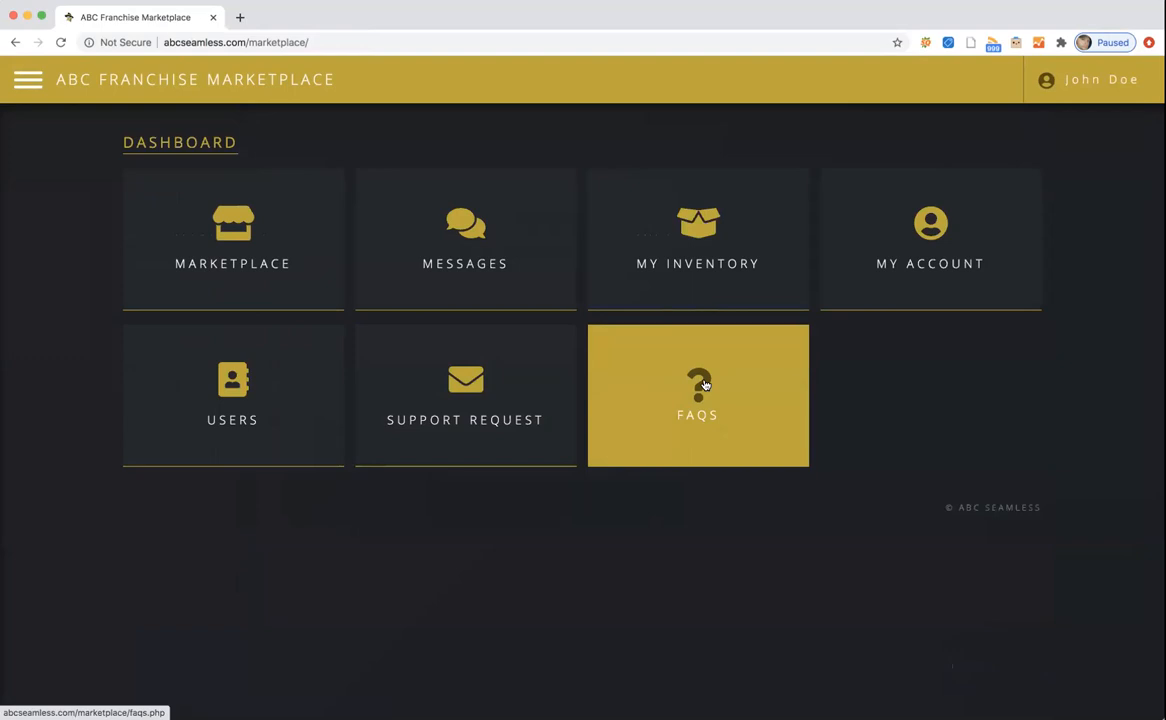
pyautogui.click(704, 385)
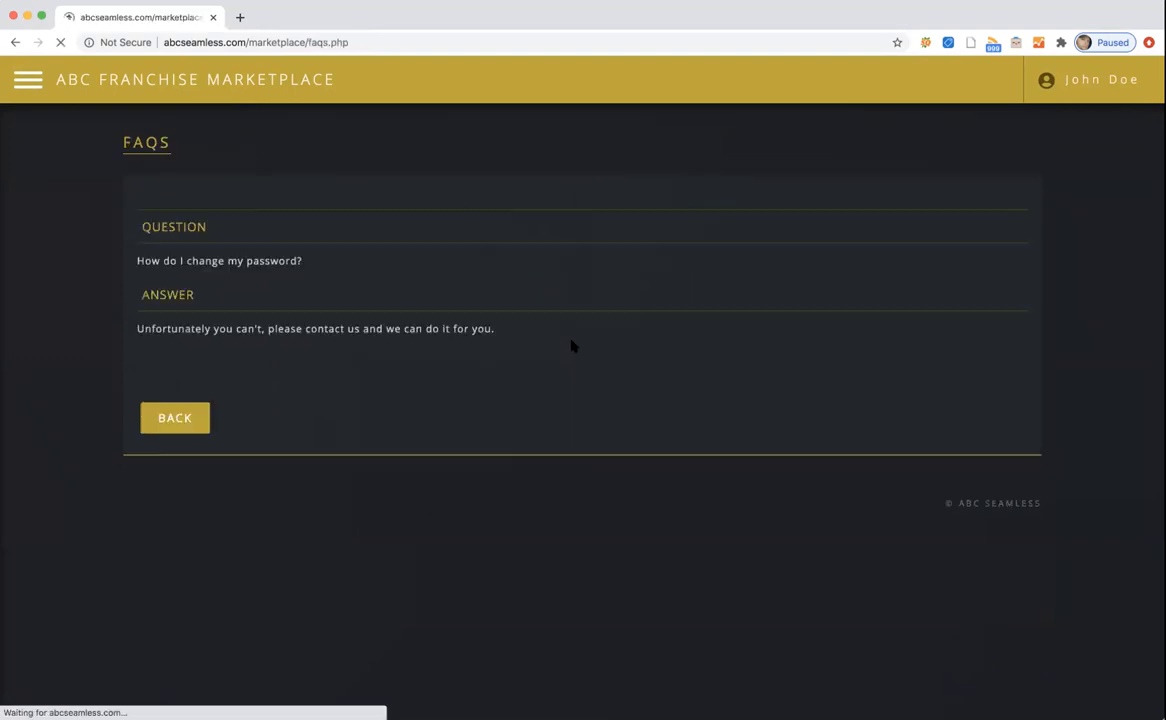
pyautogui.click(162, 413)
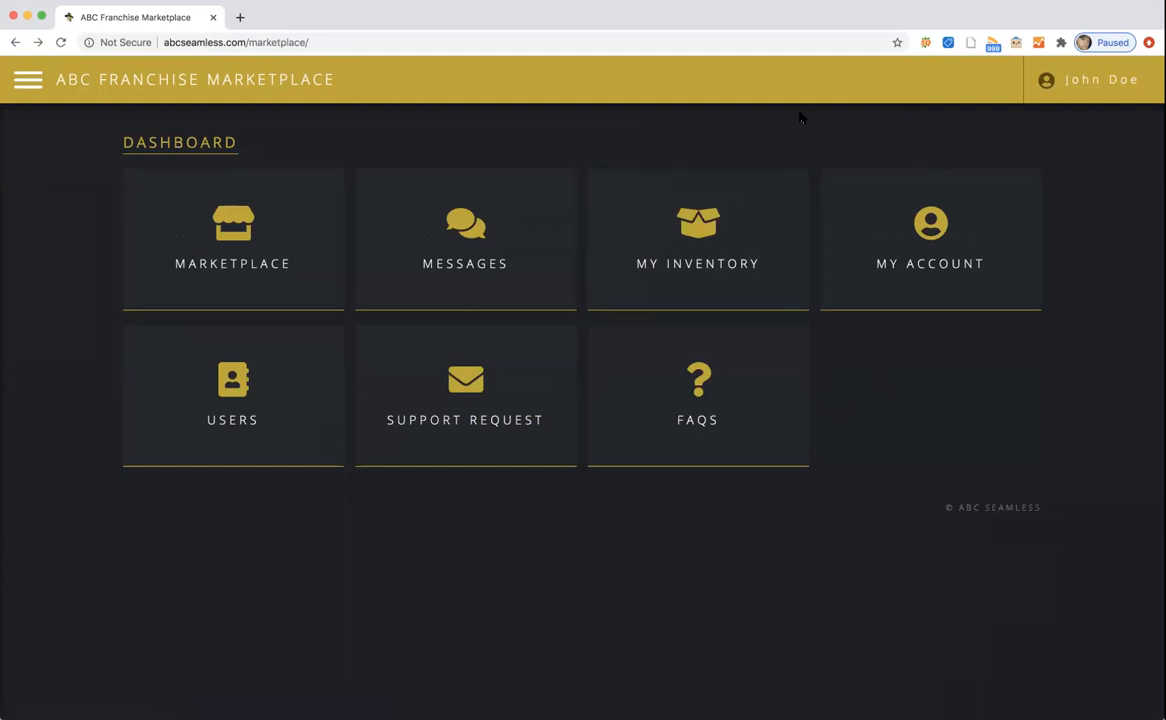
pyautogui.click(1094, 88)
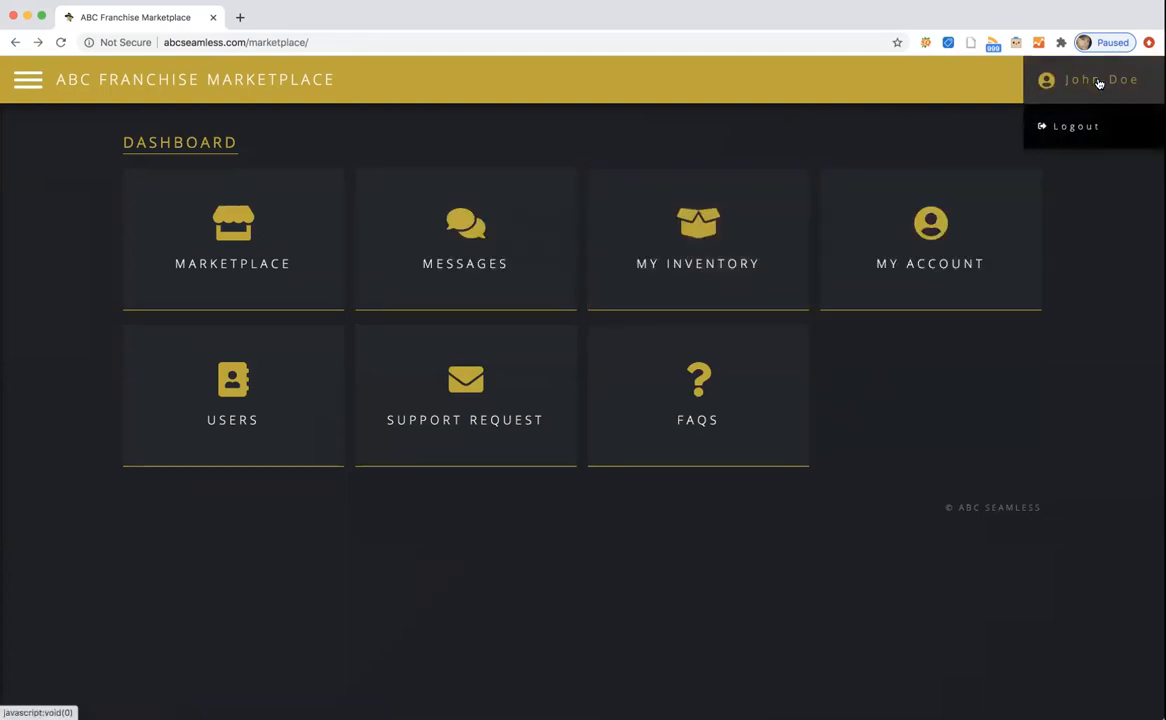
pyautogui.click(1056, 134)
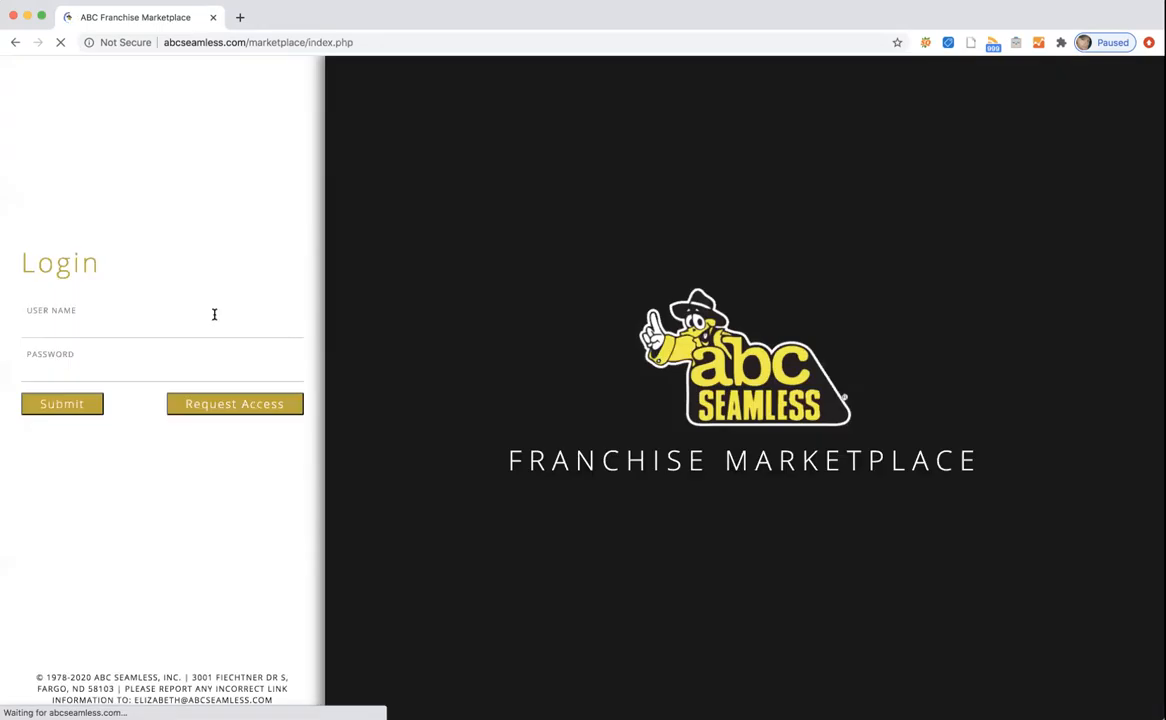
pyautogui.click(135, 322)
pyautogui.write('john')
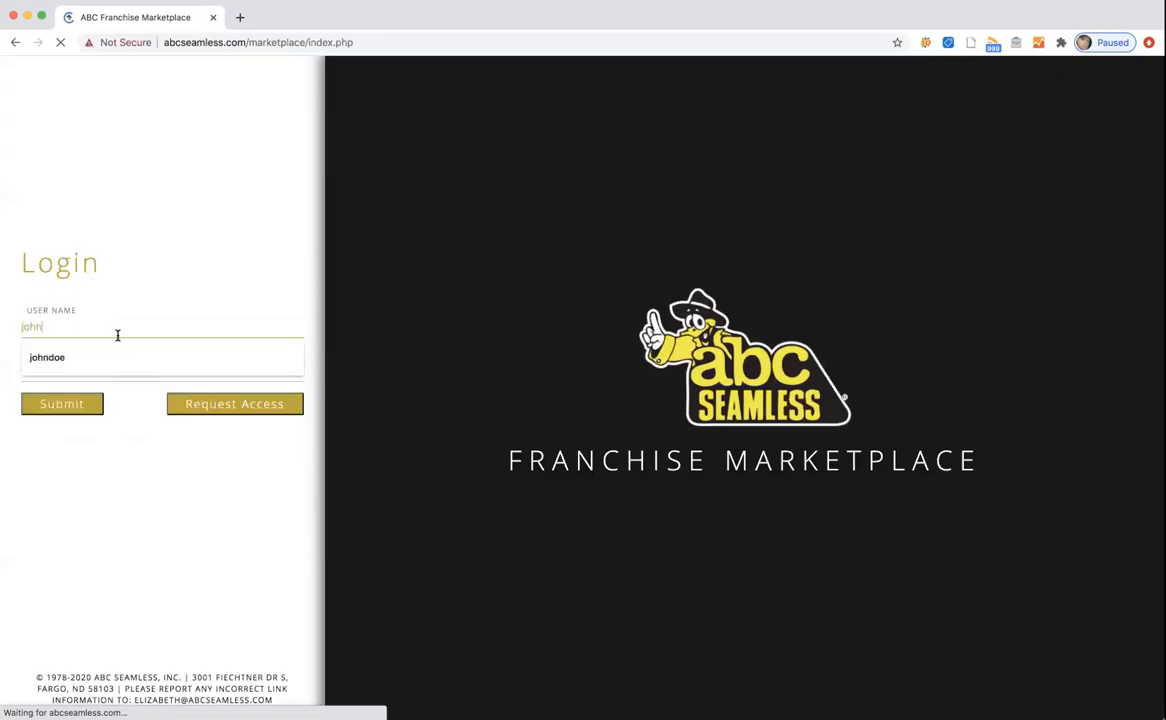
pyautogui.click(95, 356)
pyautogui.click(104, 366)
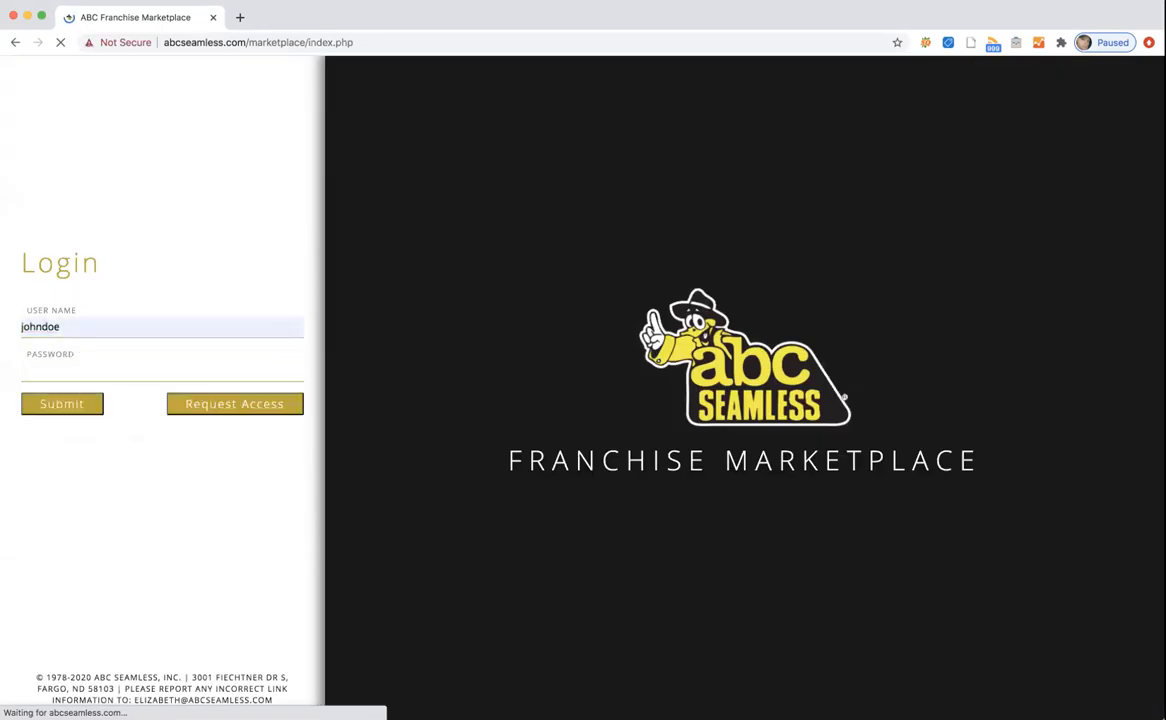
pyautogui.write('********')
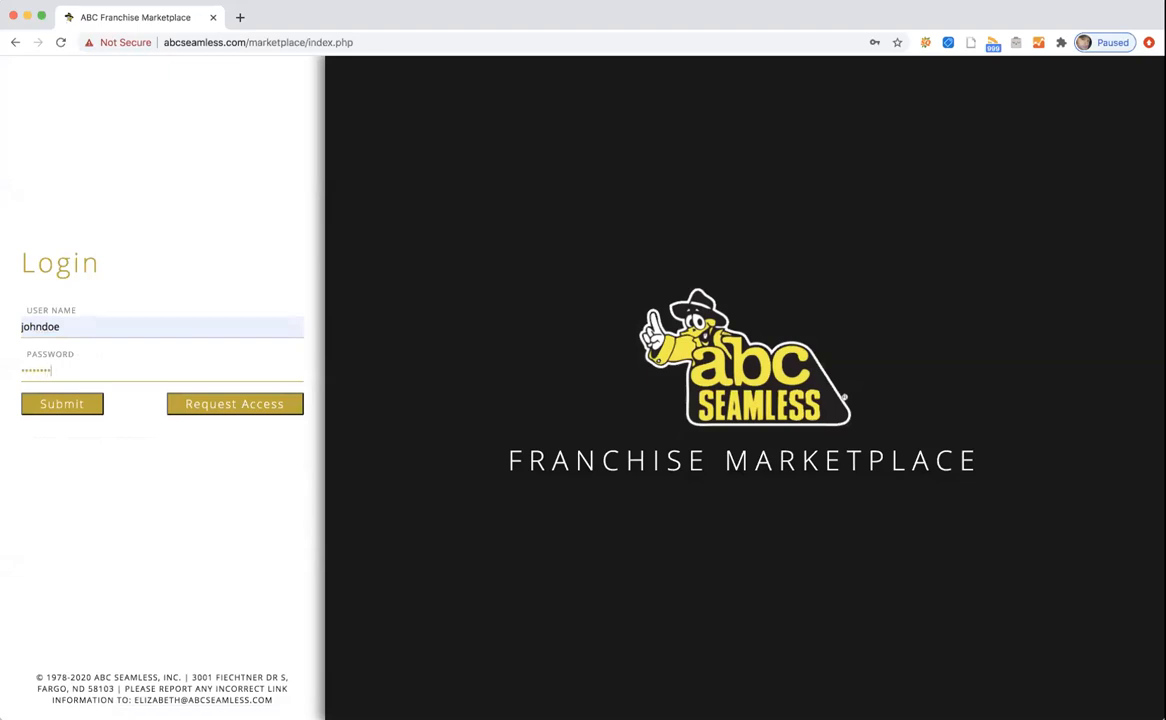
pyautogui.click(61, 404)
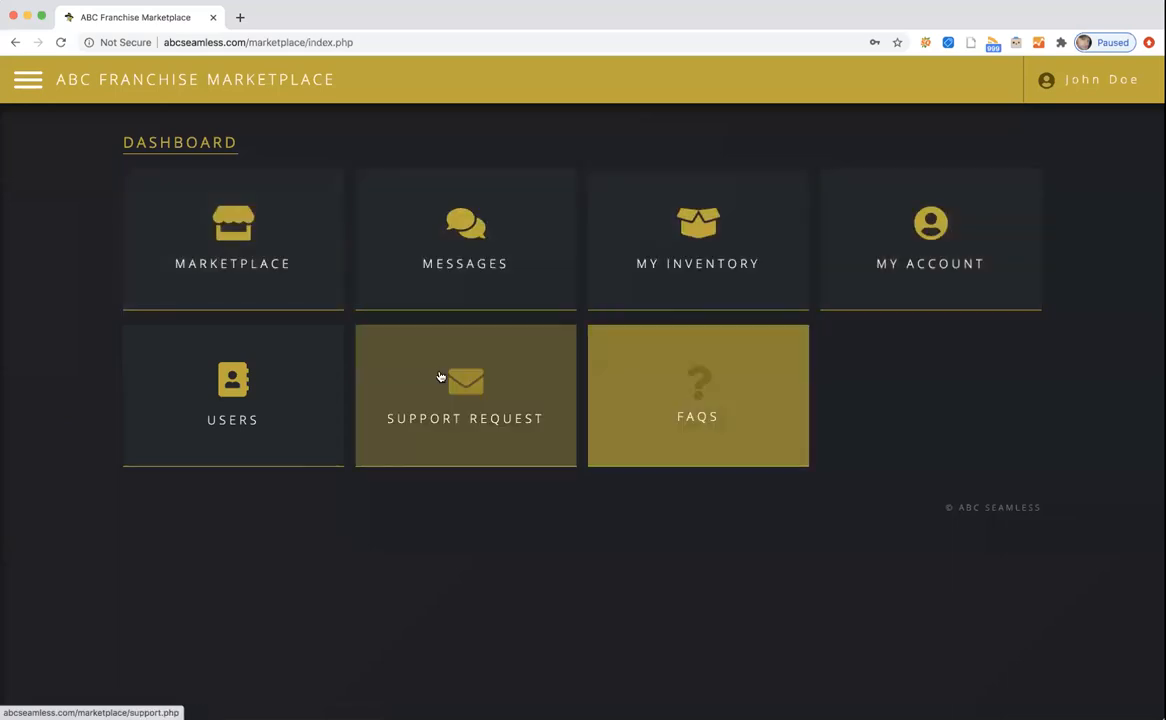
# Open the 9004 White Siding marketplace listing and select the seller's phone number.
pyautogui.click(216, 182)
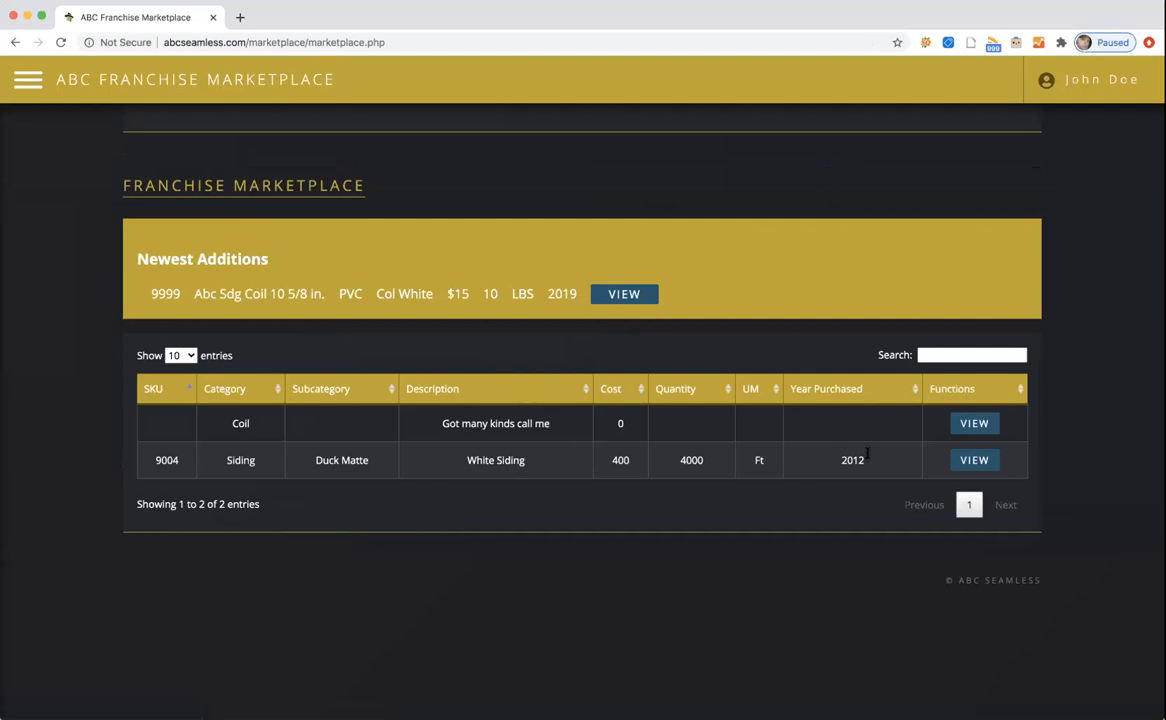
pyautogui.click(972, 460)
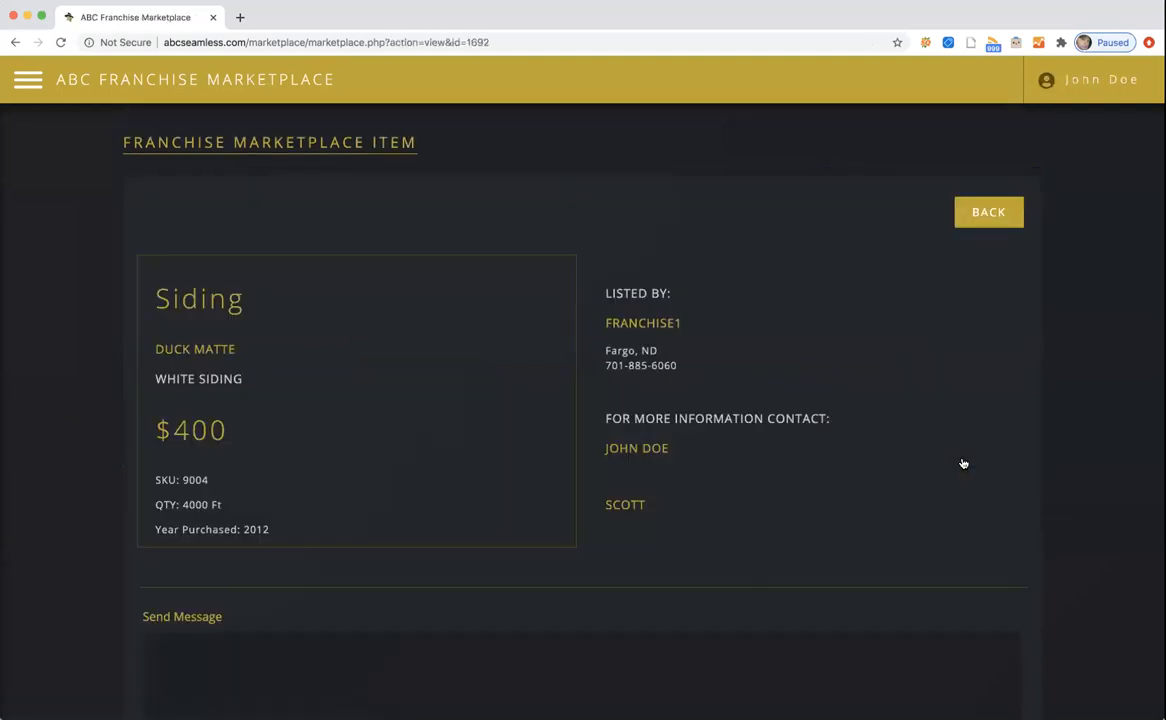
pyautogui.scroll(-1, 745, 470)
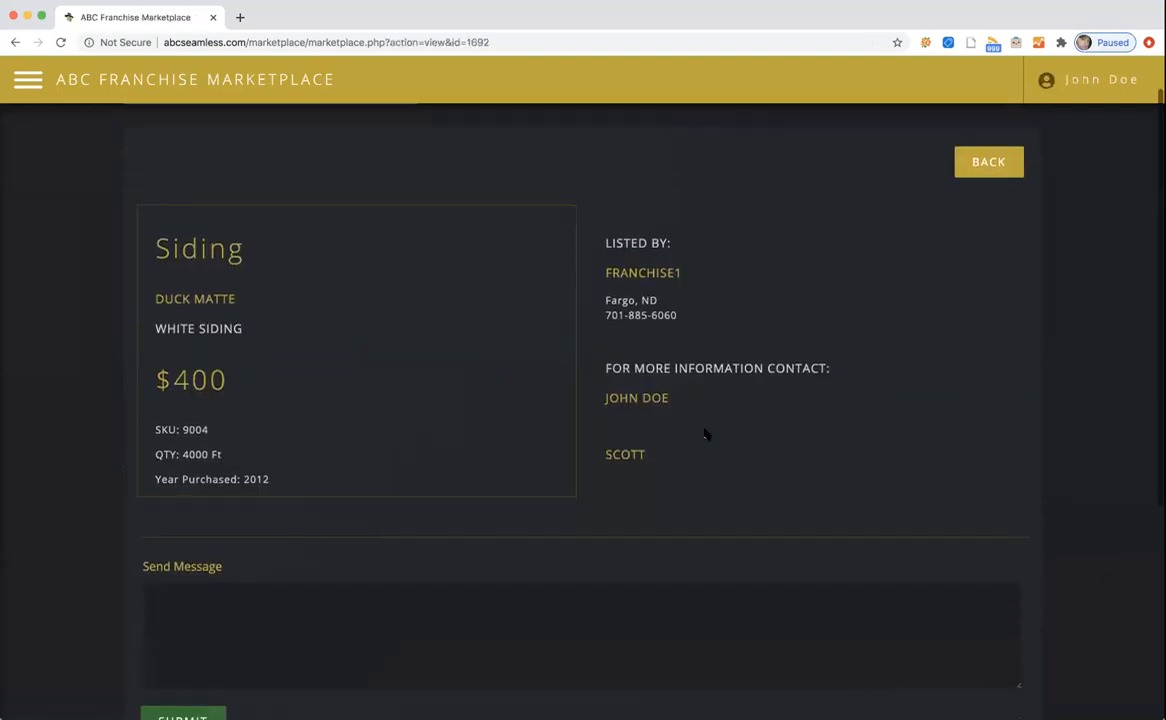
pyautogui.moveTo(604, 314); pyautogui.dragTo(677, 316)
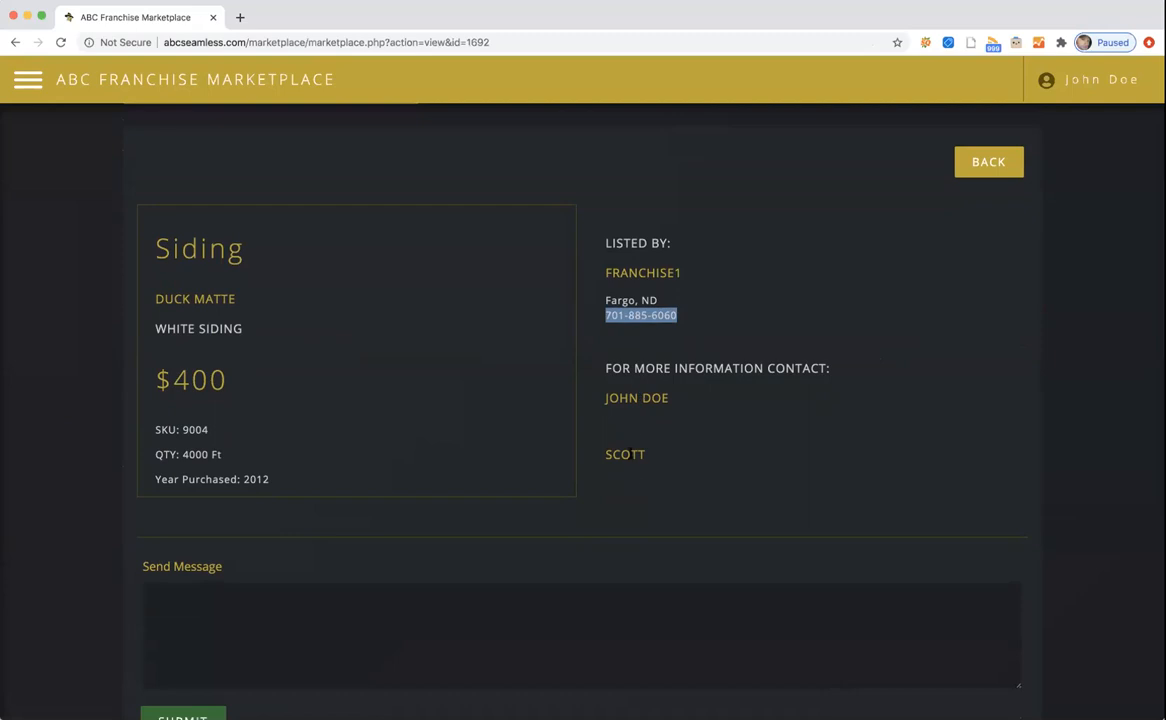
# Focus the Send Message box, scroll through the Siding listing, and open the site menu.
pyautogui.click(332, 609)
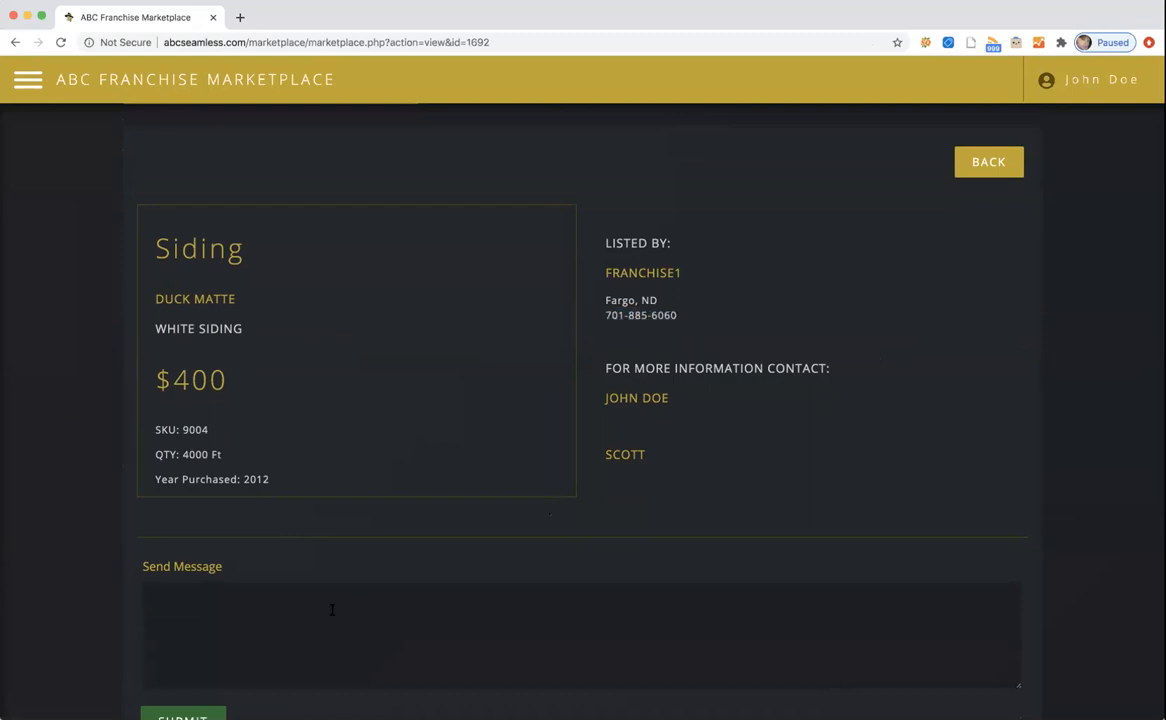
pyautogui.scroll(-1, 332, 609)
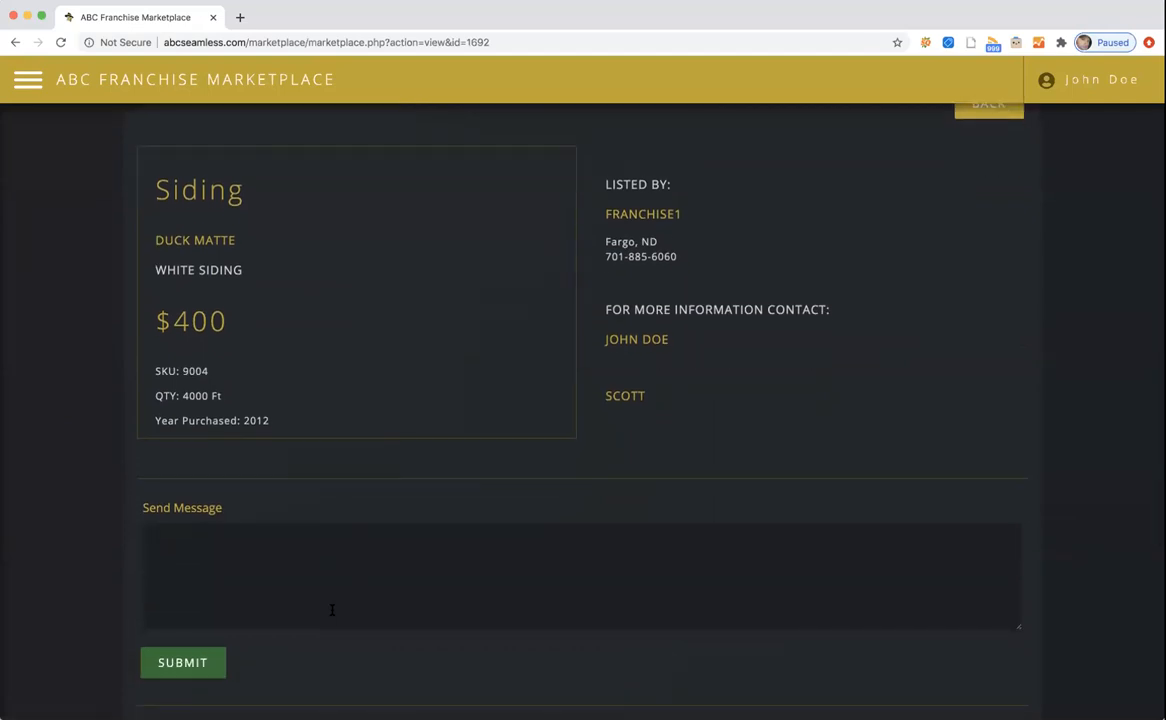
pyautogui.click(332, 609)
pyautogui.scroll(-5, 318, 451)
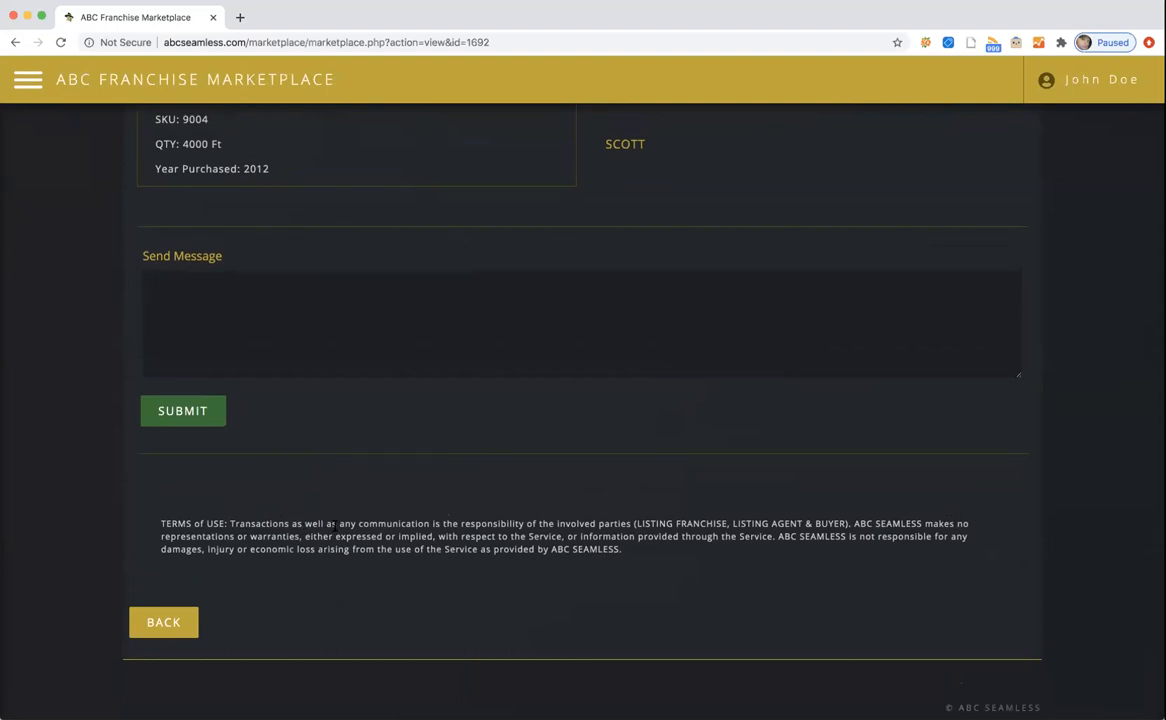
pyautogui.scroll(3, 520, 458)
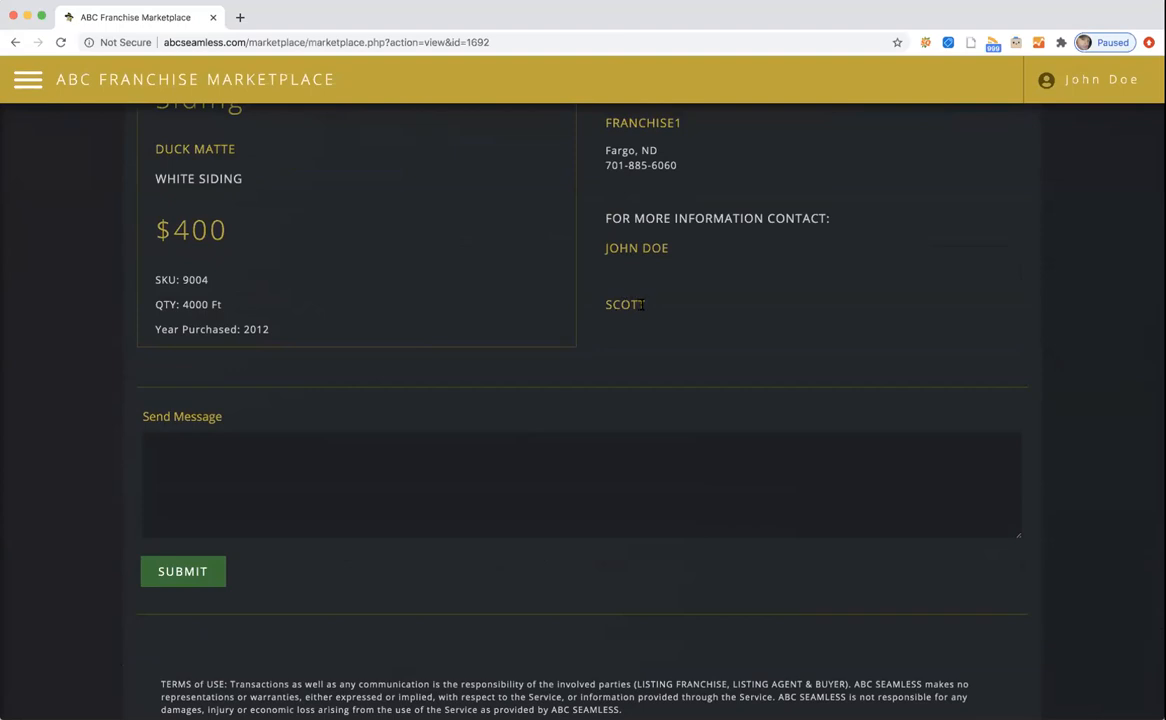
pyautogui.scroll(-4, 643, 290)
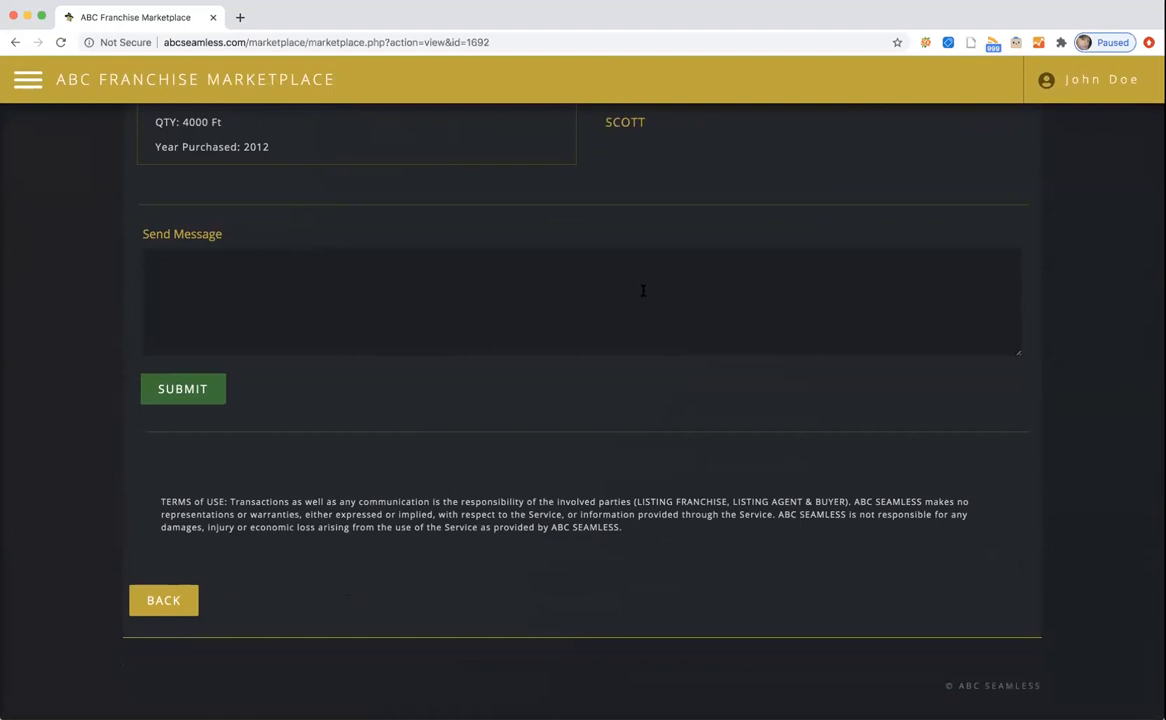
pyautogui.scroll(3, 627, 385)
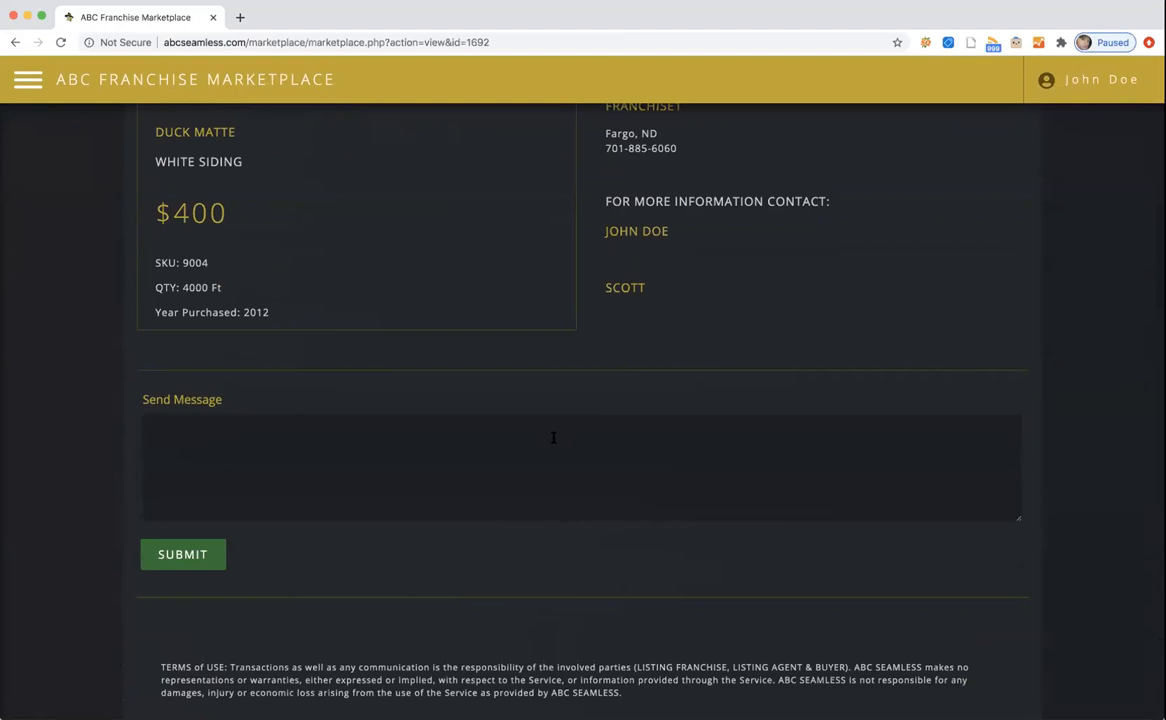
pyautogui.scroll(3, 553, 437)
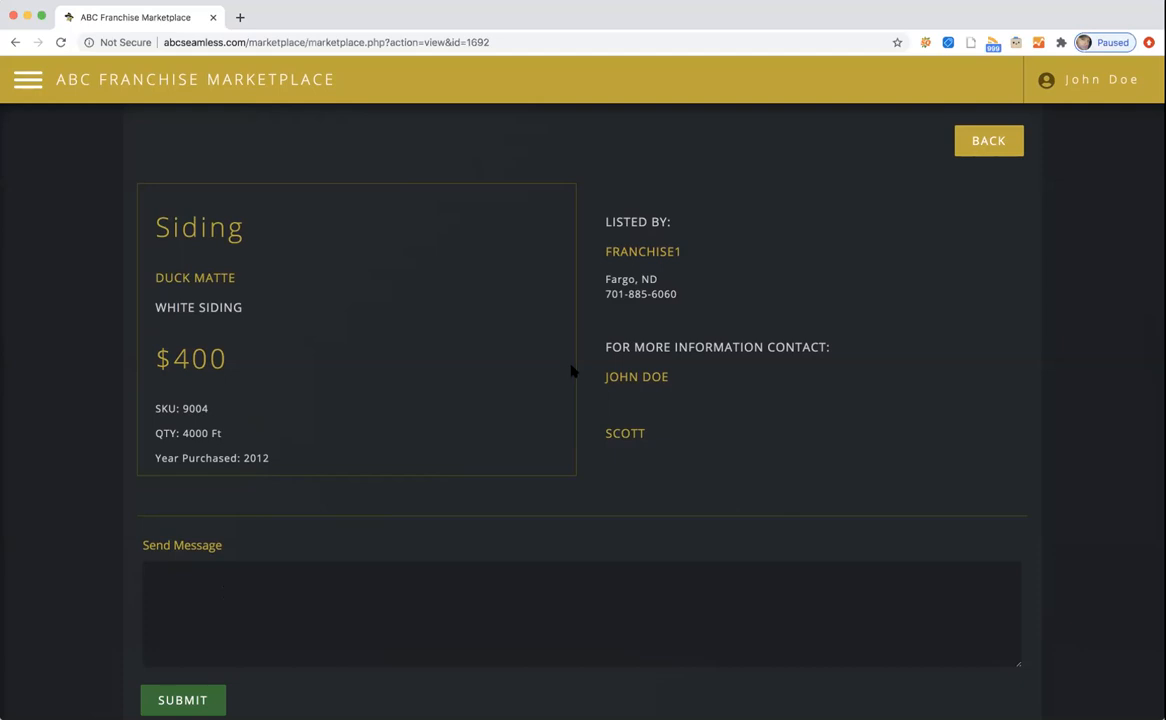
pyautogui.scroll(-2, 672, 362)
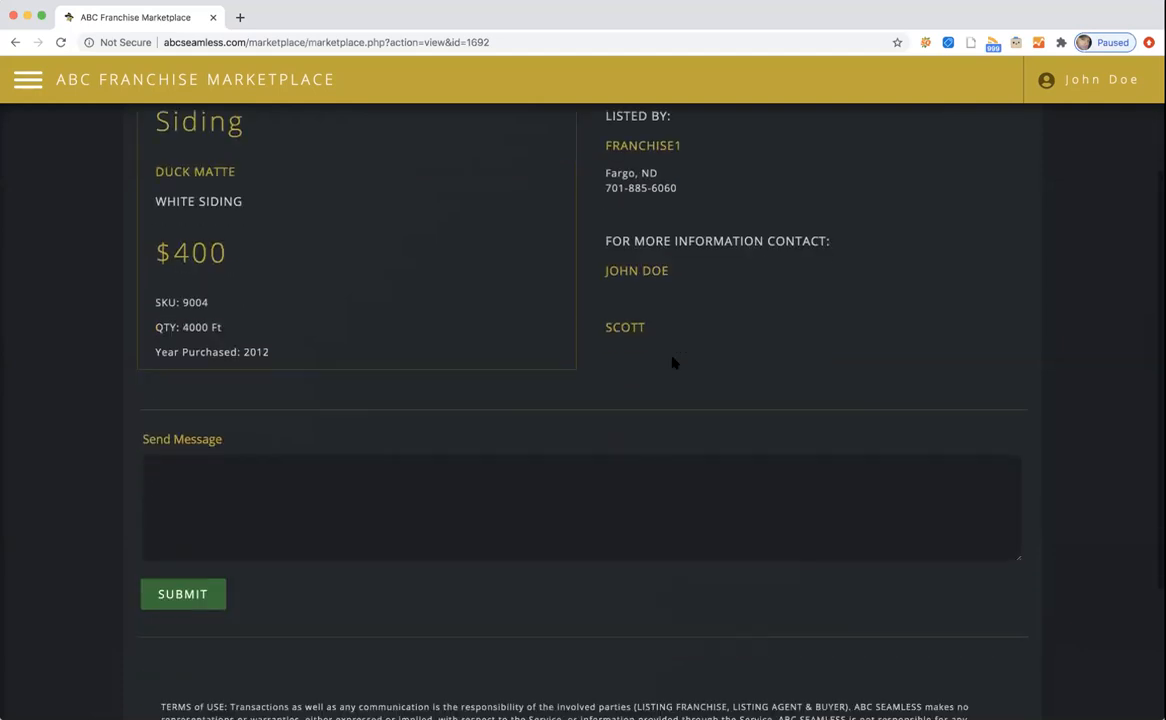
pyautogui.scroll(2, 672, 362)
pyautogui.scroll(1, 672, 362)
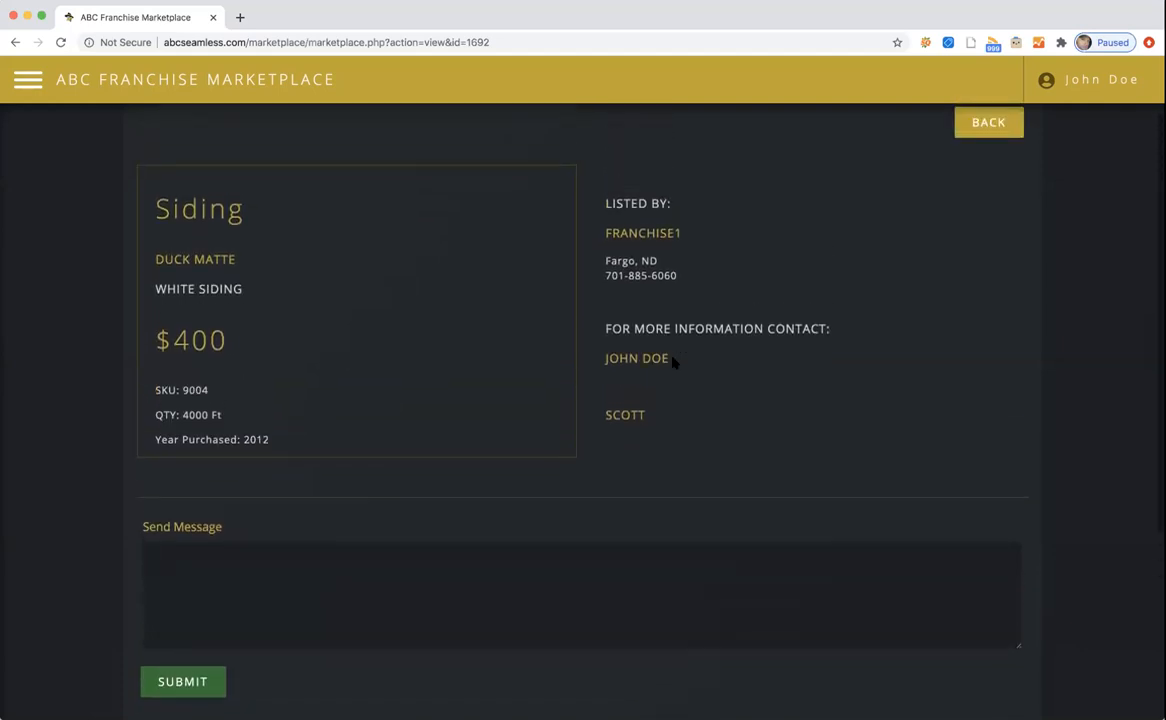
pyautogui.scroll(-1, 672, 362)
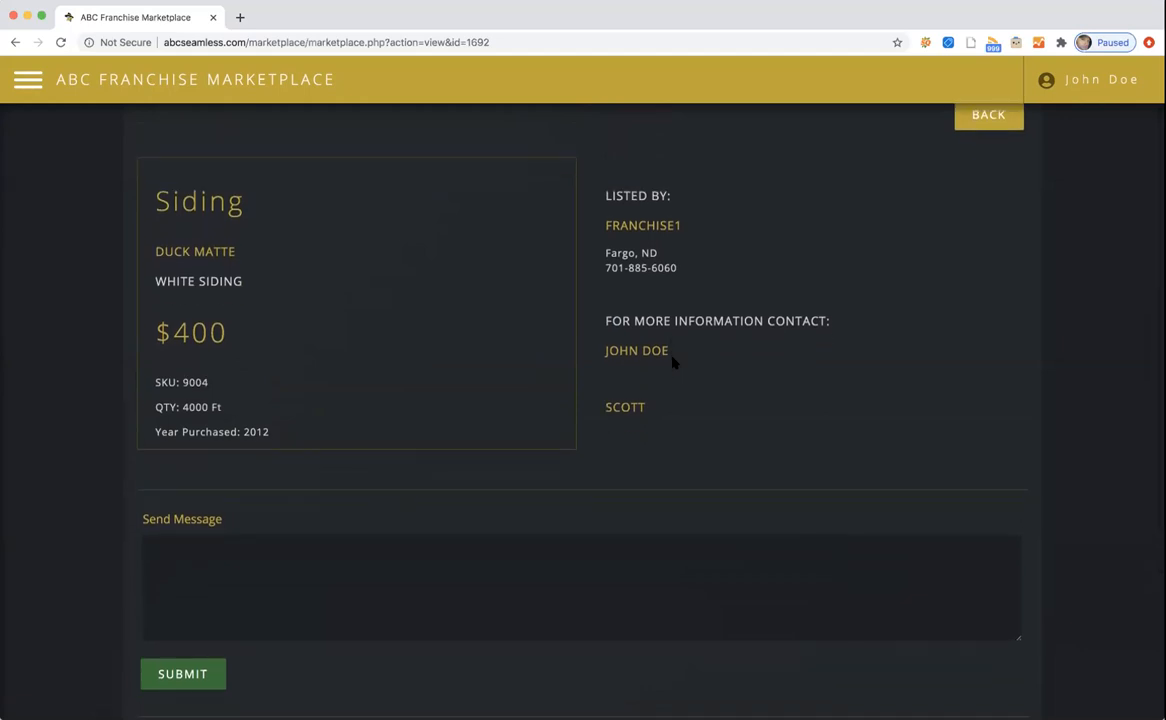
pyautogui.scroll(-2, 672, 362)
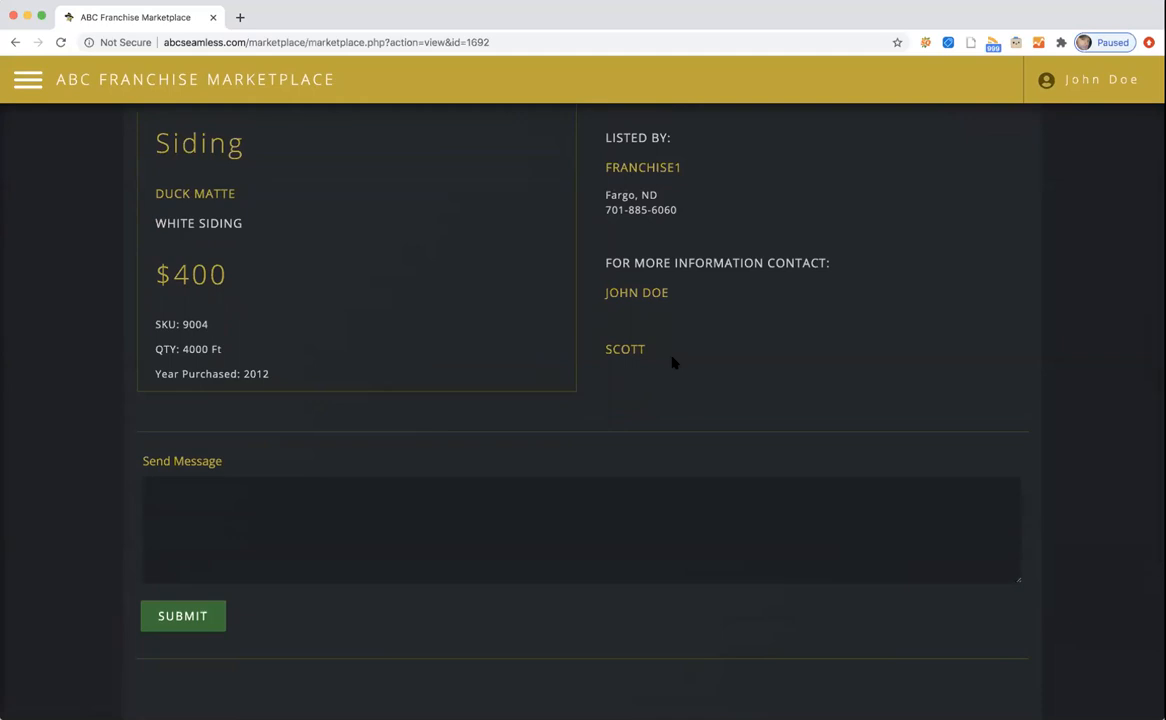
pyautogui.scroll(-1, 672, 362)
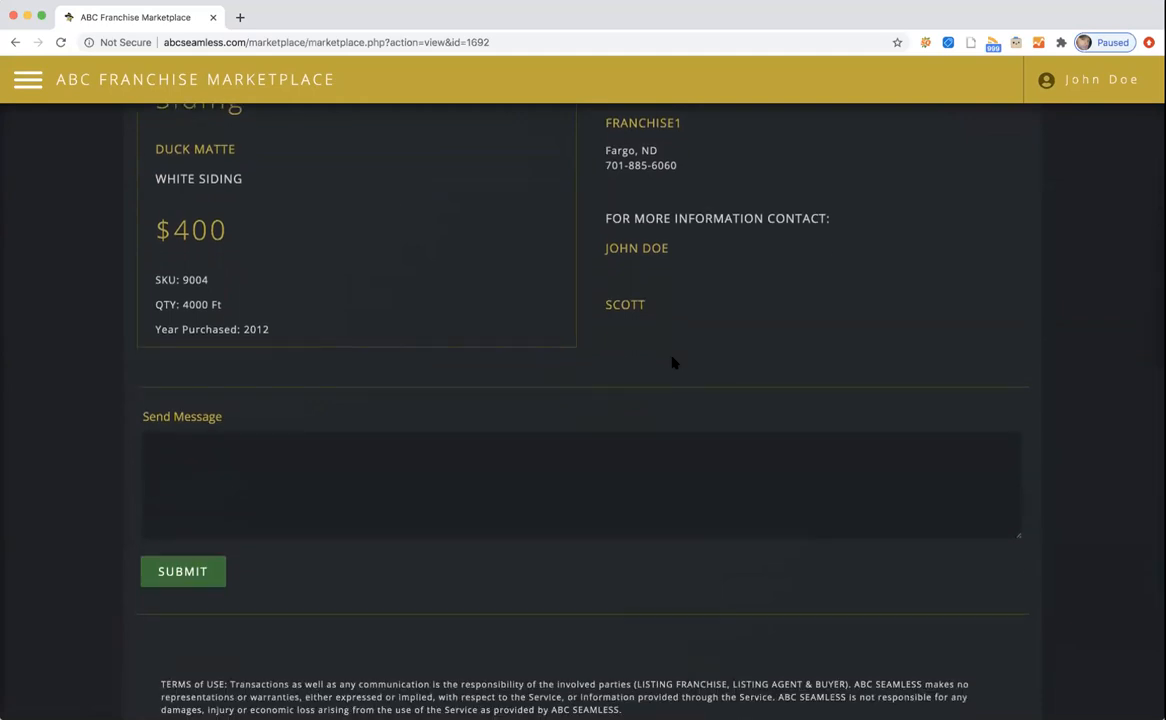
pyautogui.scroll(5, 672, 362)
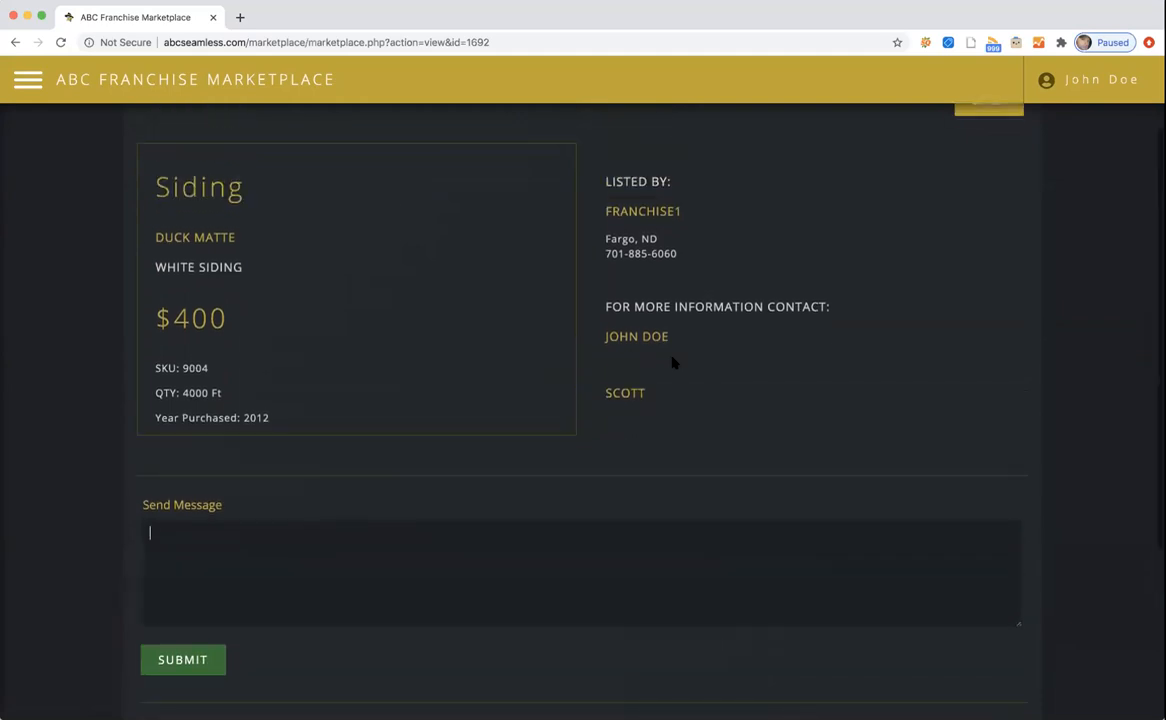
pyautogui.click(28, 80)
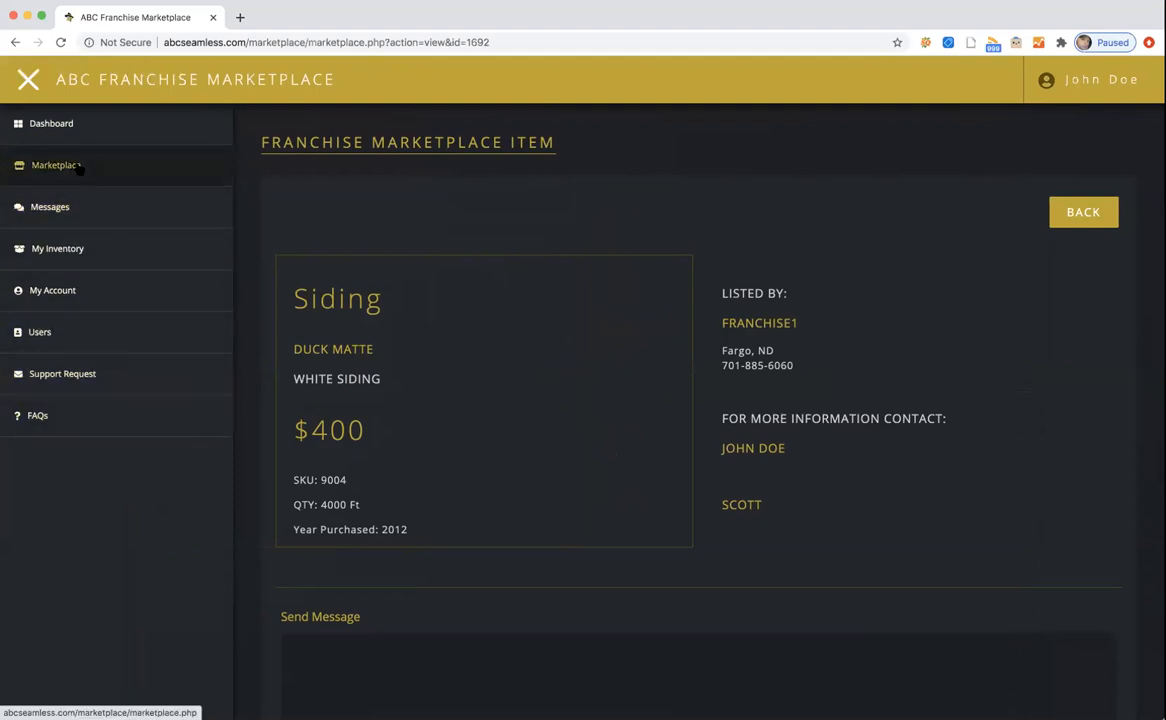
# Open Messages, read the 09:12 Item 9001 Request, and return to the inbox.
pyautogui.click(63, 214)
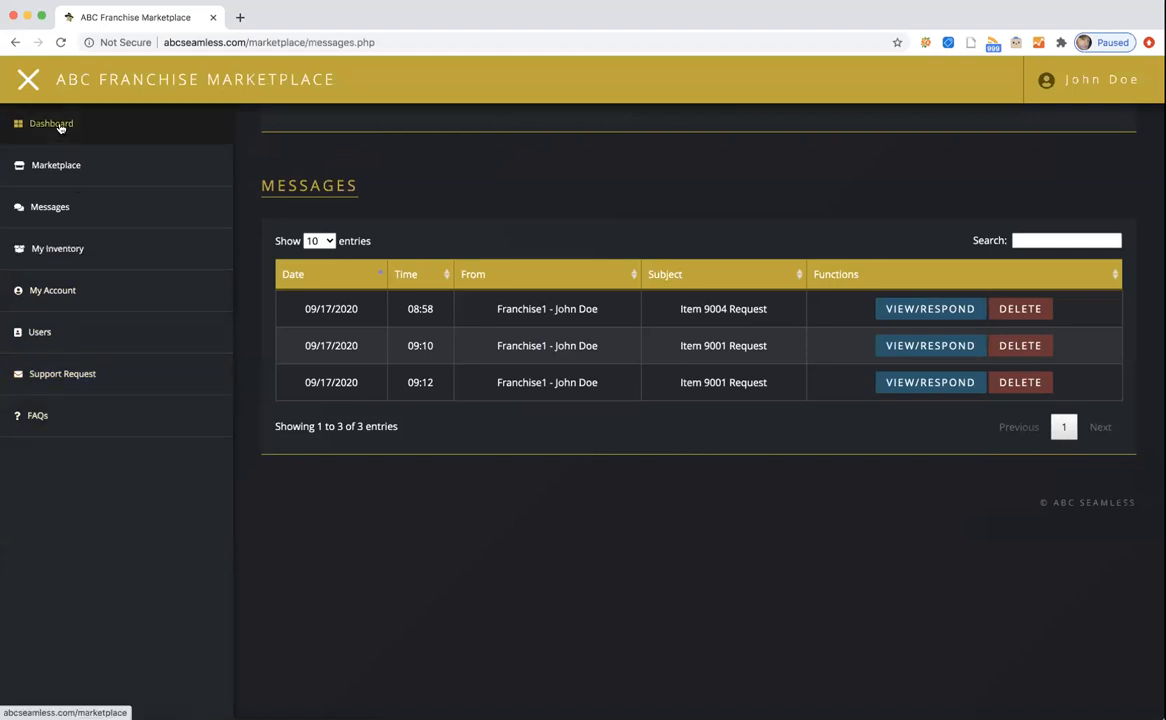
pyautogui.click(28, 79)
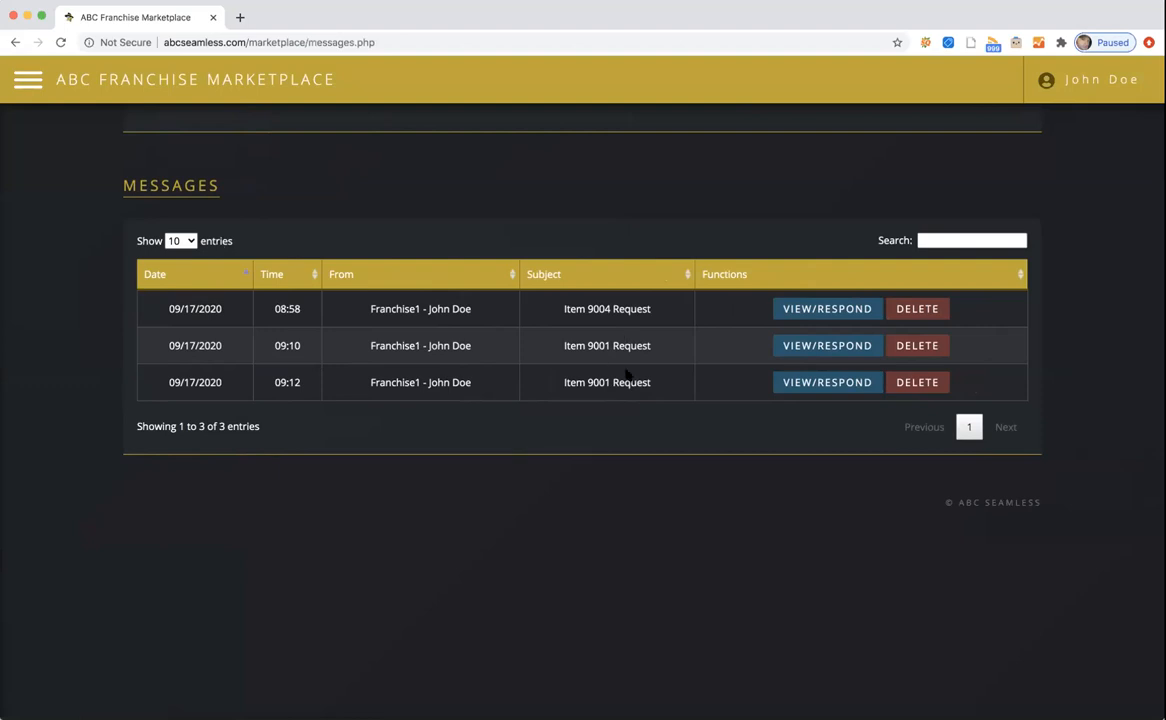
pyautogui.click(827, 385)
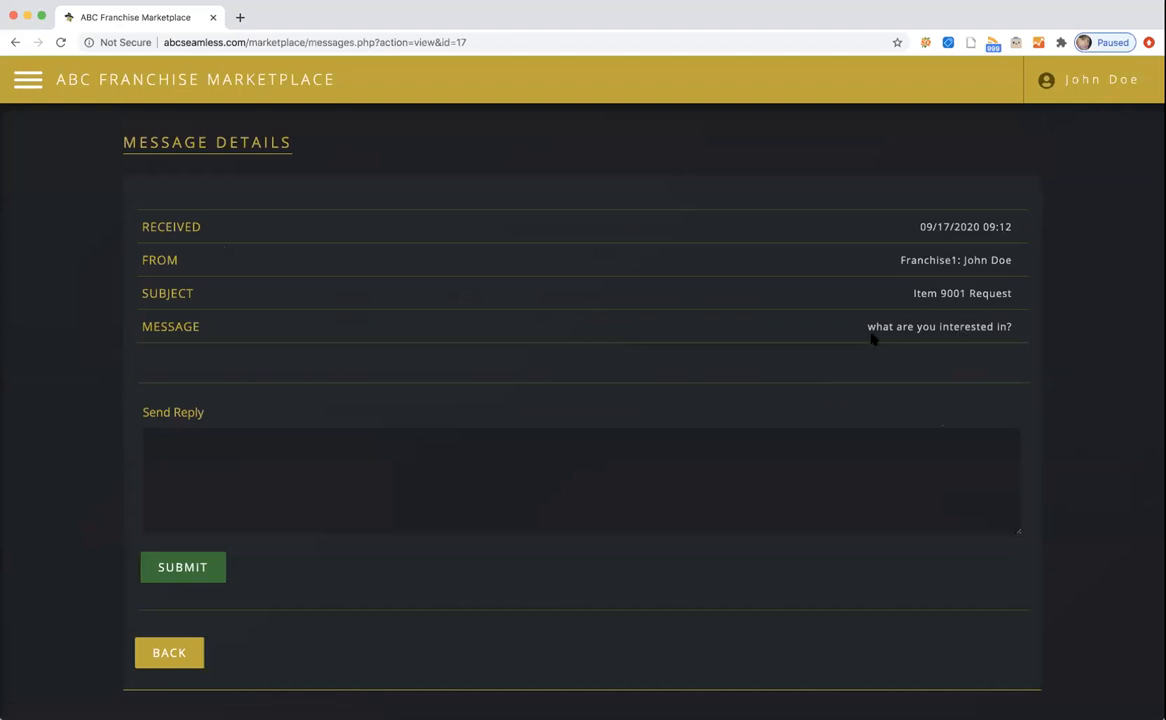
pyautogui.scroll(-1, 718, 364)
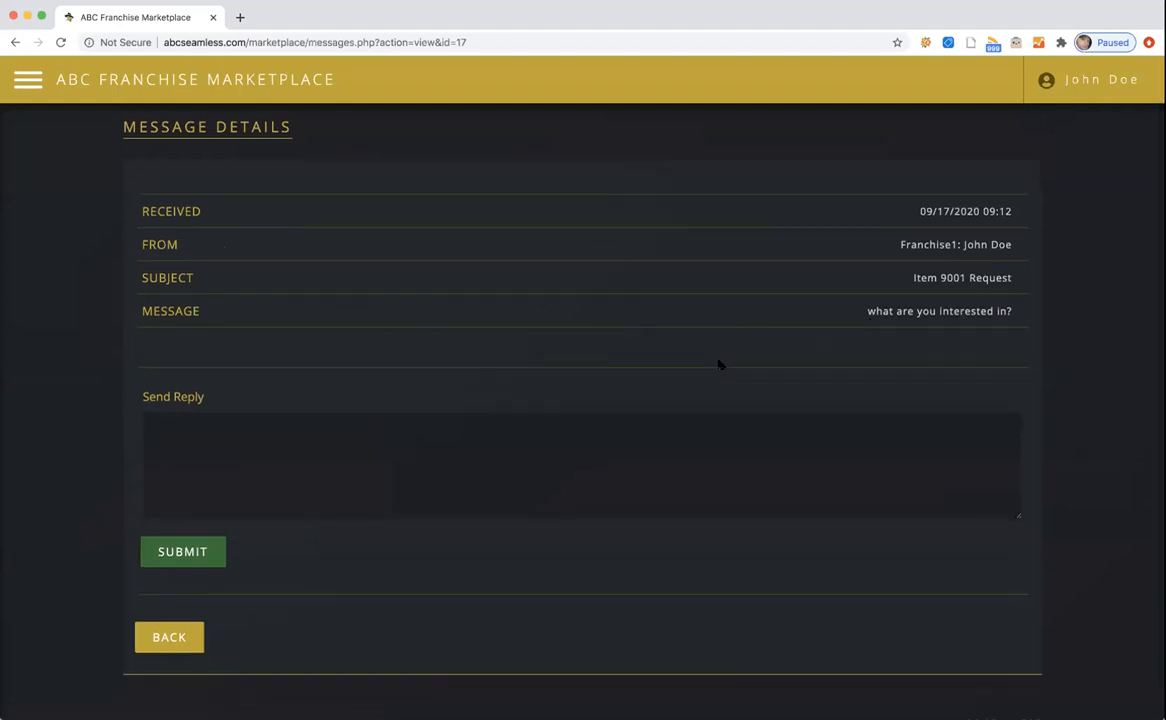
pyautogui.scroll(-2, 718, 364)
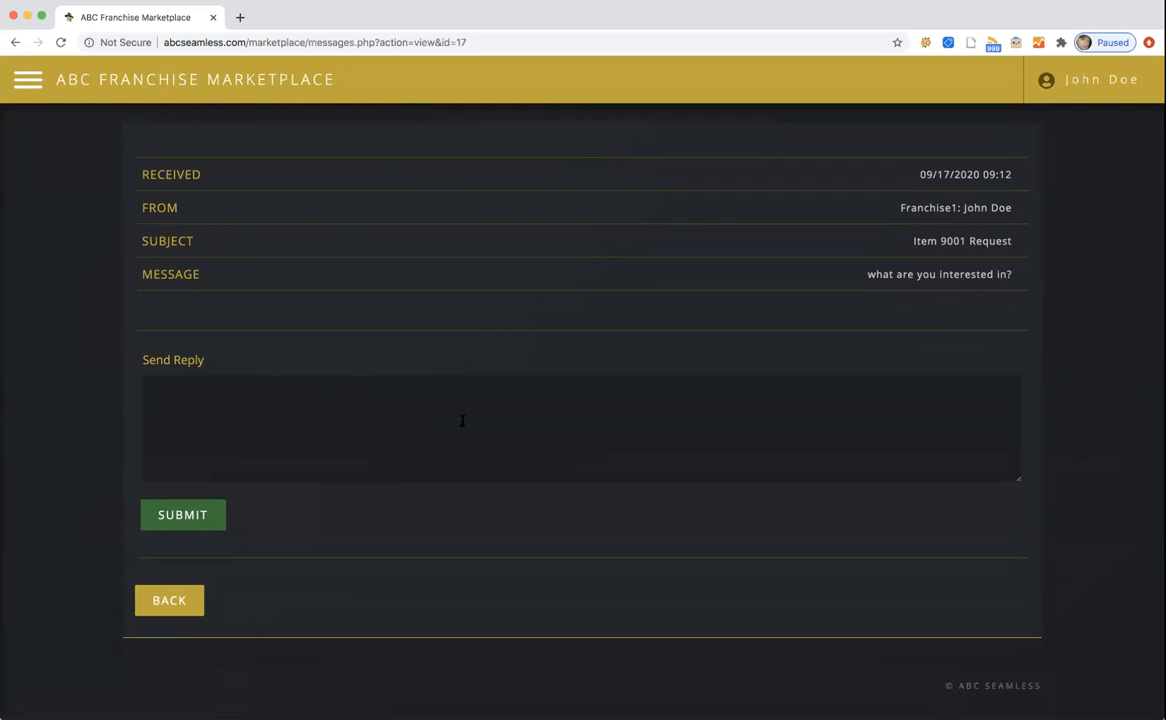
pyautogui.click(160, 604)
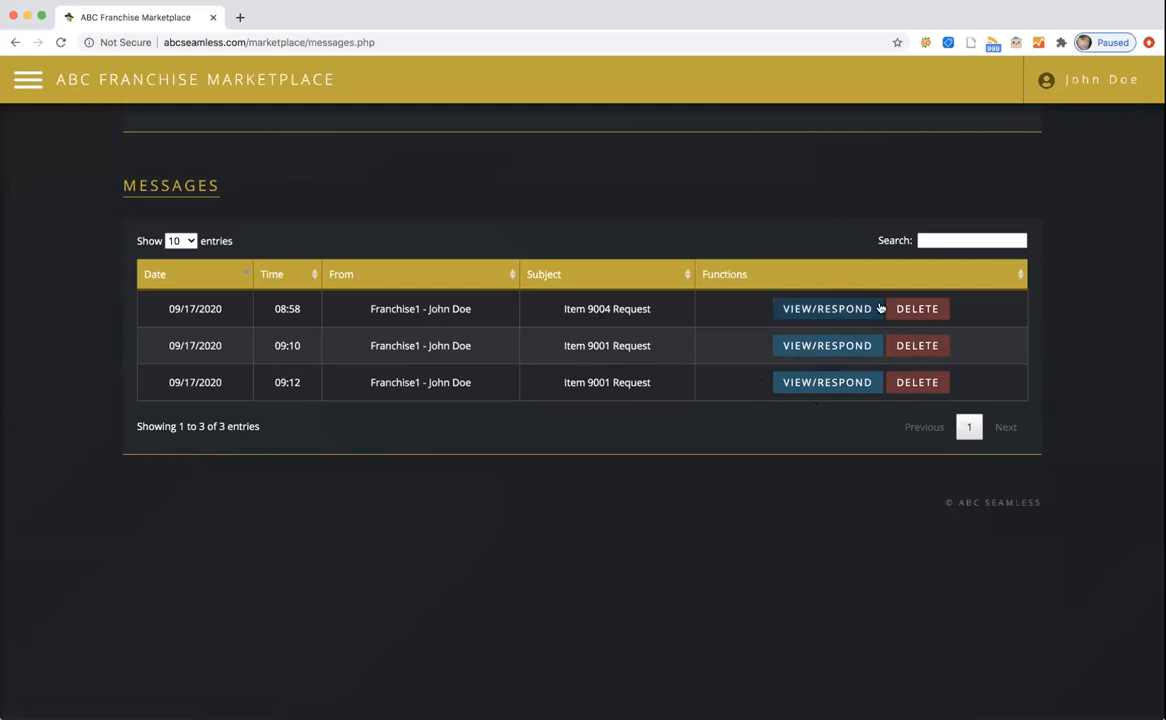
# Delete the 08:58 Item 9004 Request message and focus the message search box.
pyautogui.click(917, 308)
pyautogui.click(250, 244)
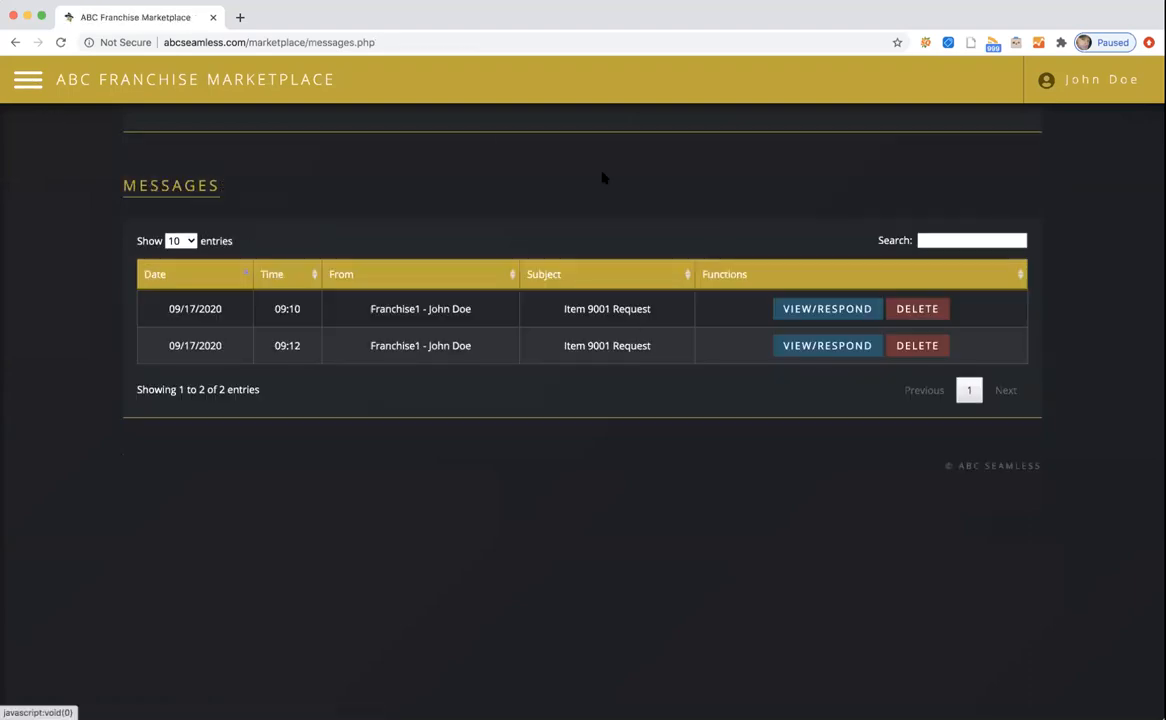
pyautogui.click(947, 241)
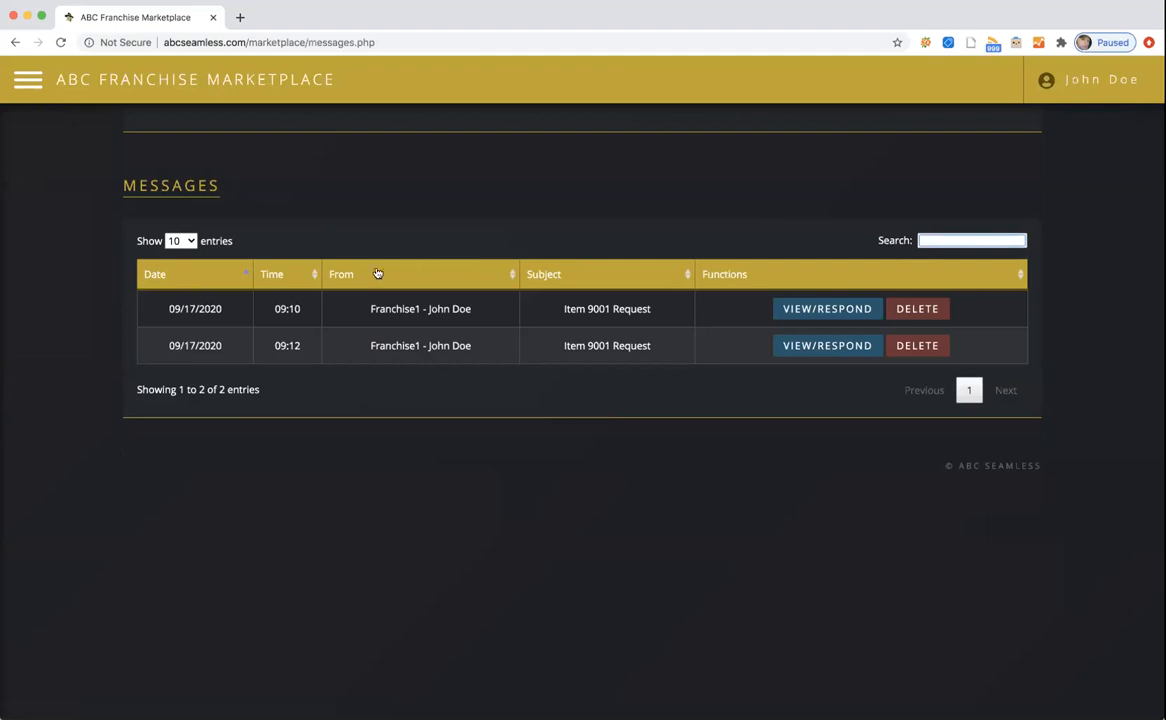
# Open Franchise1's inventory edit form from My Inventory and cancel the file picker.
pyautogui.click(28, 79)
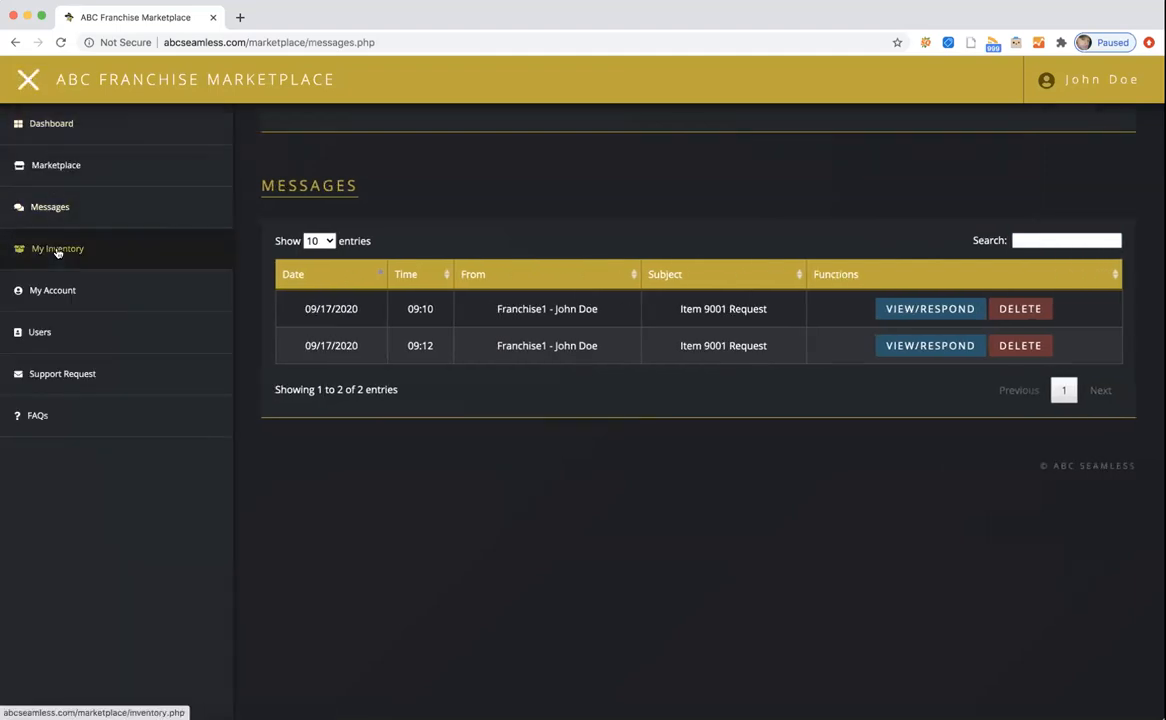
pyautogui.click(57, 250)
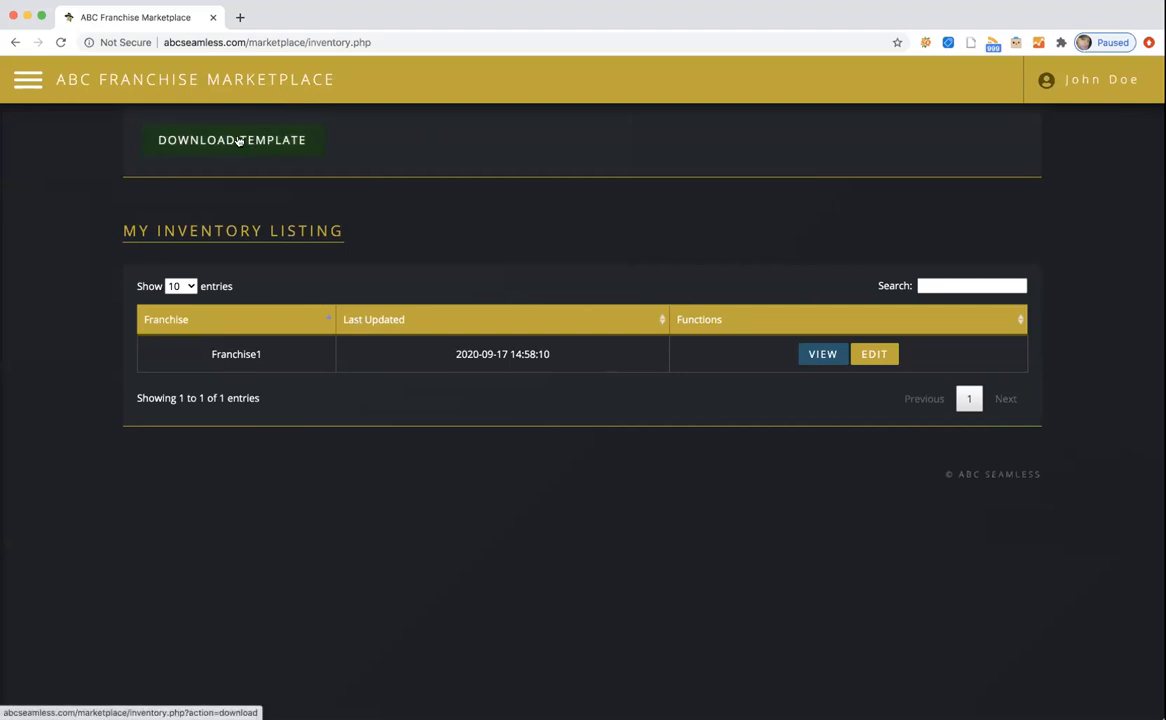
pyautogui.click(871, 359)
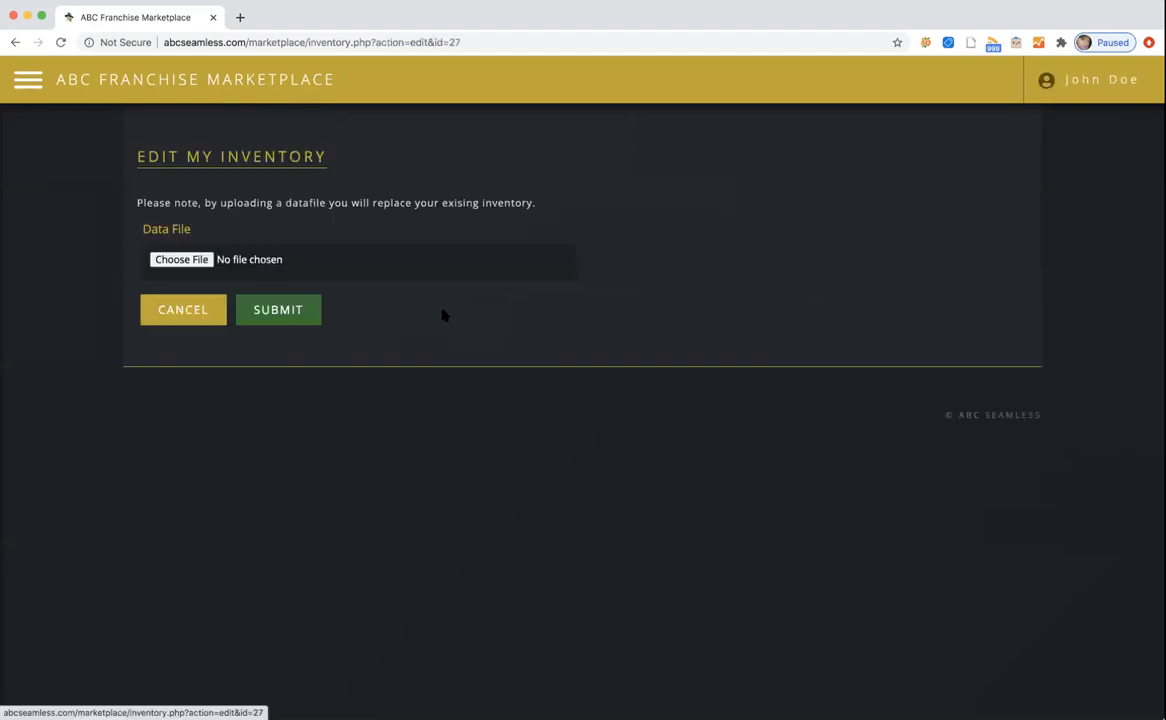
pyautogui.click(181, 260)
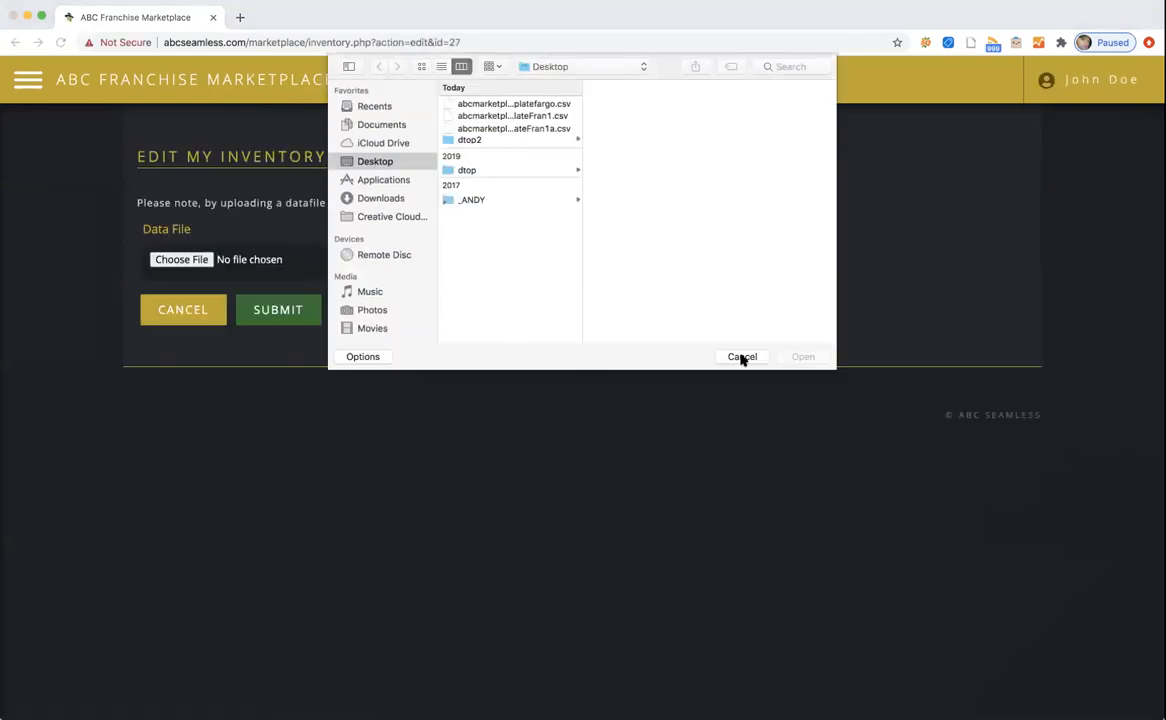
pyautogui.click(741, 357)
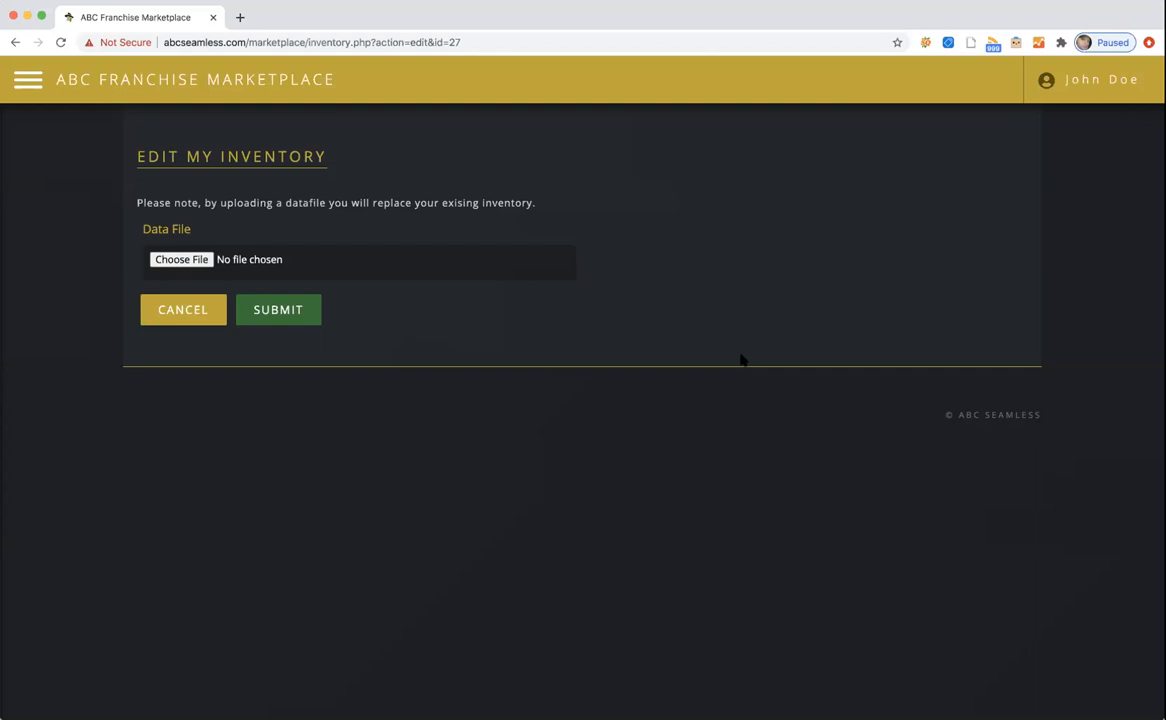
# Cancel the upload, view Franchise1's inventory details, and open the navigation menu.
pyautogui.click(180, 314)
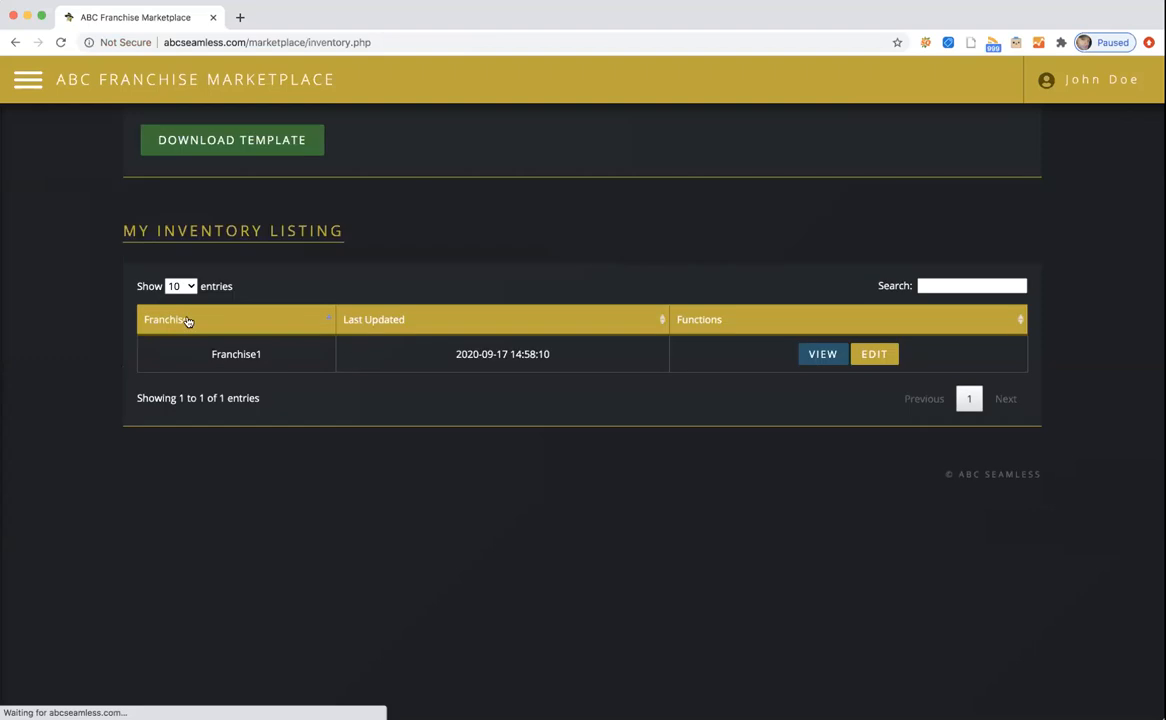
pyautogui.click(818, 355)
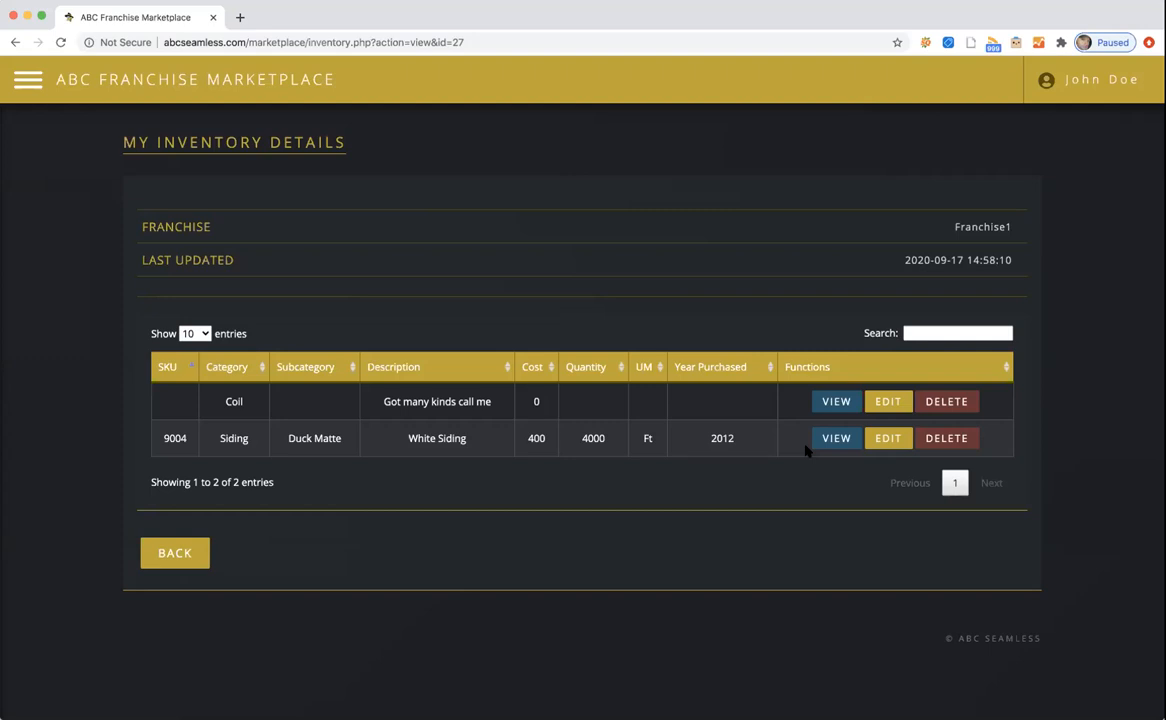
pyautogui.click(29, 75)
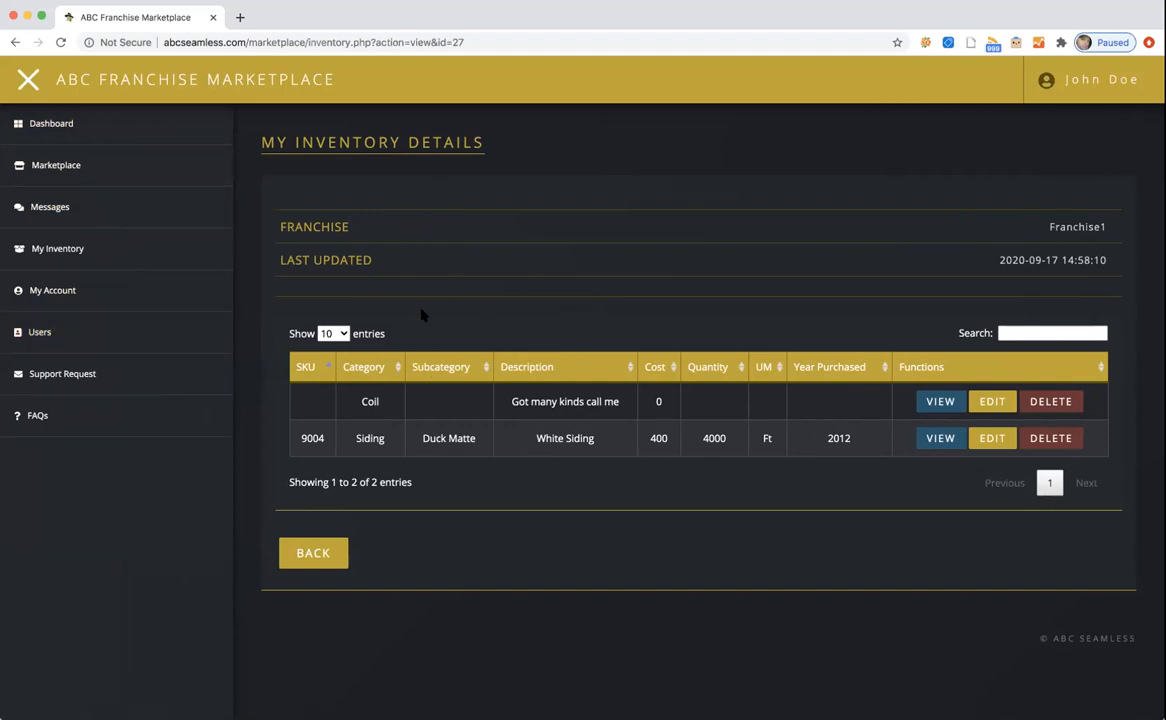
# Open the add-user form from the User Listing without submitting, then return to the Dashboard.
pyautogui.click(80, 342)
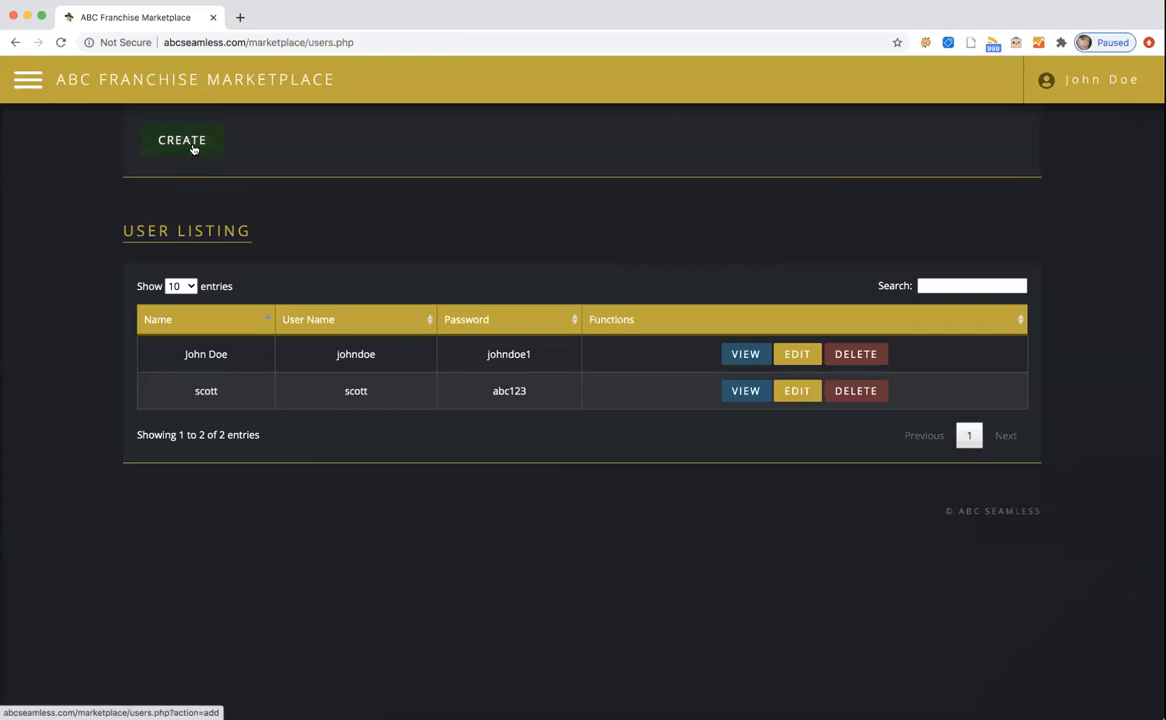
pyautogui.click(193, 147)
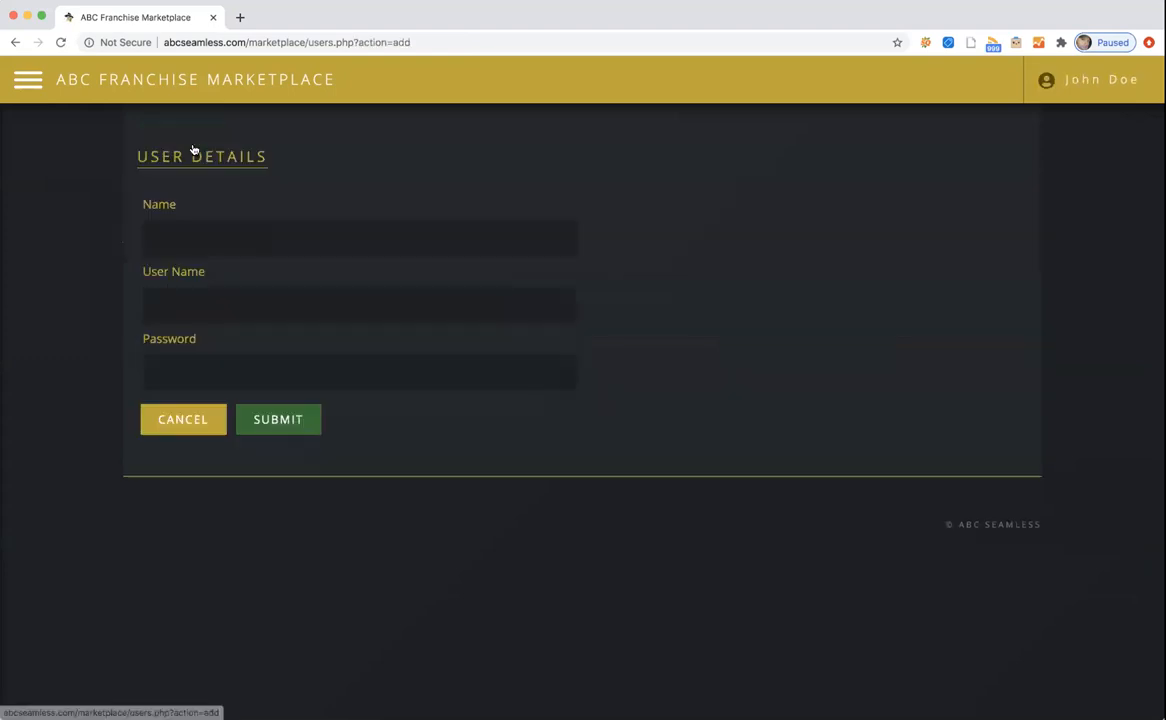
pyautogui.click(15, 42)
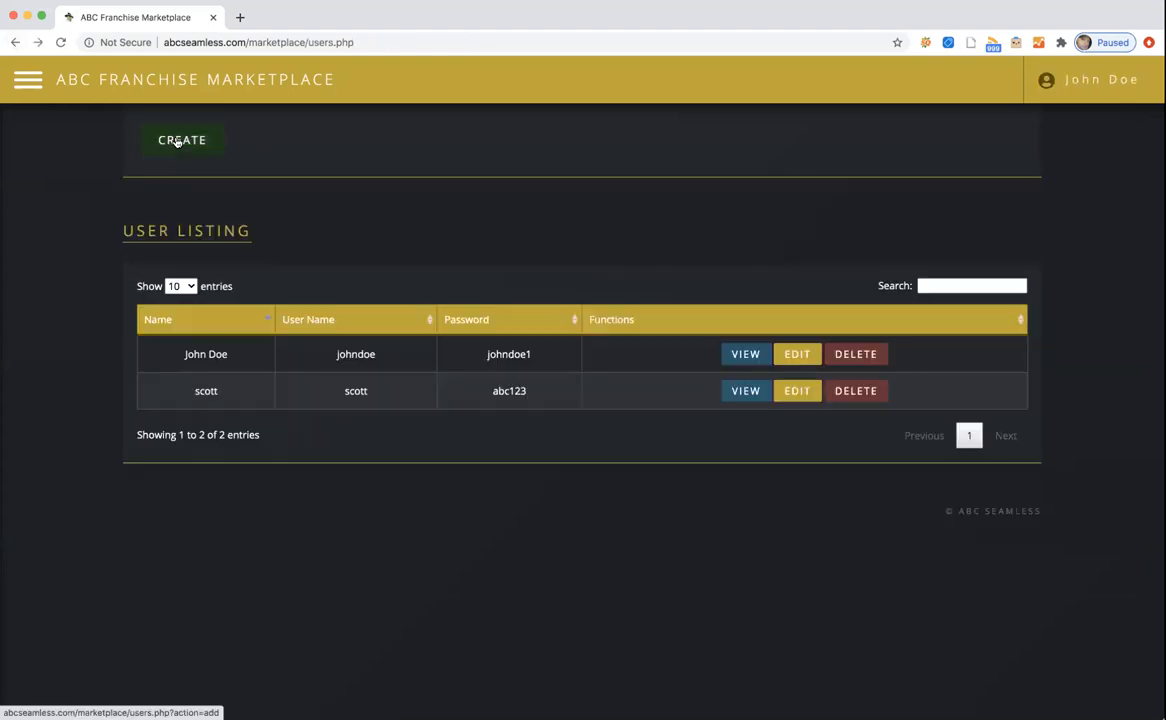
pyautogui.click(177, 142)
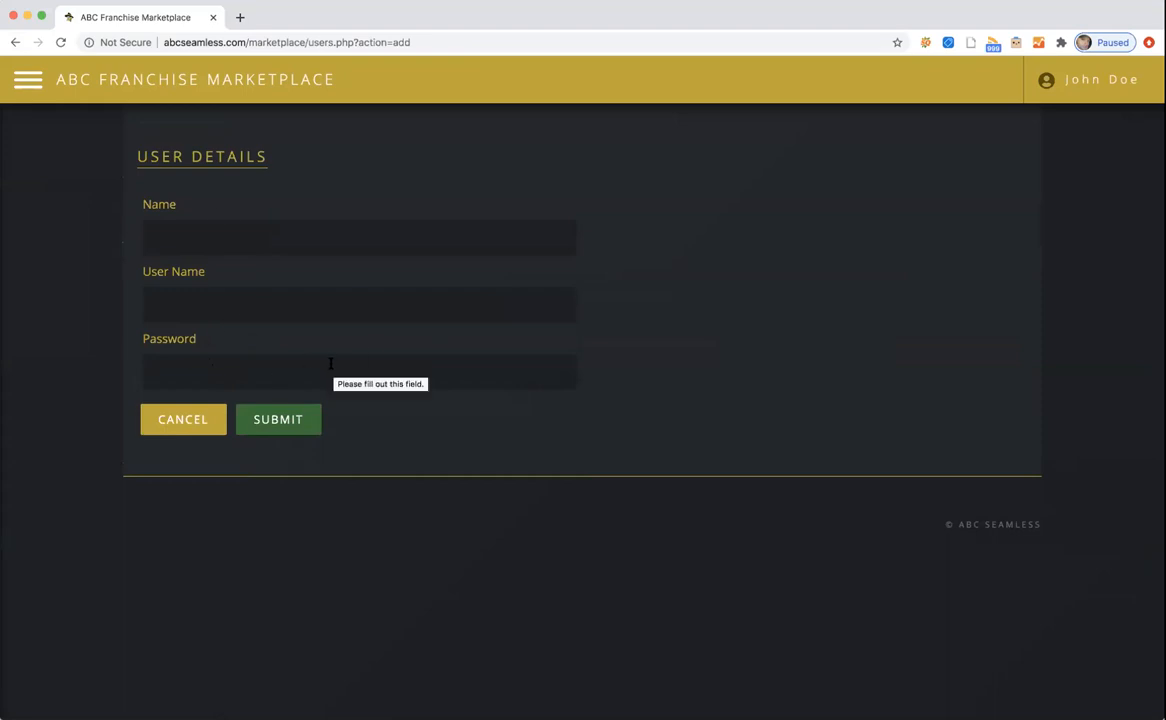
pyautogui.click(29, 80)
pyautogui.click(70, 125)
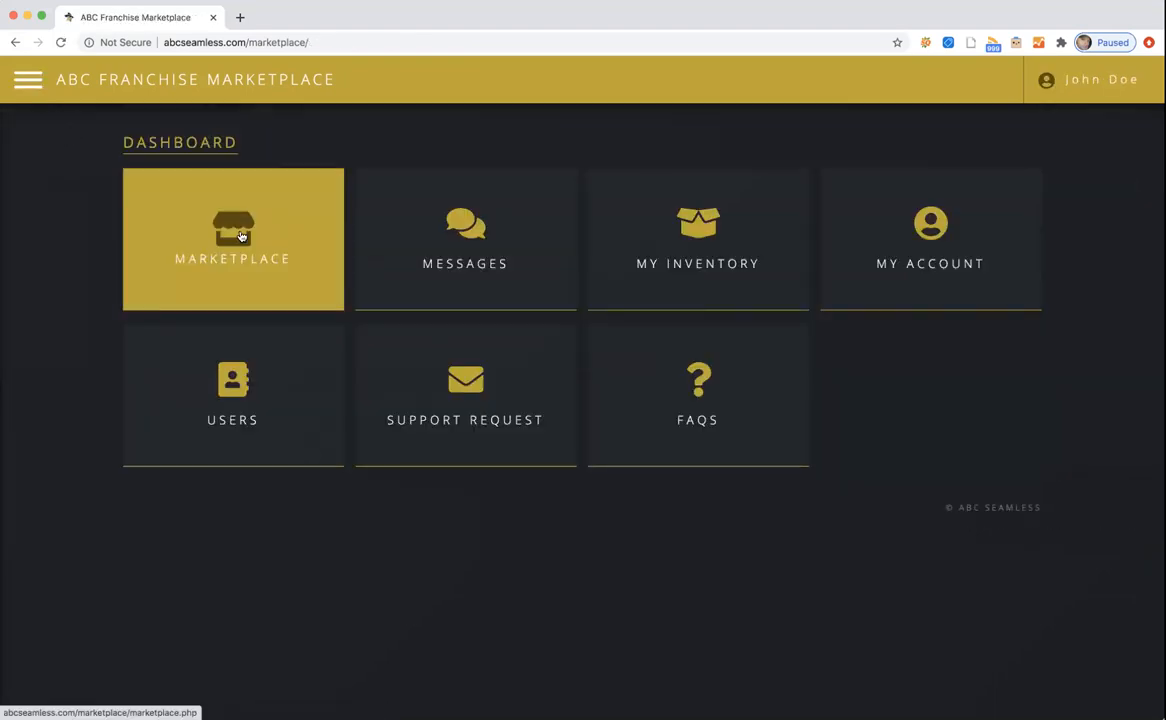
# Visit the Marketplace listings, then go to My Inventory and reload it to show Franchise1.
pyautogui.click(241, 236)
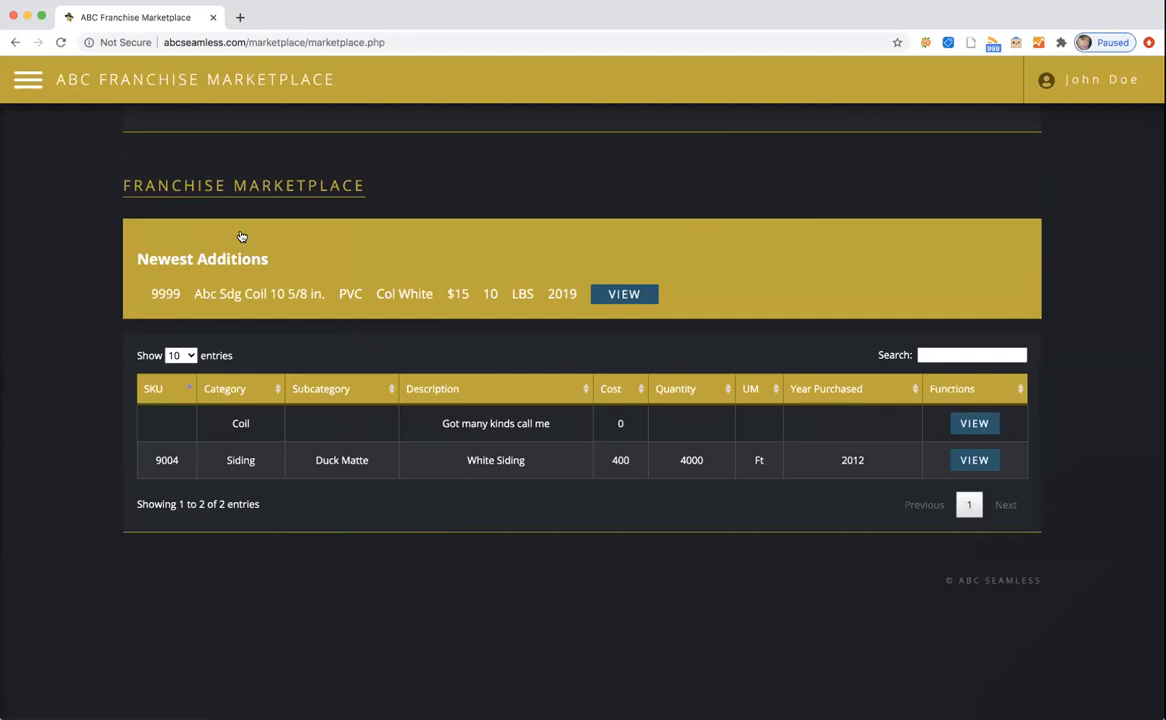
pyautogui.click(28, 79)
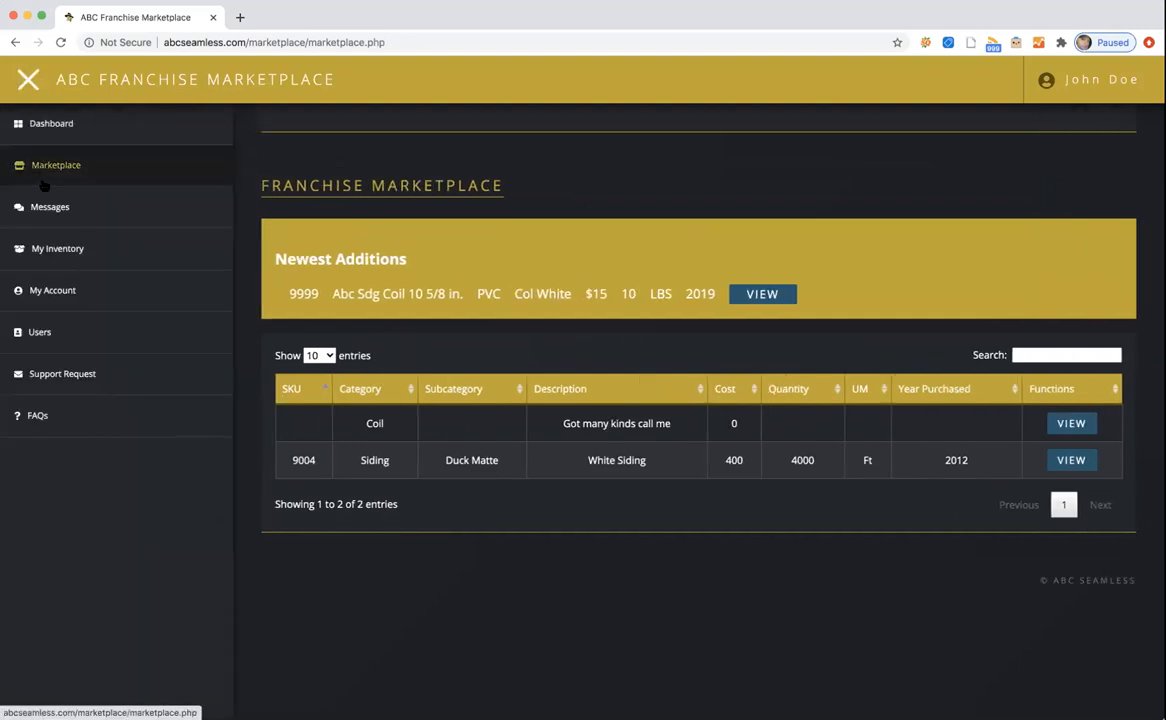
pyautogui.click(58, 247)
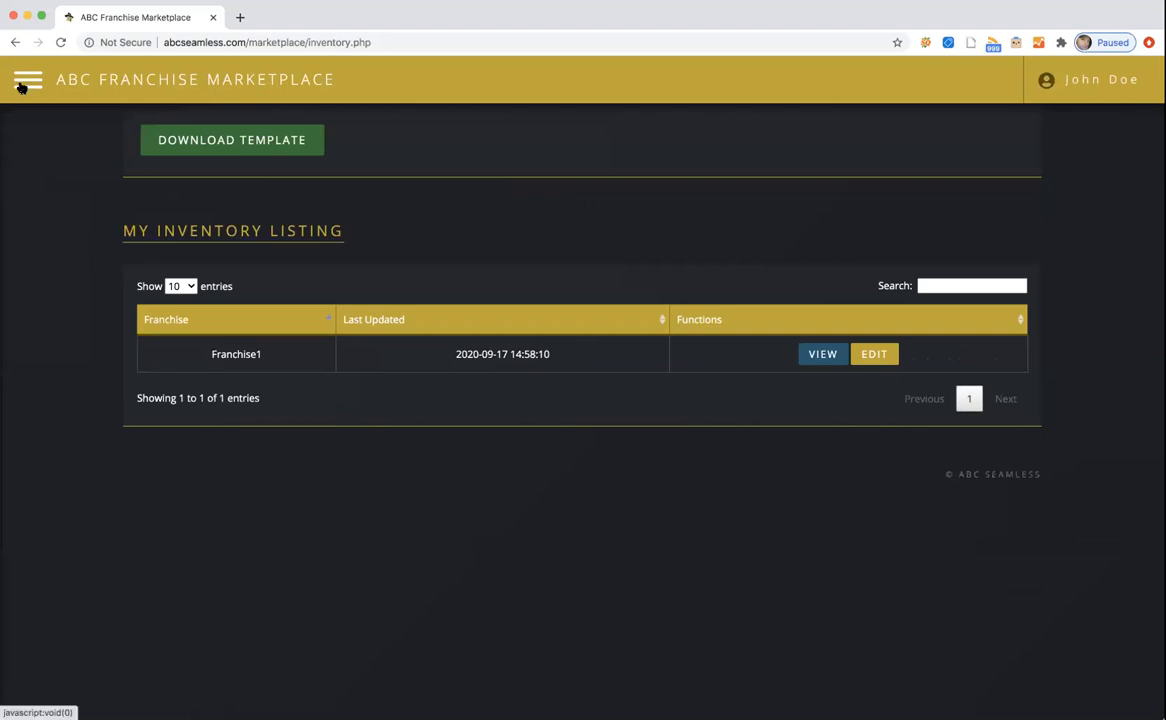
pyautogui.click(22, 86)
pyautogui.click(50, 249)
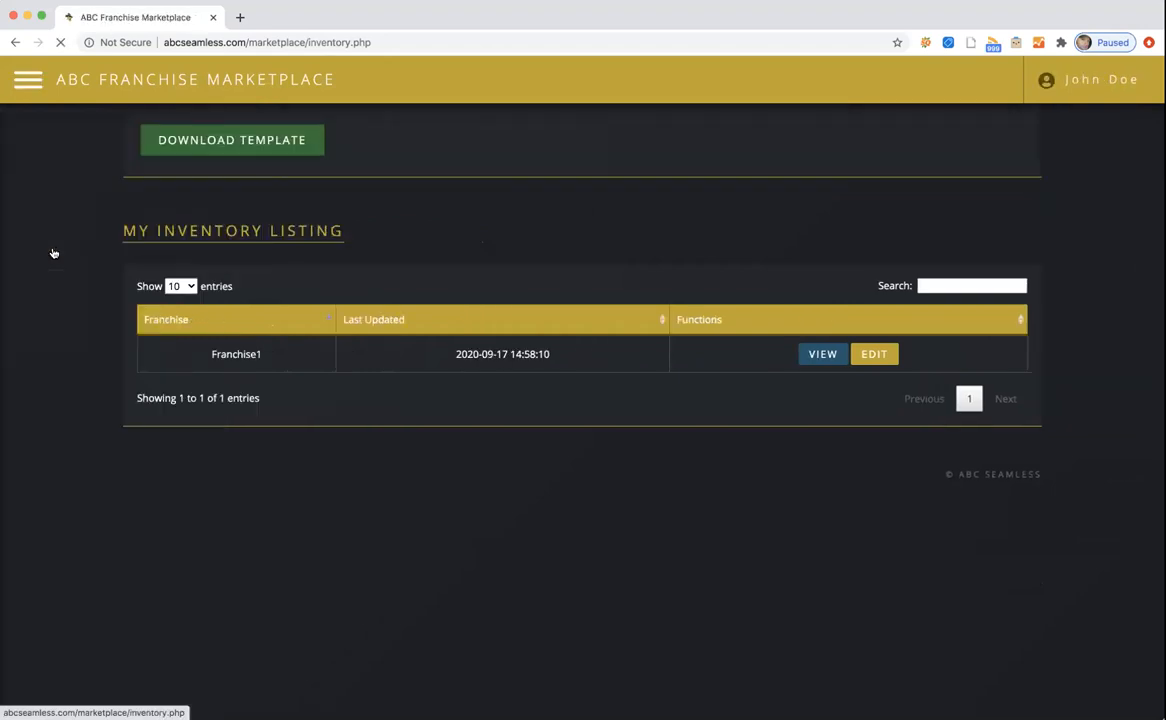
# Download the inventory template and open abcmarketplacetemplate (2).xls from the download bar.
pyautogui.click(232, 147)
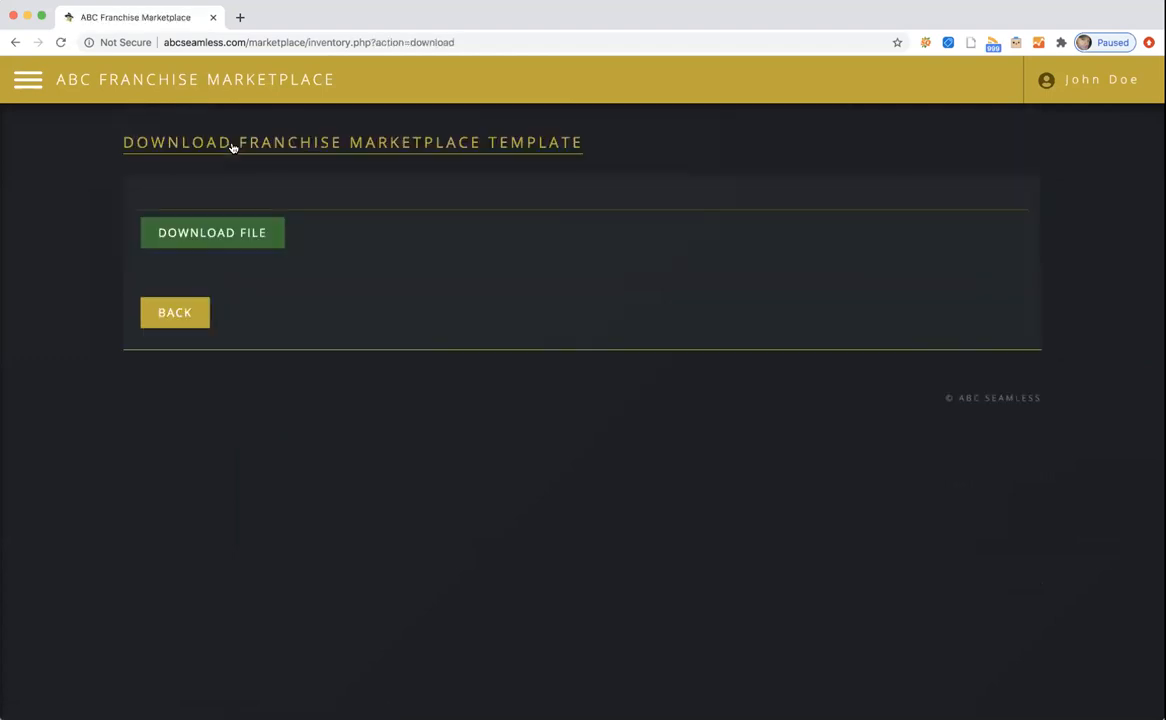
pyautogui.click(215, 238)
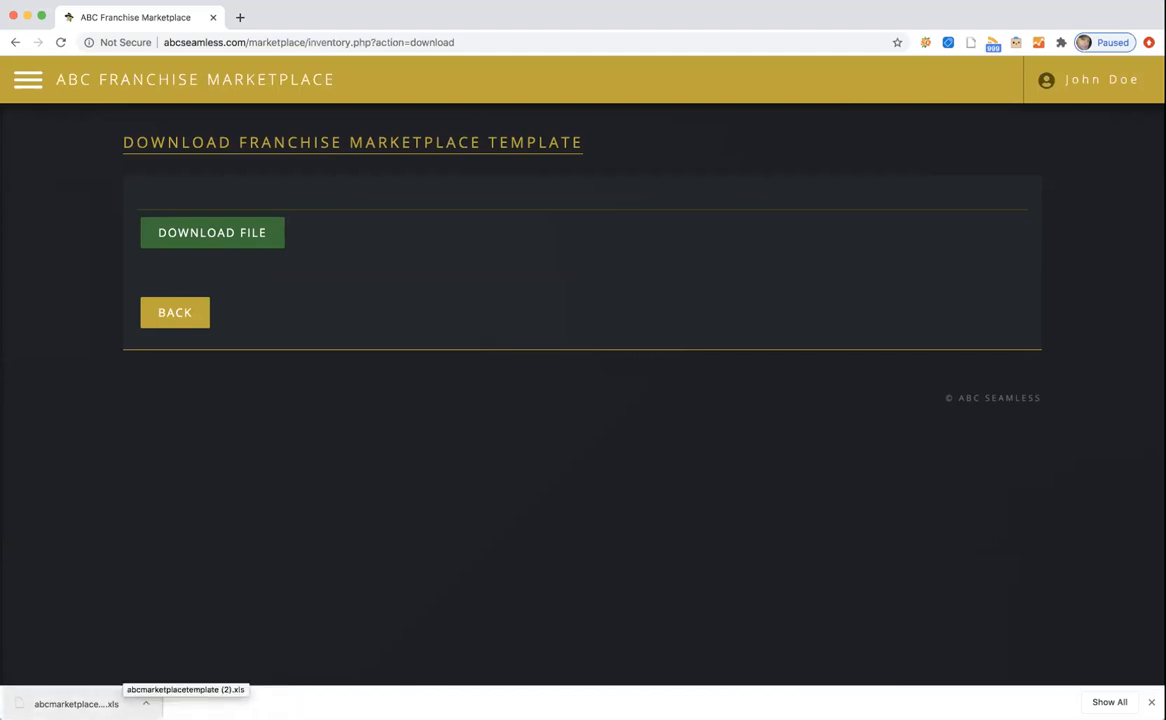
pyautogui.click(110, 704)
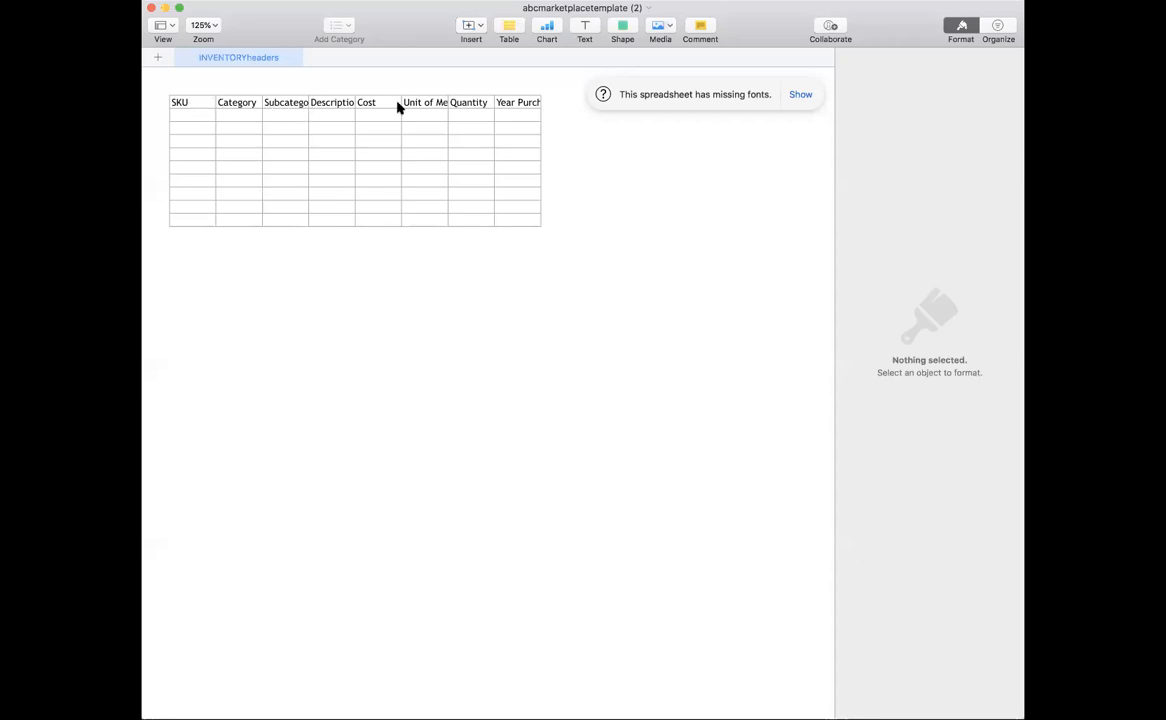
pyautogui.click(182, 117)
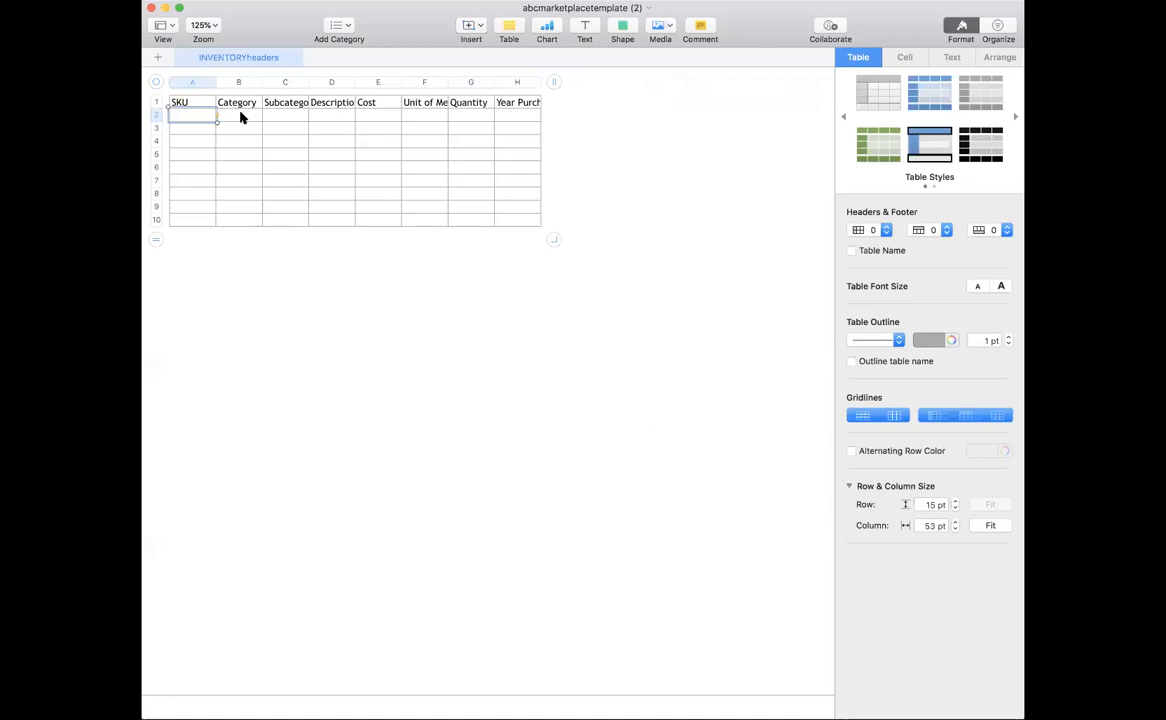
pyautogui.click(328, 118)
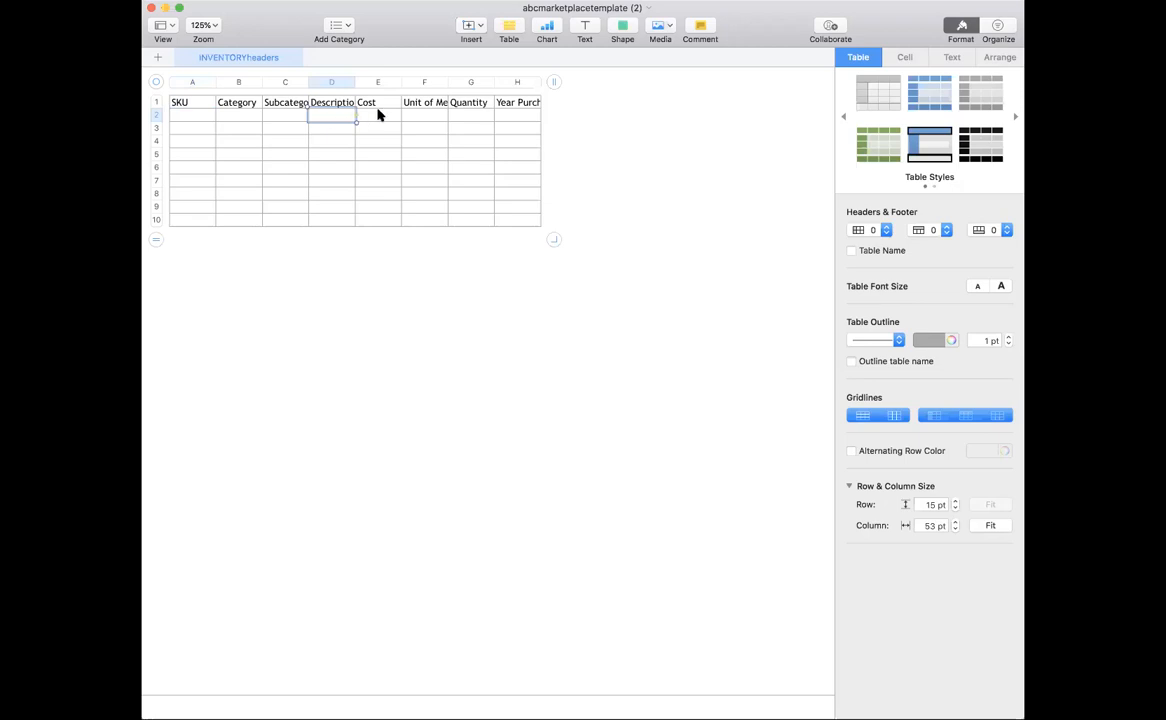
pyautogui.click(523, 119)
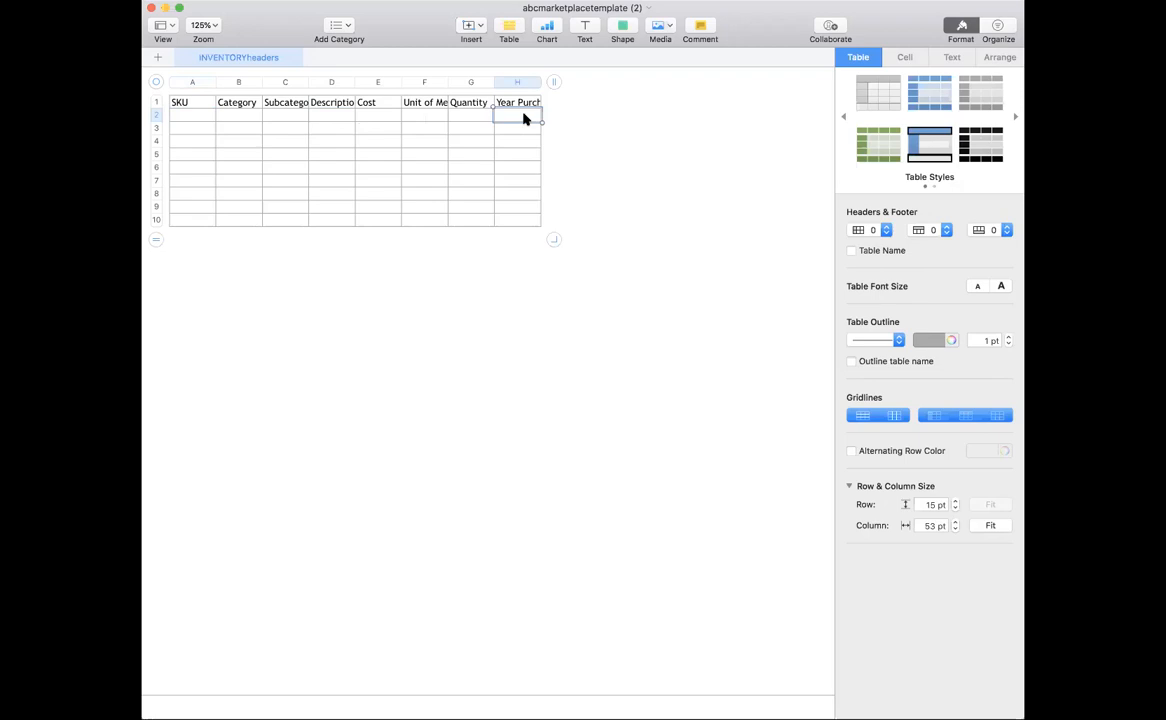
pyautogui.click(438, 1)
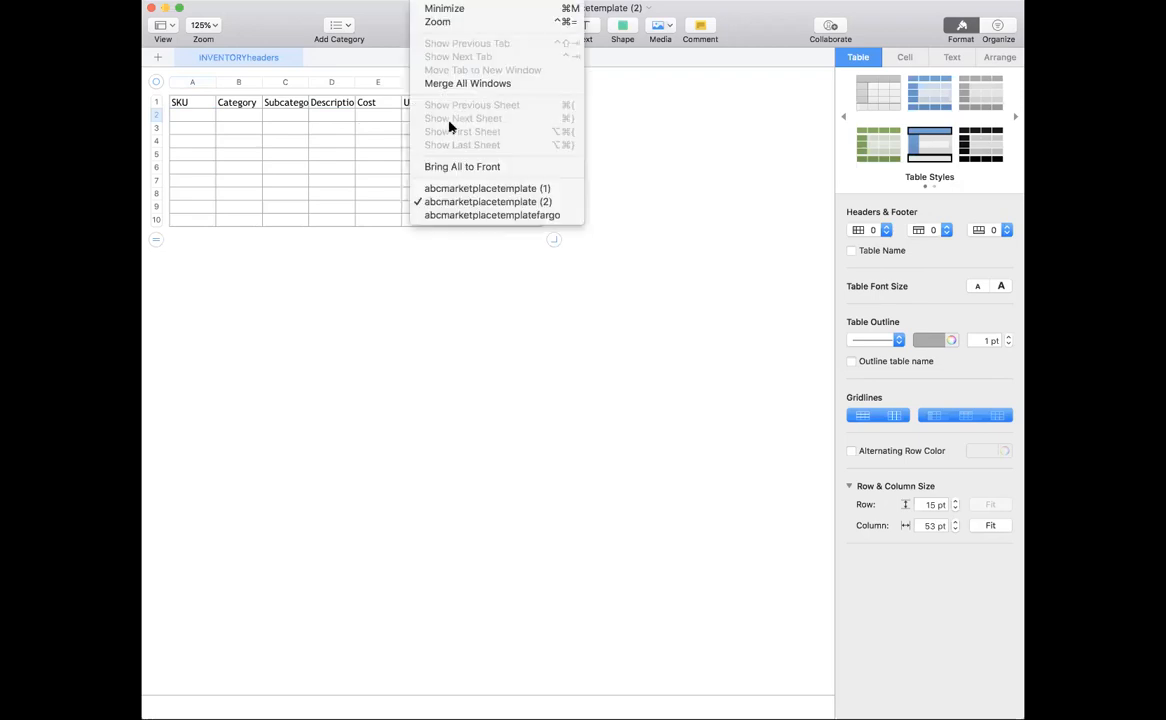
pyautogui.click(447, 215)
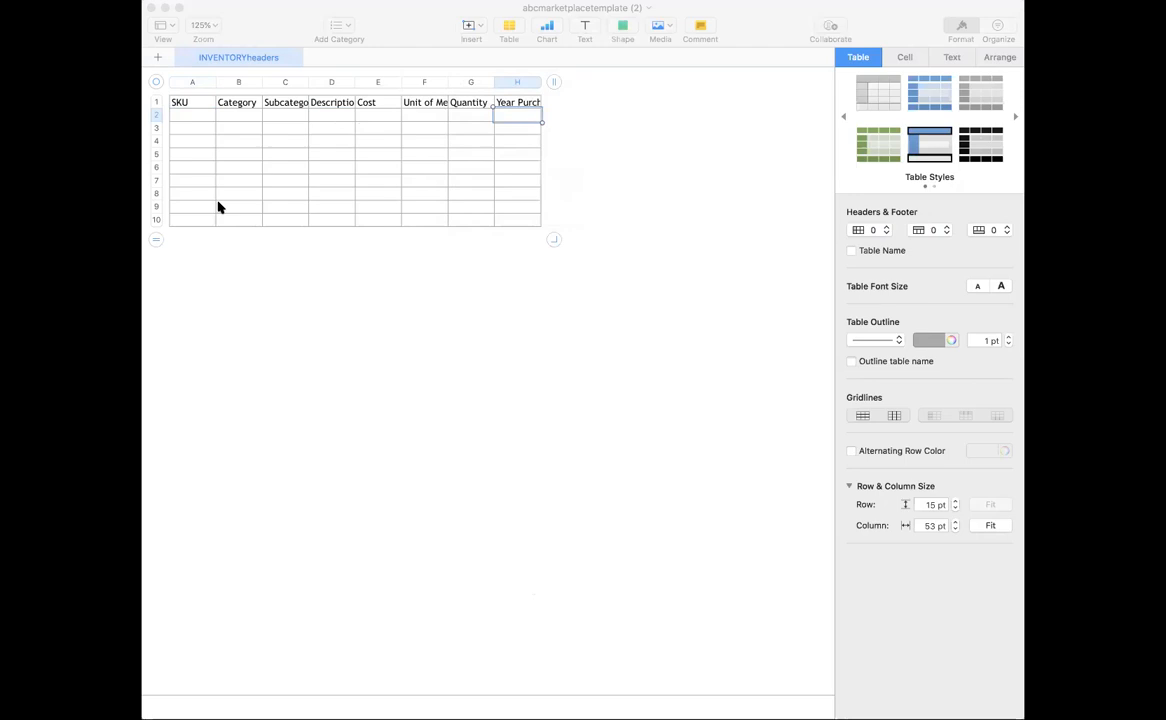
pyautogui.click(187, 115)
pyautogui.click(187, 115)
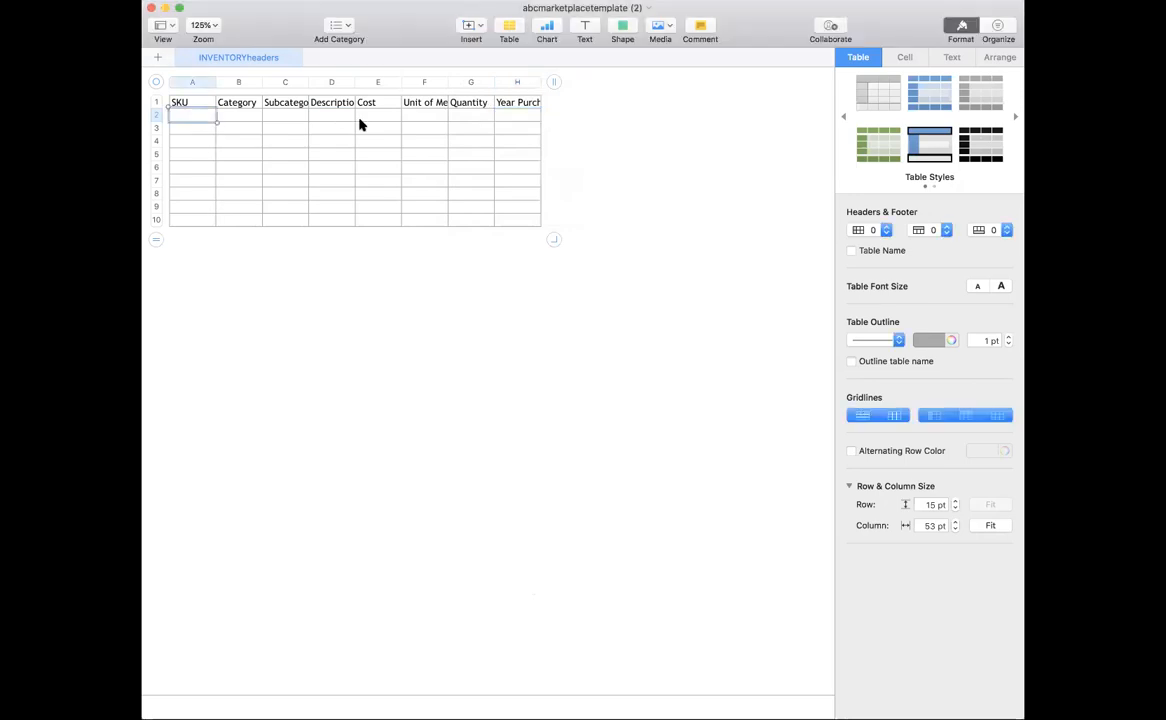
pyautogui.keyDown('shift'); pyautogui.click(514, 117); pyautogui.keyUp('shift')
# Paste the three Duck Matte siding rows, SKUs 9001–9003, into rows 2–4.
pyautogui.press('super+v')
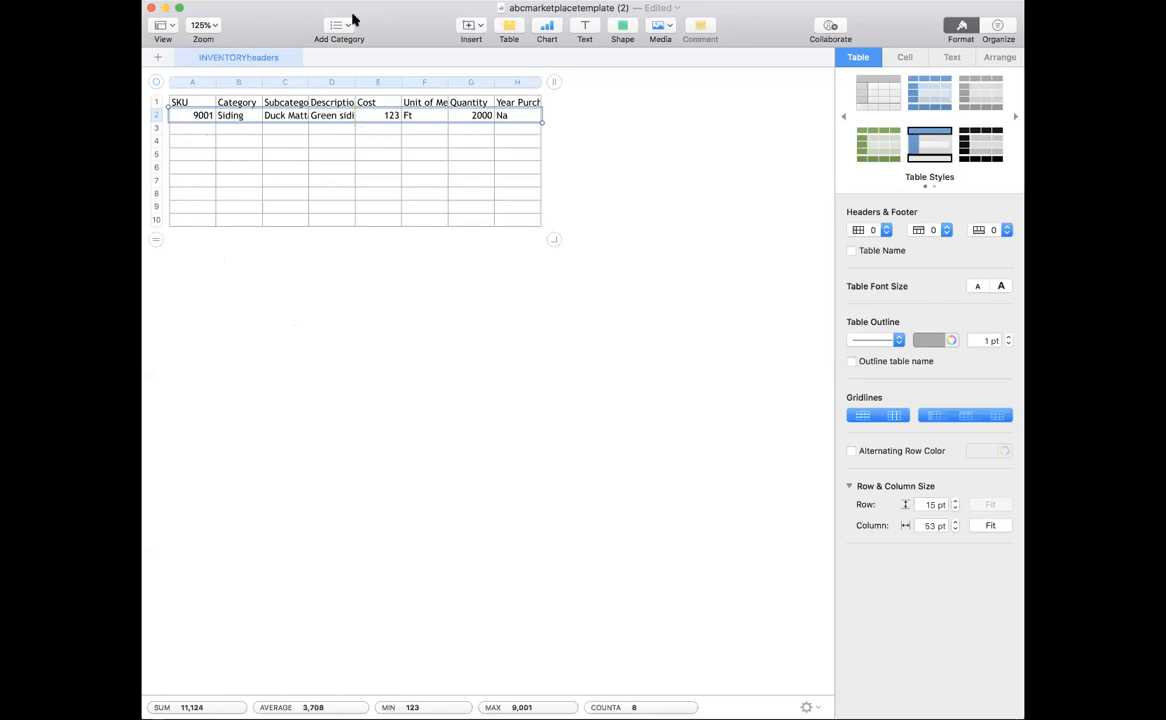
pyautogui.click(432, 1)
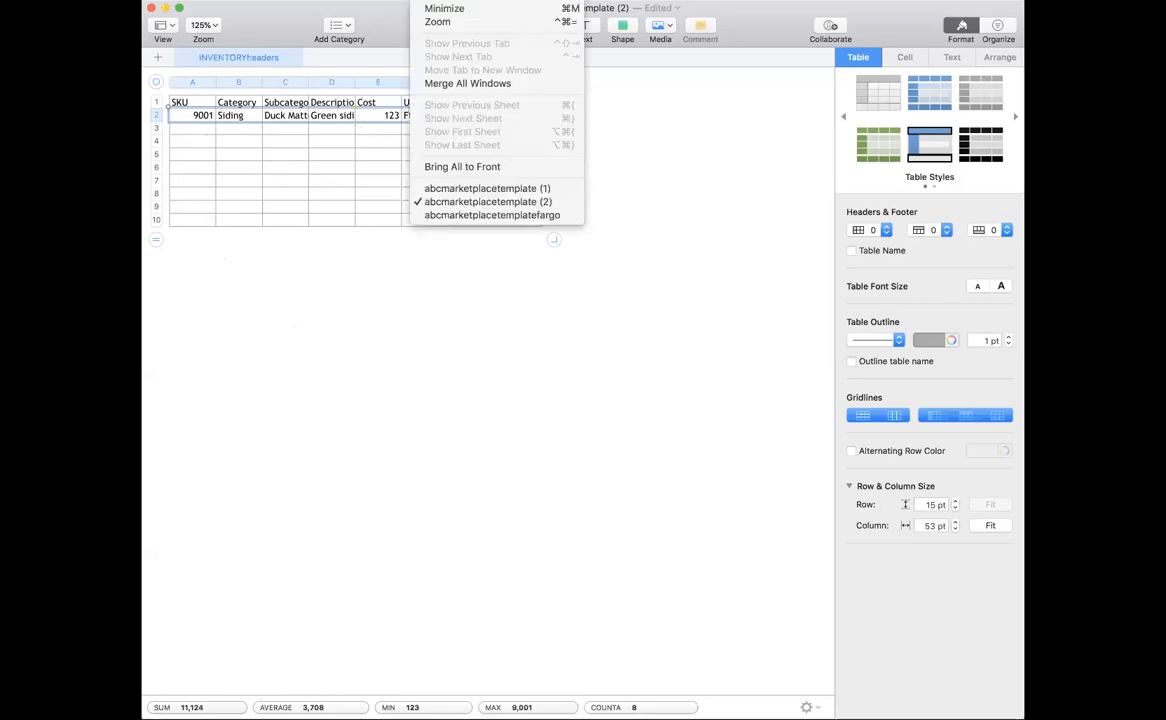
pyautogui.click(421, 216)
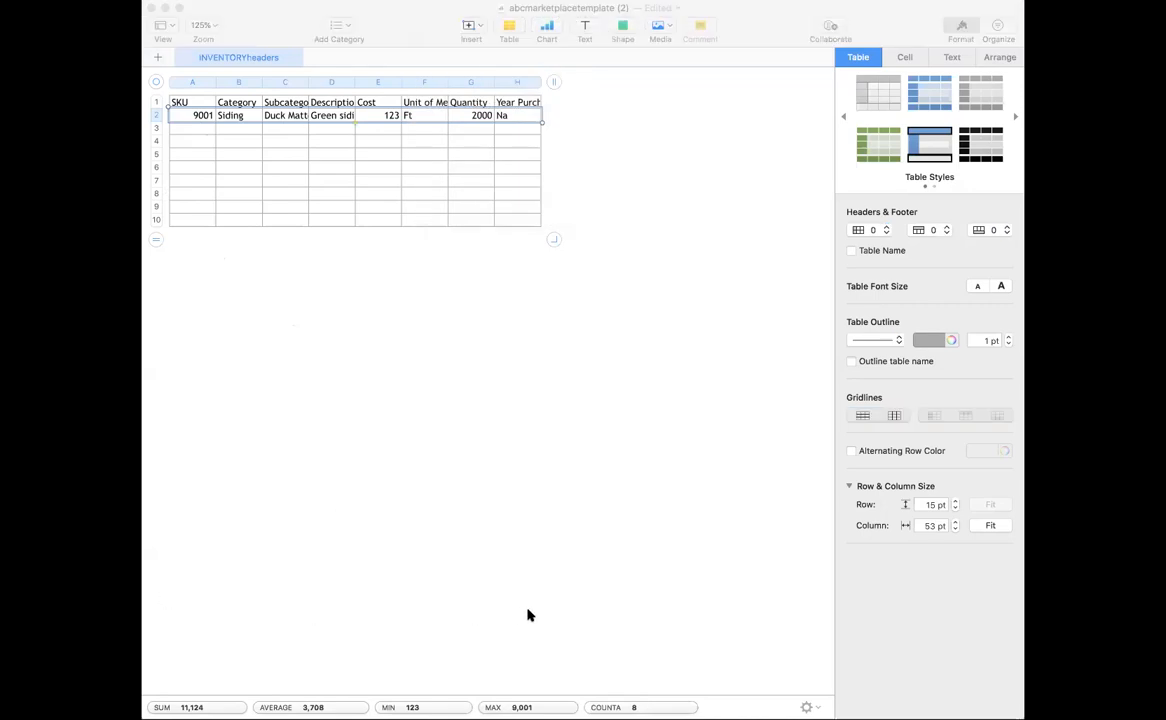
pyautogui.click(203, 125)
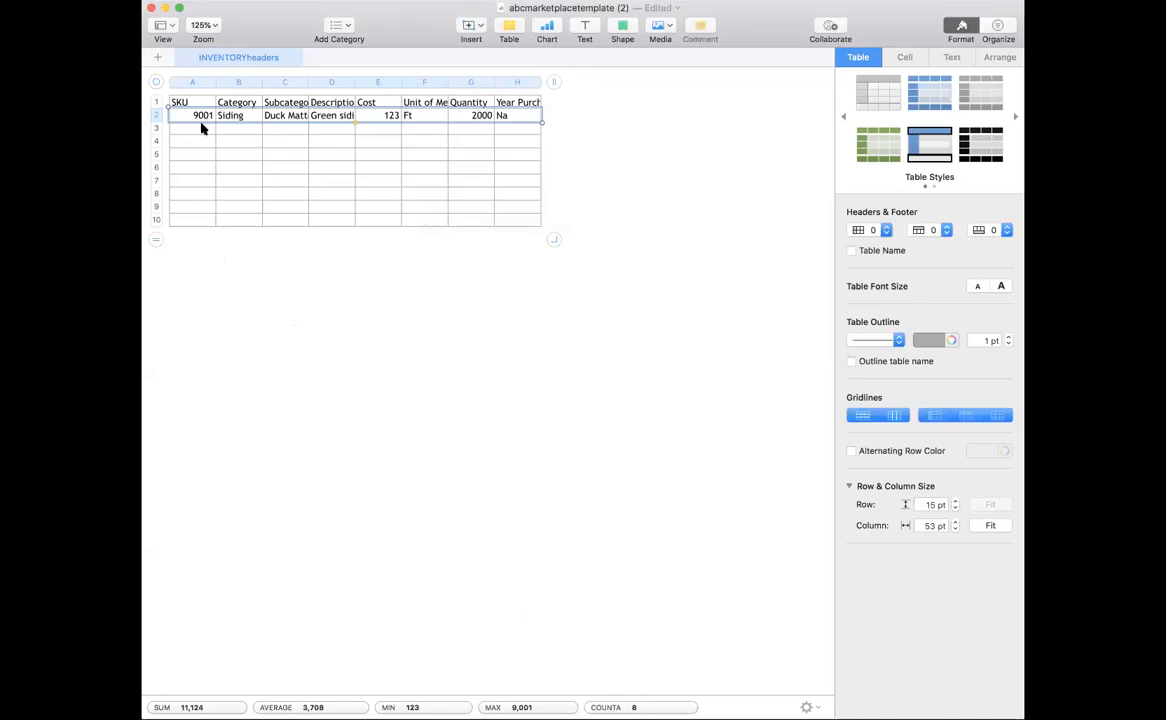
pyautogui.click(201, 133)
pyautogui.keyDown('shift'); pyautogui.click(516, 145); pyautogui.keyUp('shift')
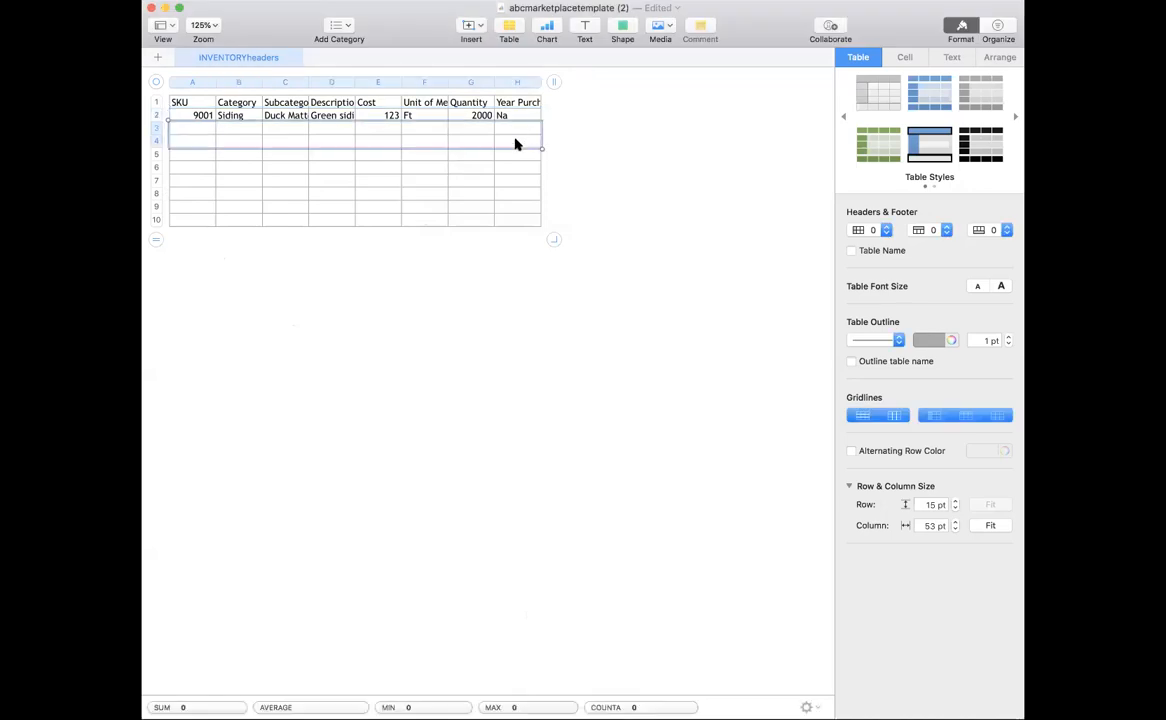
pyautogui.press('super+v')
# Delete the empty rows 5 through 10 below the siding rows.
pyautogui.click(156, 154)
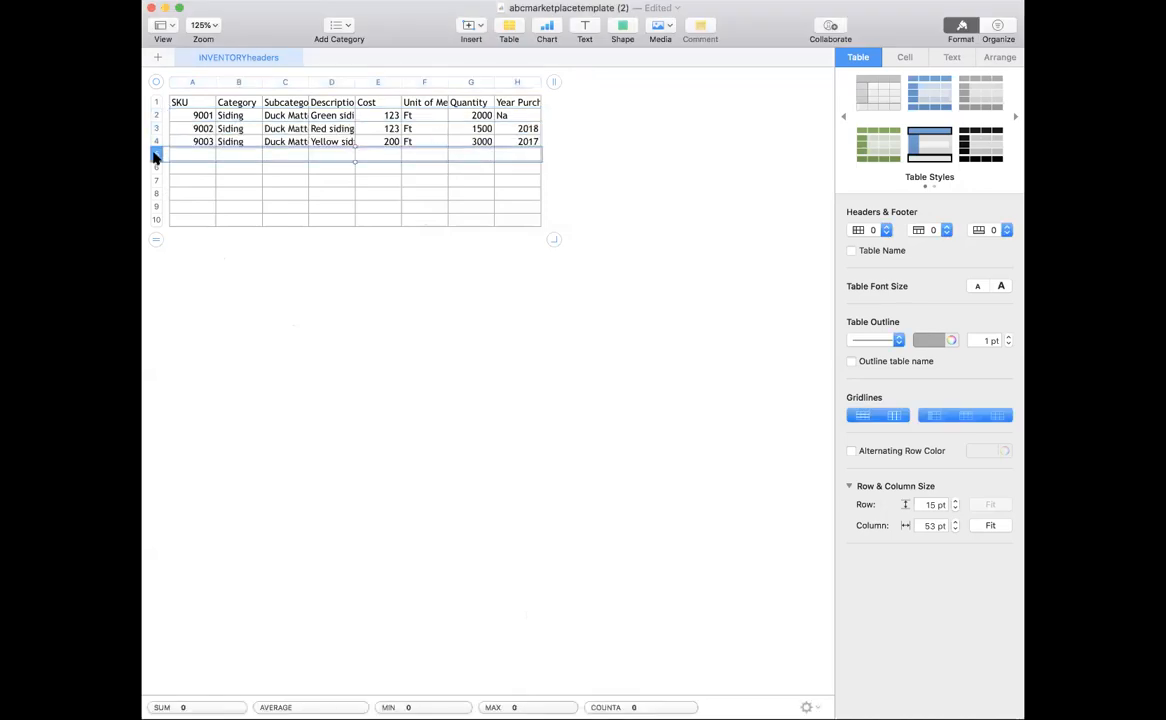
pyautogui.keyDown('shift'); pyautogui.click(155, 219); pyautogui.keyUp('shift')
pyautogui.rightClick(155, 219)
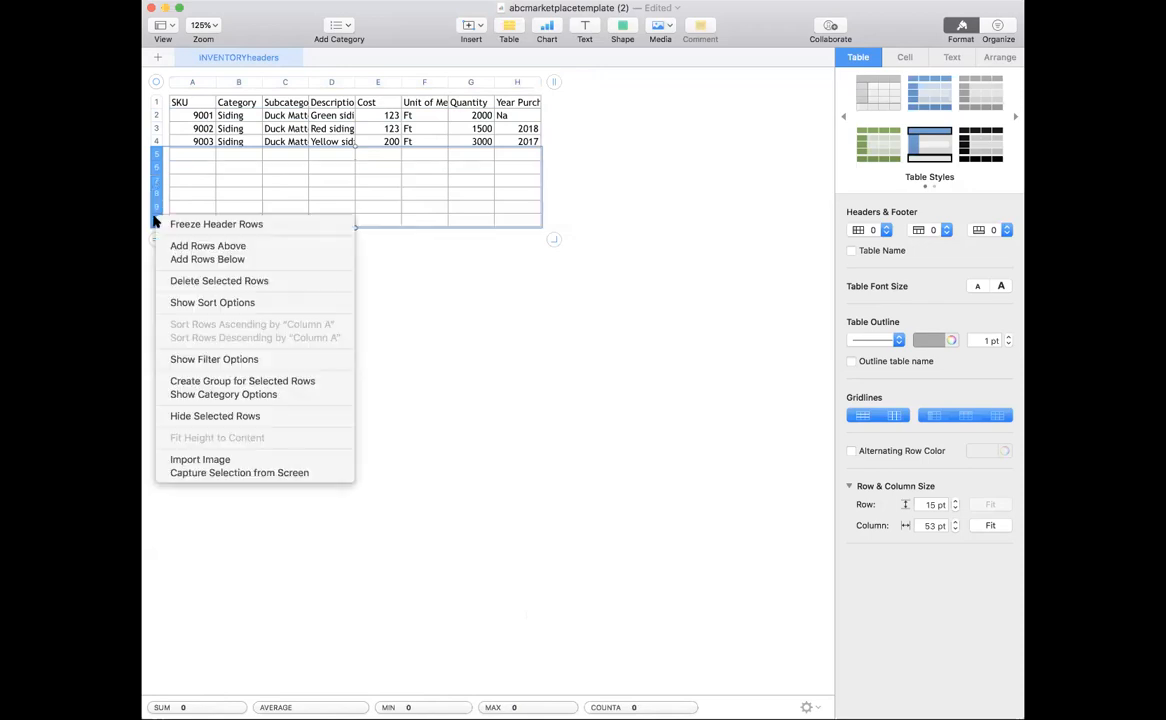
pyautogui.click(172, 291)
pyautogui.click(222, 272)
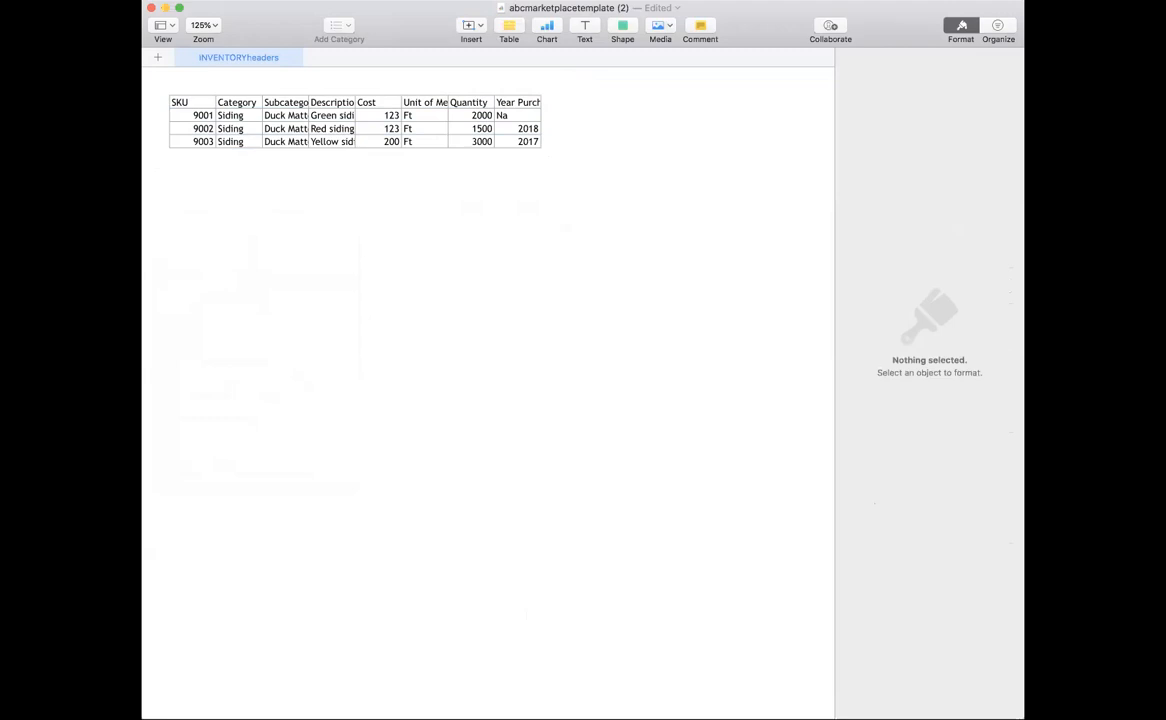
# Export the abcmarketplacetemplate (2) table to CSV with Unicode (UTF-8) encoding.
pyautogui.click(64, 0)
pyautogui.moveTo(166, 136)
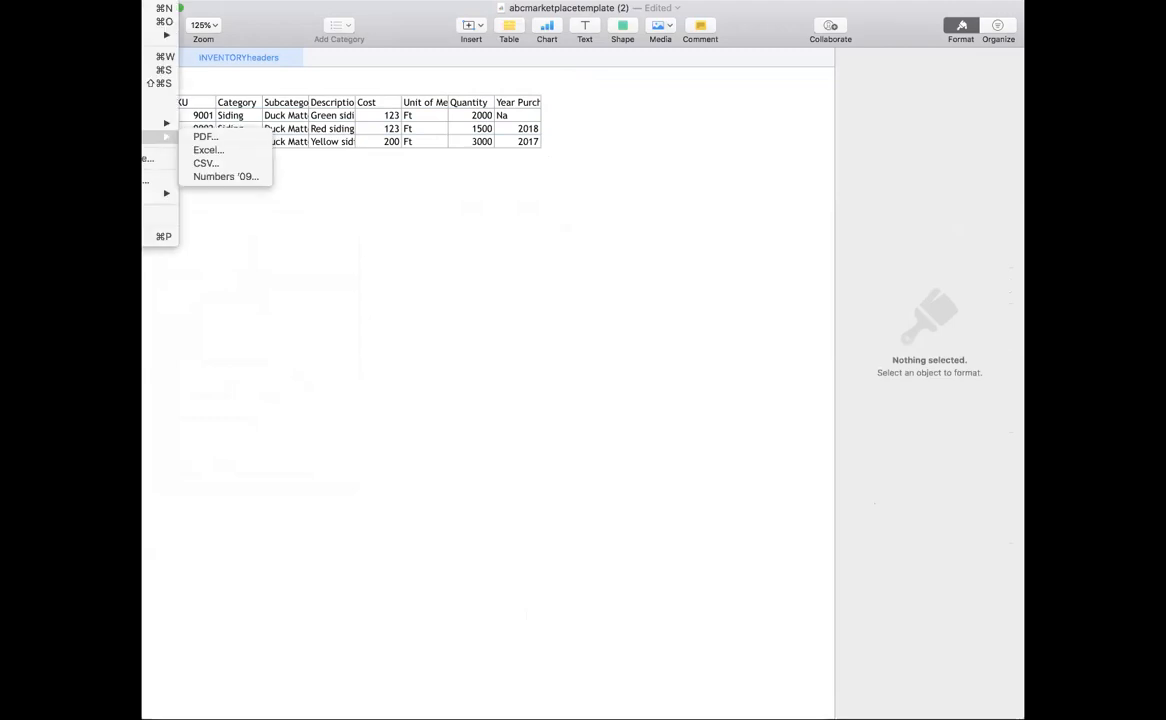
pyautogui.click(196, 164)
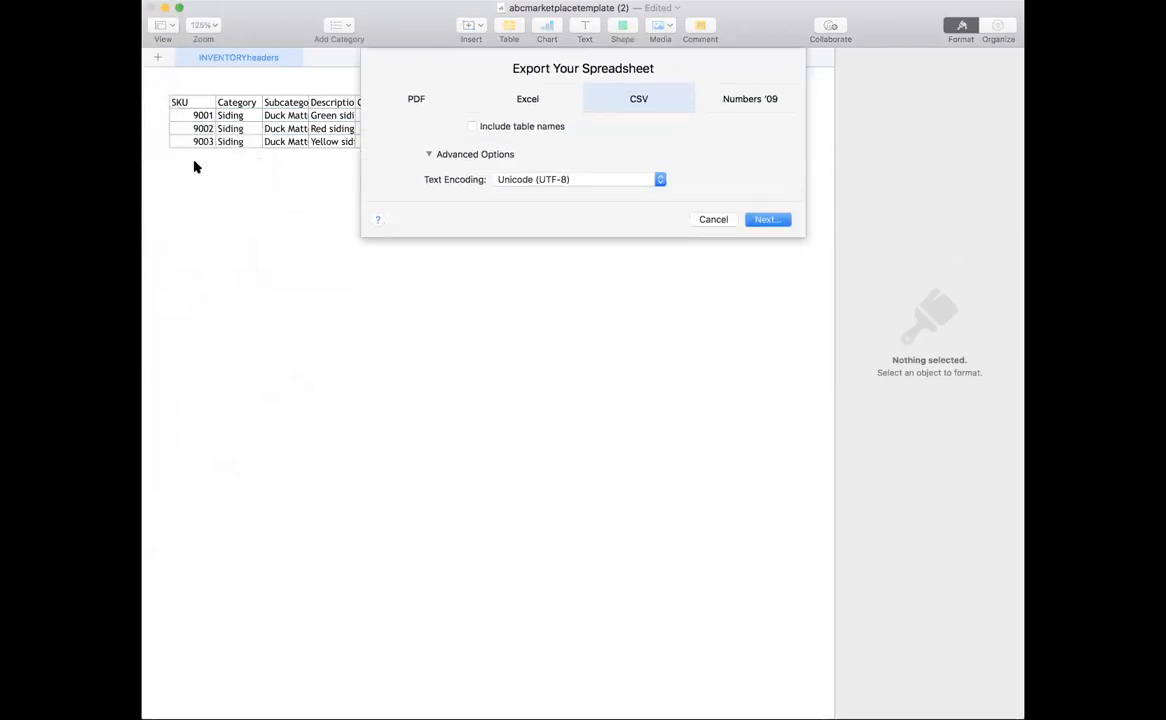
pyautogui.click(777, 221)
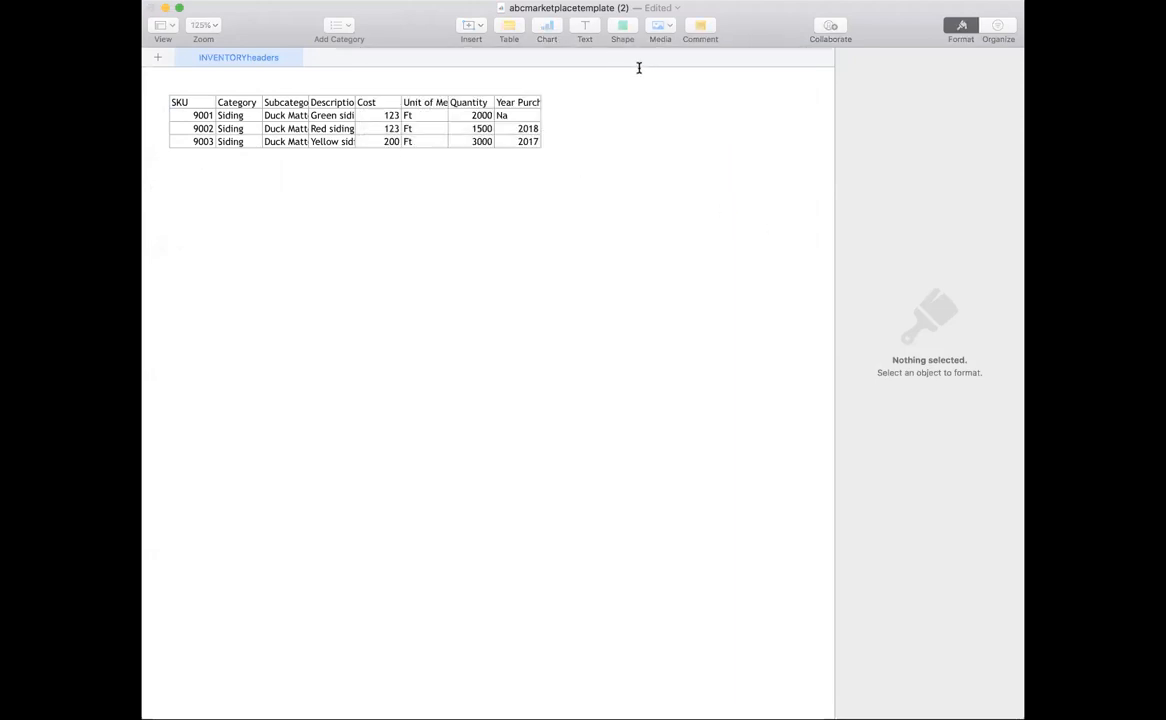
pyautogui.click(796, 355)
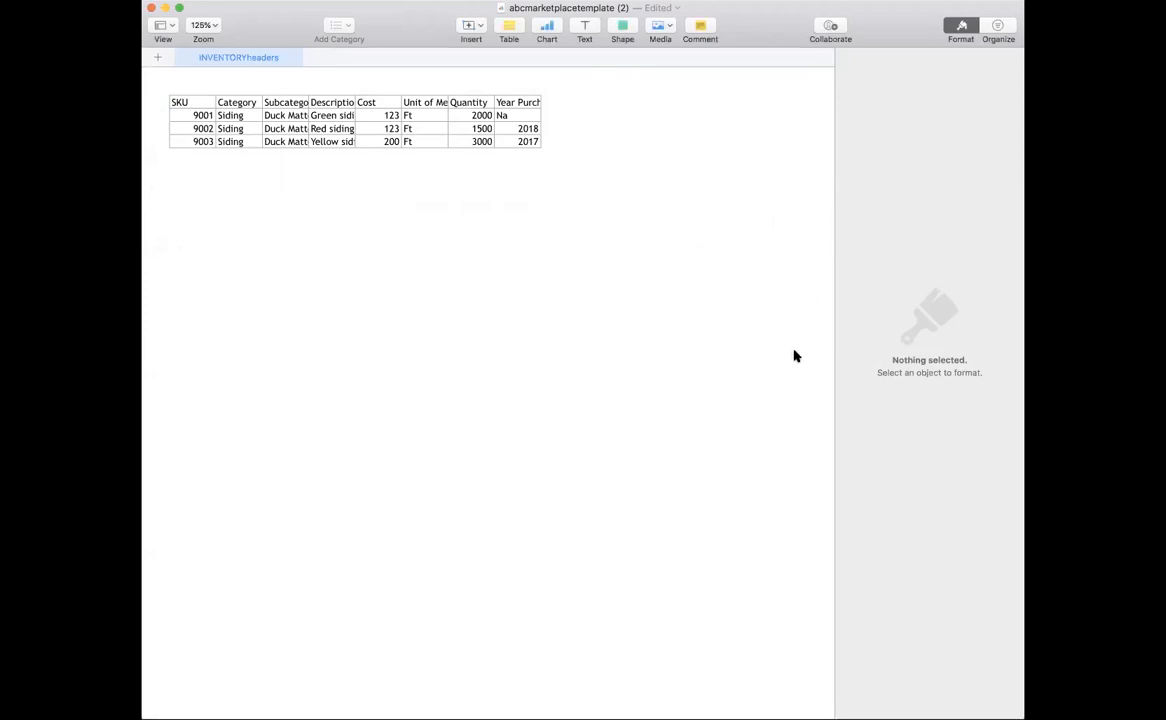